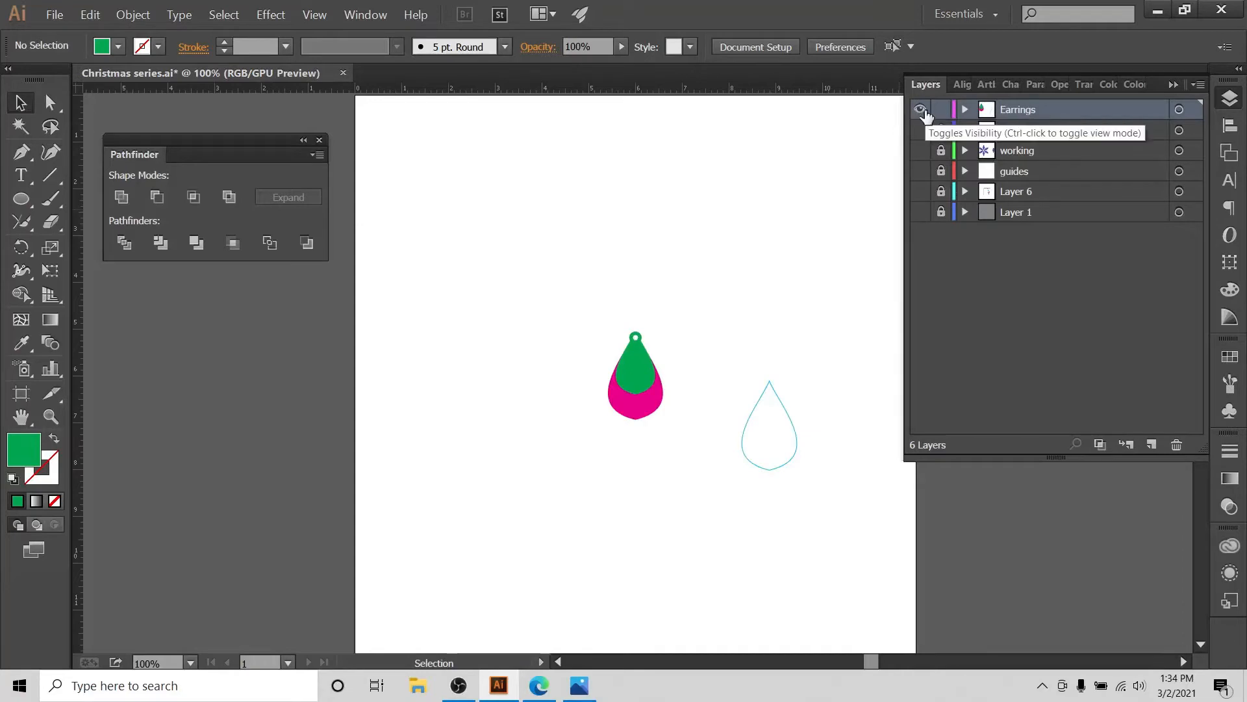
- Show Layer 6 in place of the Earrings layer and examine its tutorial overview, together with the finished earring pictures in Photos
left_click(918, 109)
left_click(920, 192)
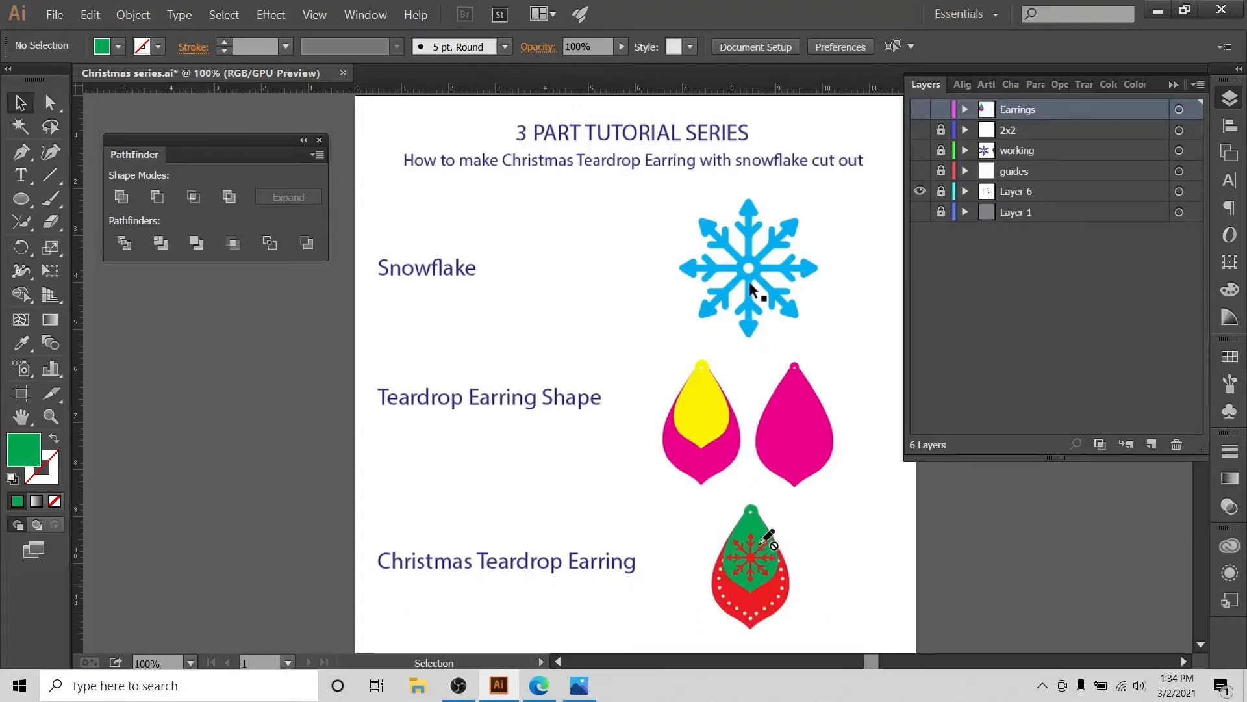
left_click(579, 686)
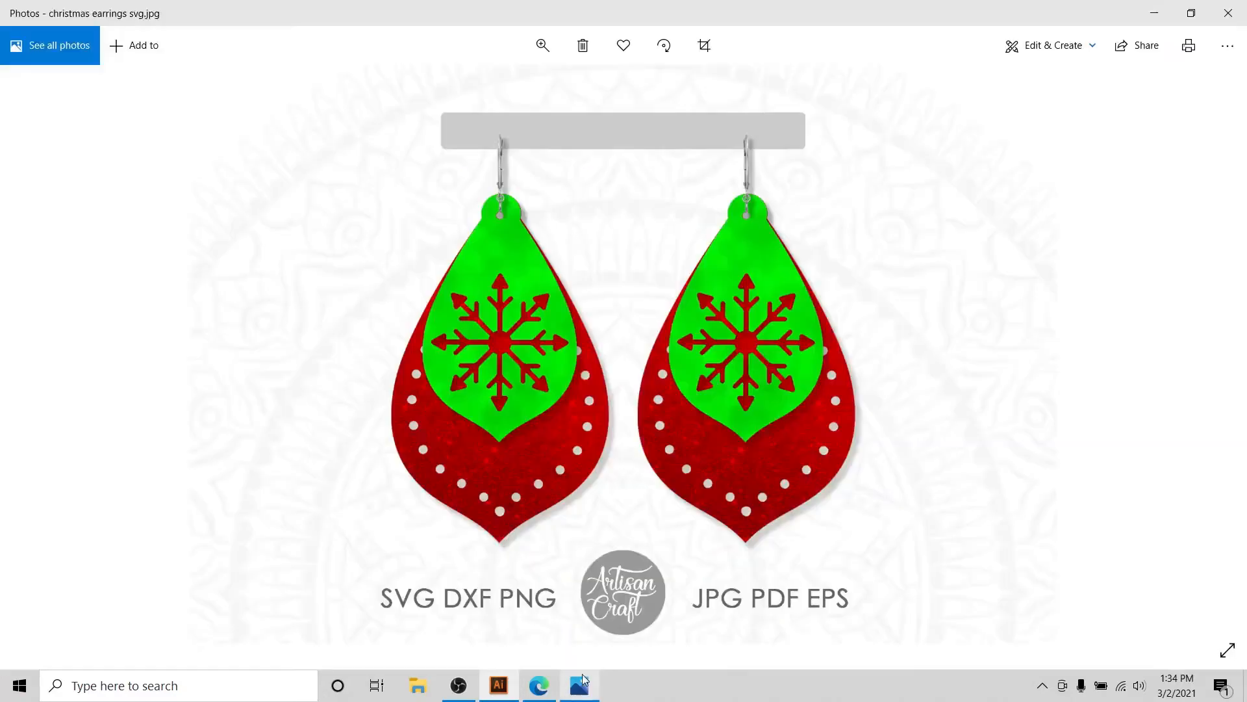
left_click(1213, 355)
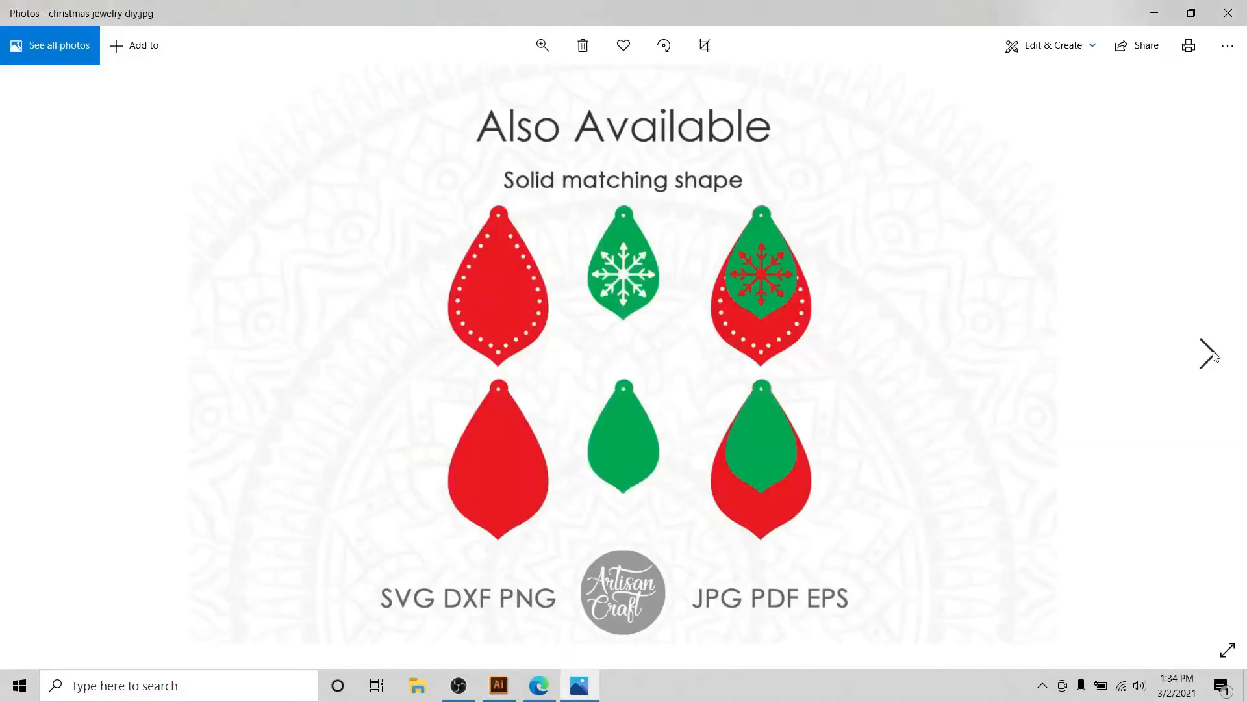
left_click(1214, 355)
left_click(1213, 355)
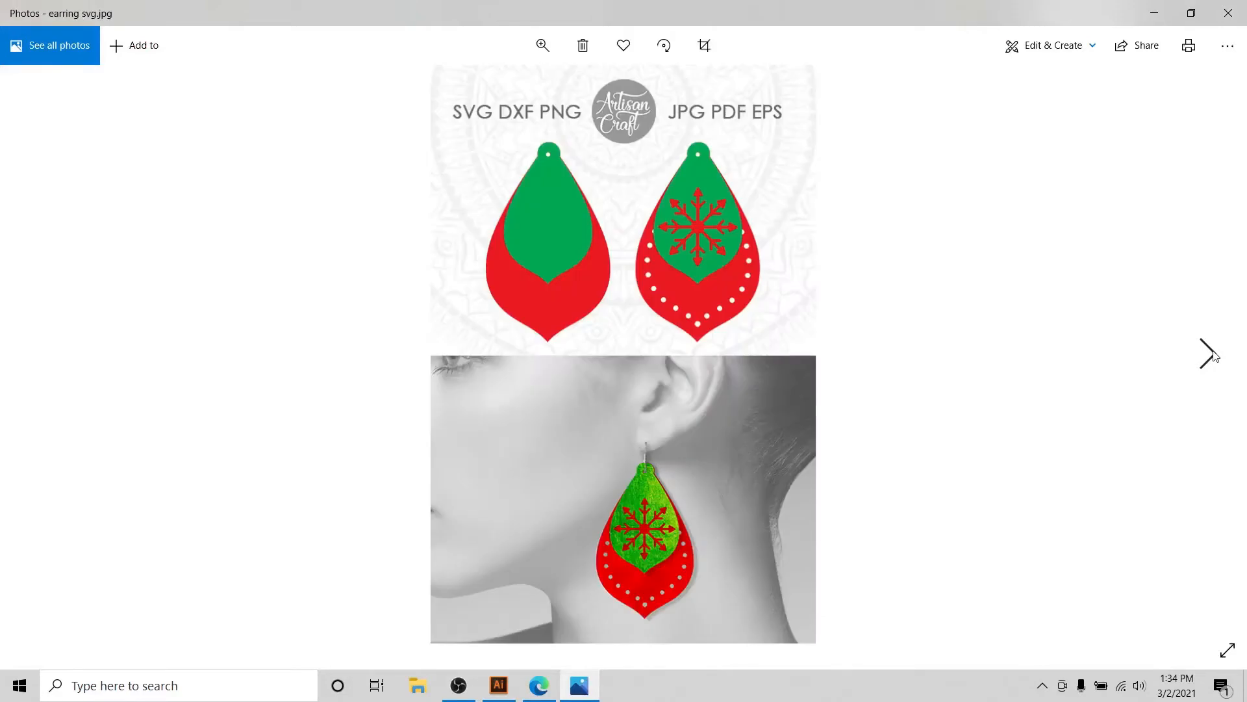
left_click(1214, 355)
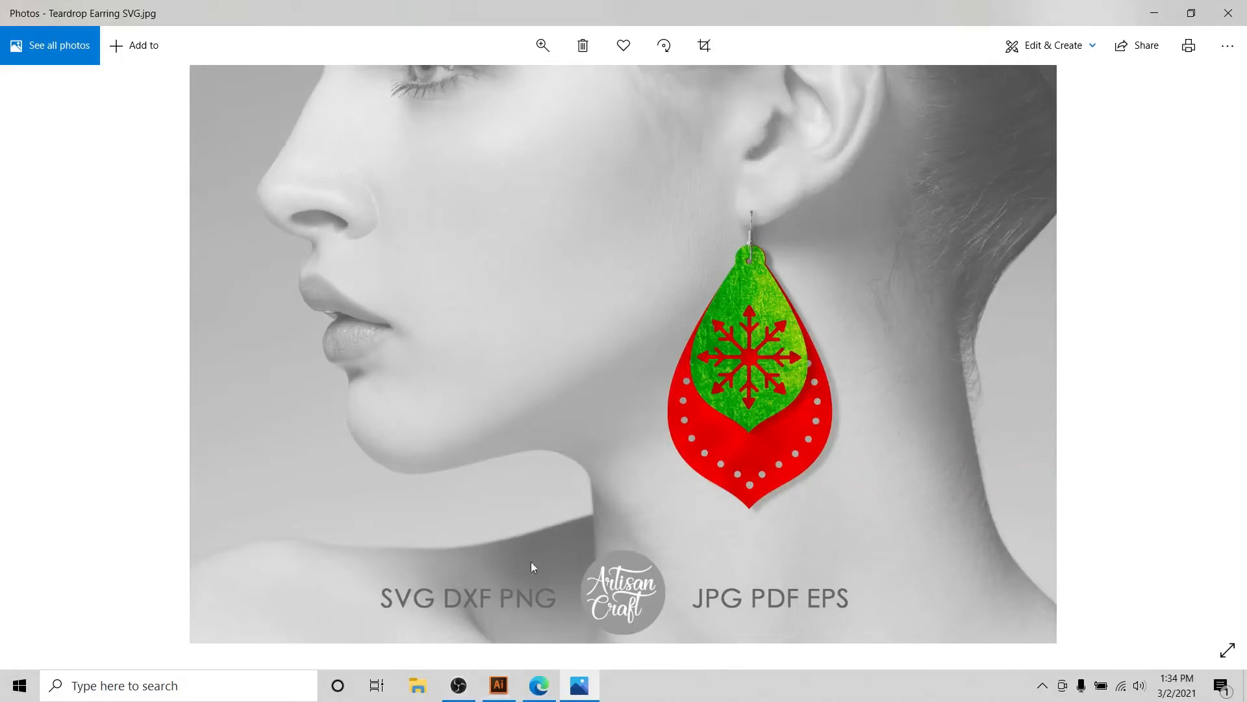
left_click(502, 691)
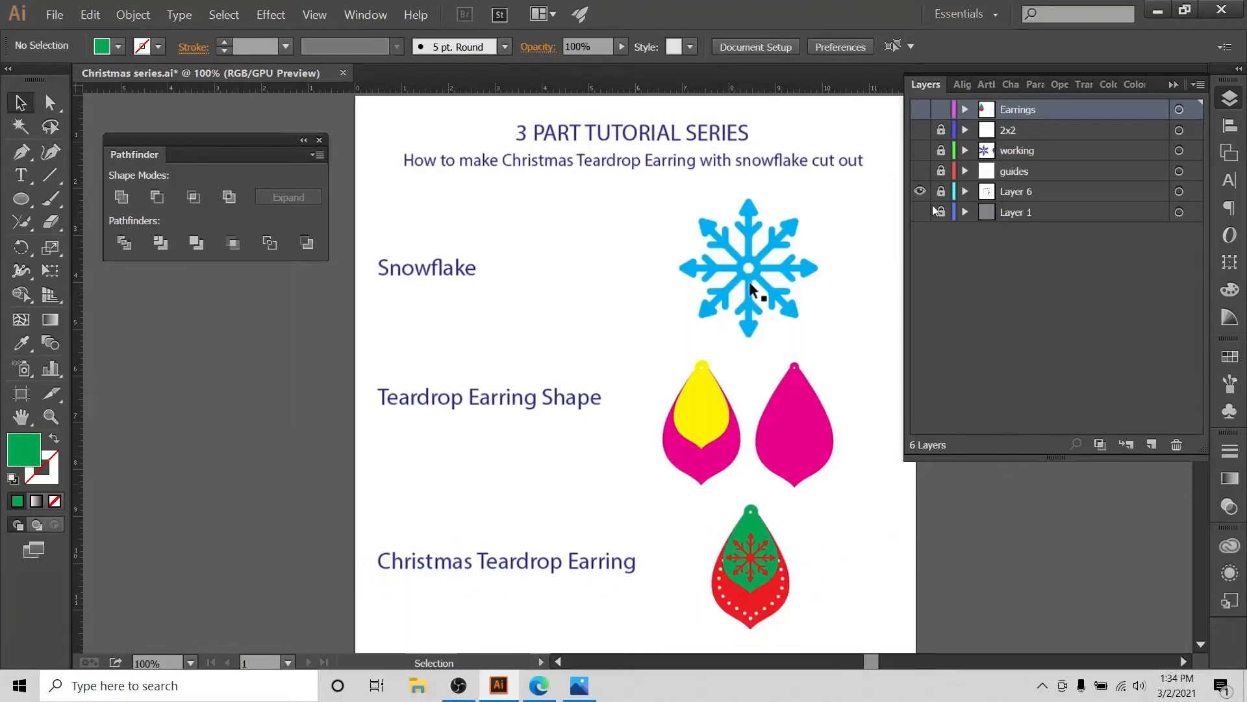
- Hide Layer 6, copy the blue snowflake from the working layer, and leave the working layer hidden and locked again
left_click(919, 191)
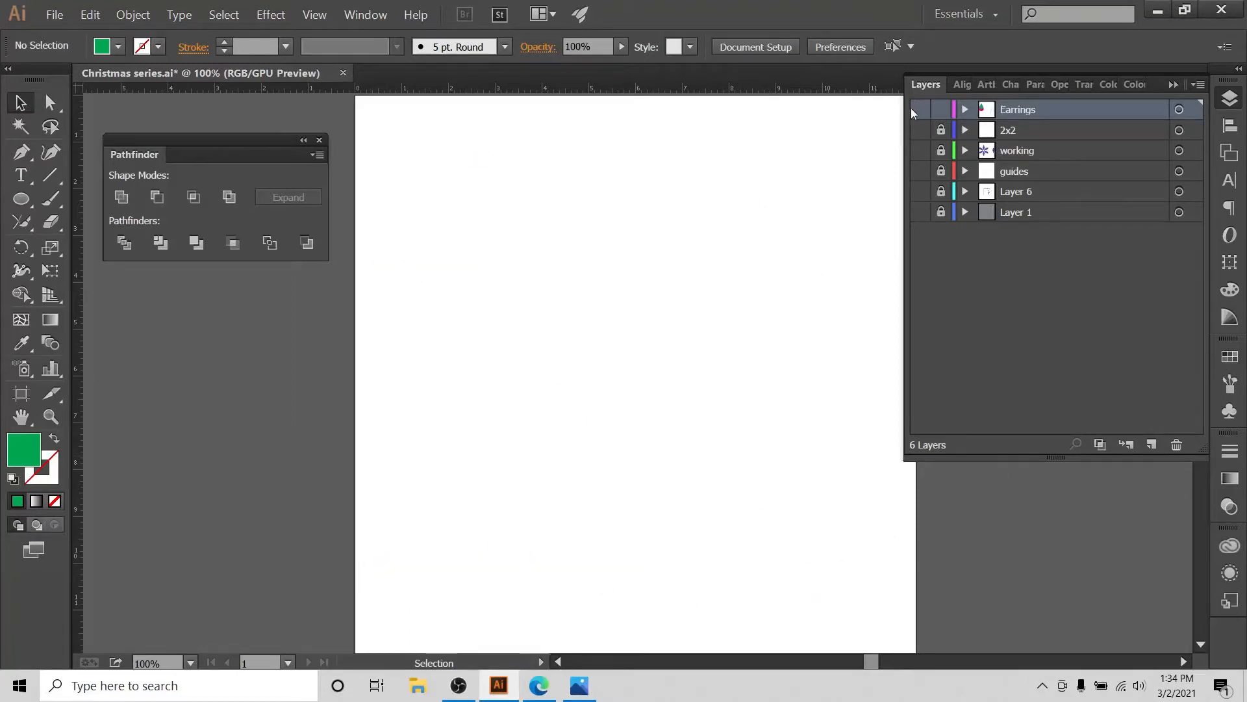
left_click(920, 151)
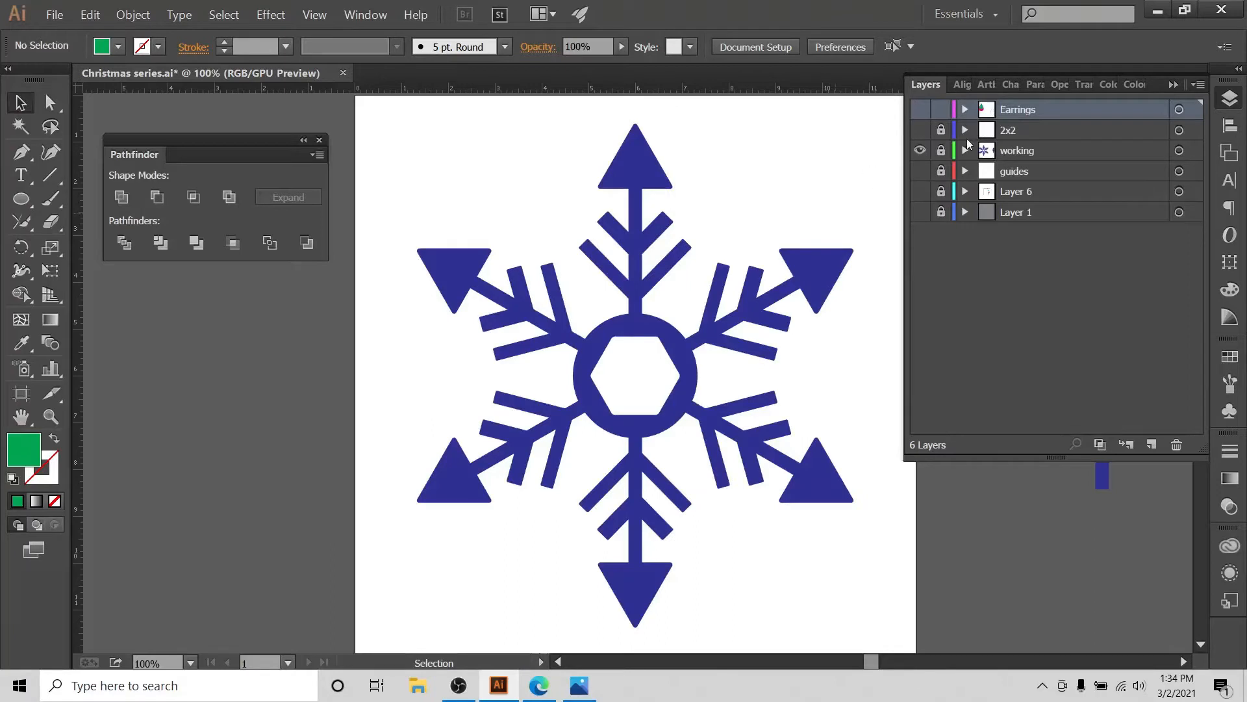
left_click(940, 150)
left_click_drag(764, 192, 589, 448)
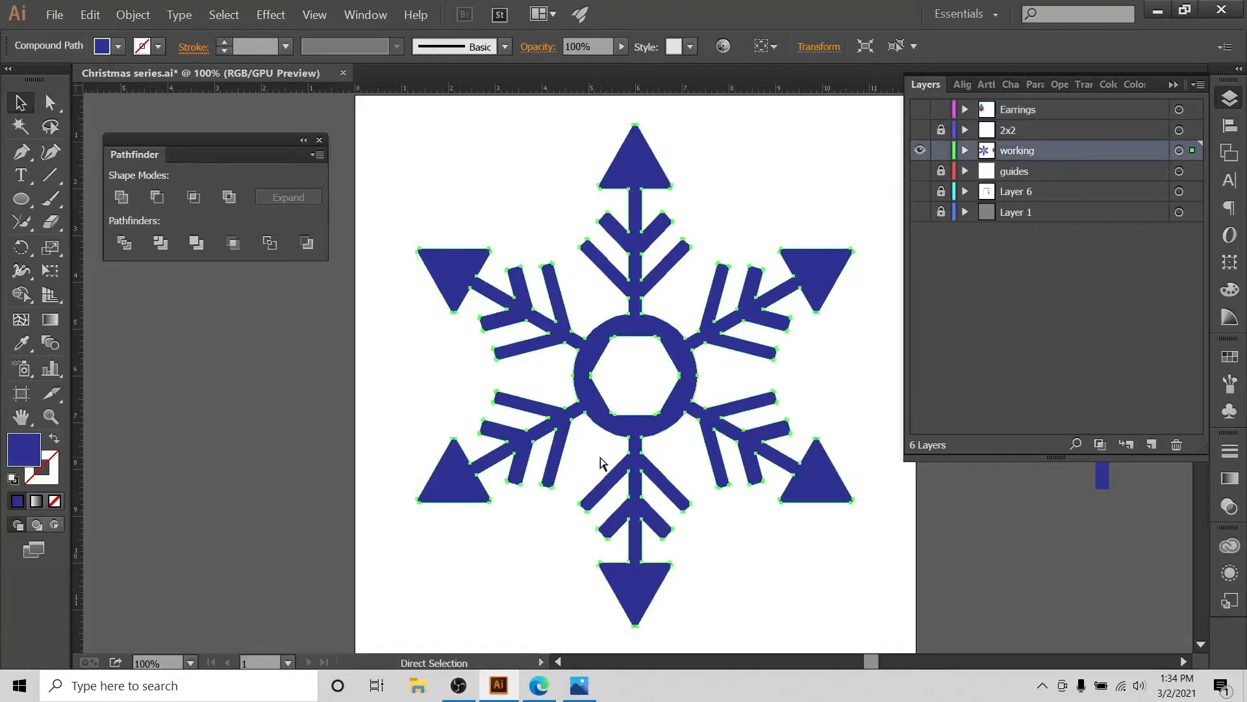
left_click(920, 150)
left_click(941, 150)
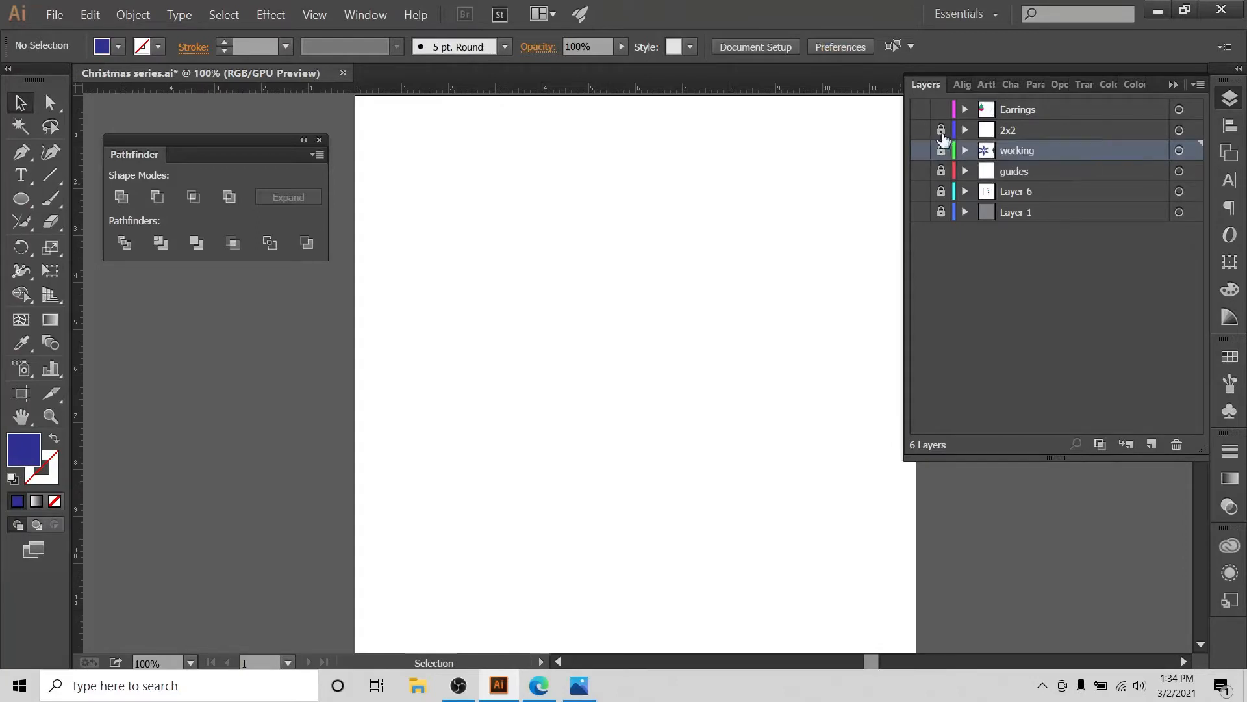
- Show the Earrings layer and make it the active layer, keeping the working layer locked
left_click(919, 111)
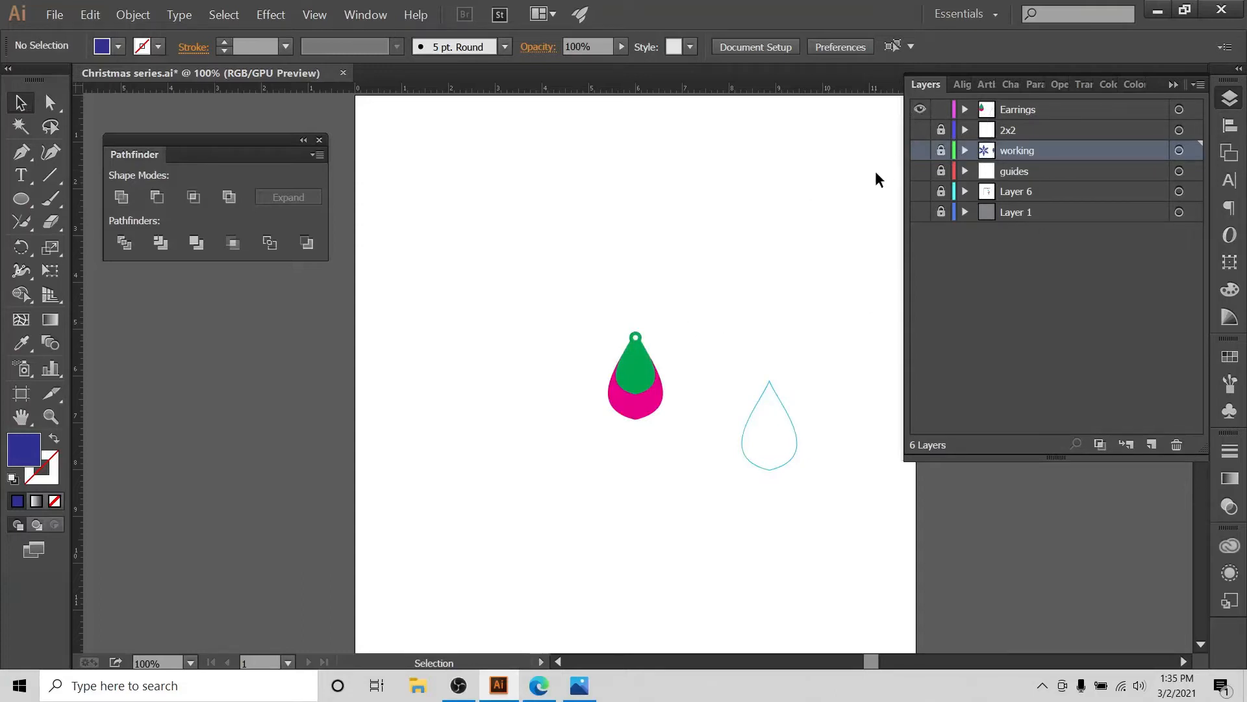
key("a")
key("ctrl+v")
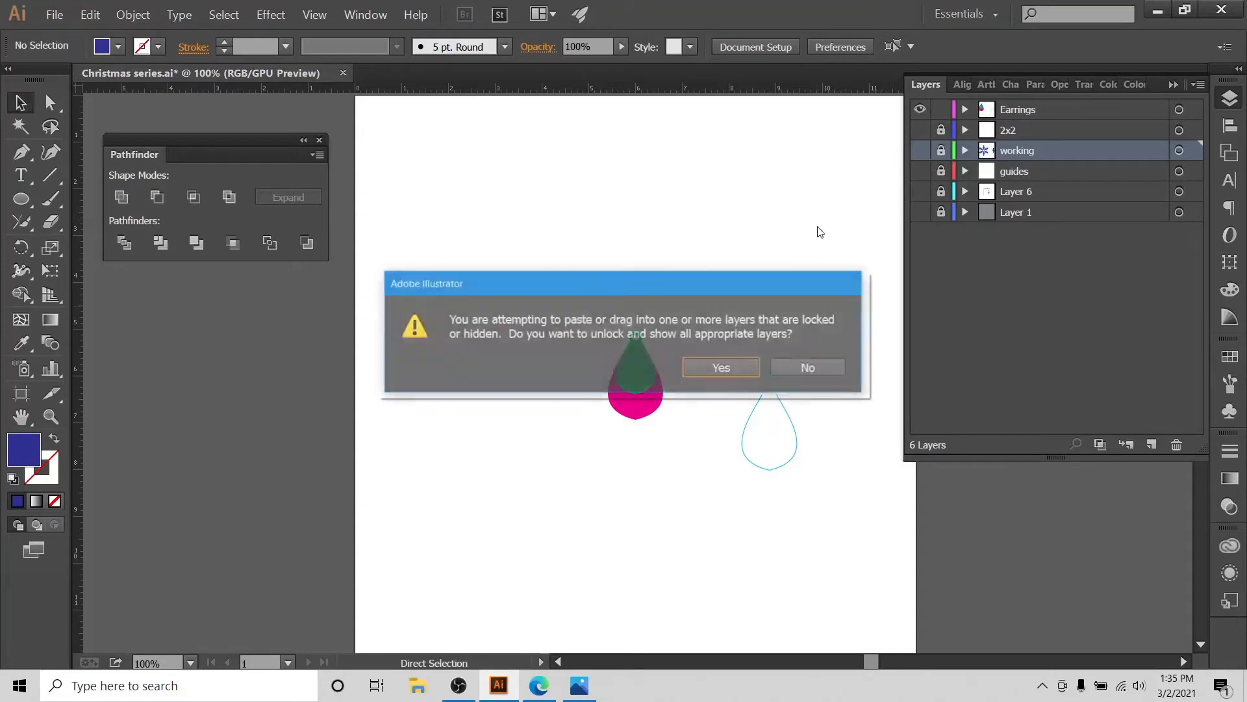
left_click(806, 365)
left_click(1042, 110)
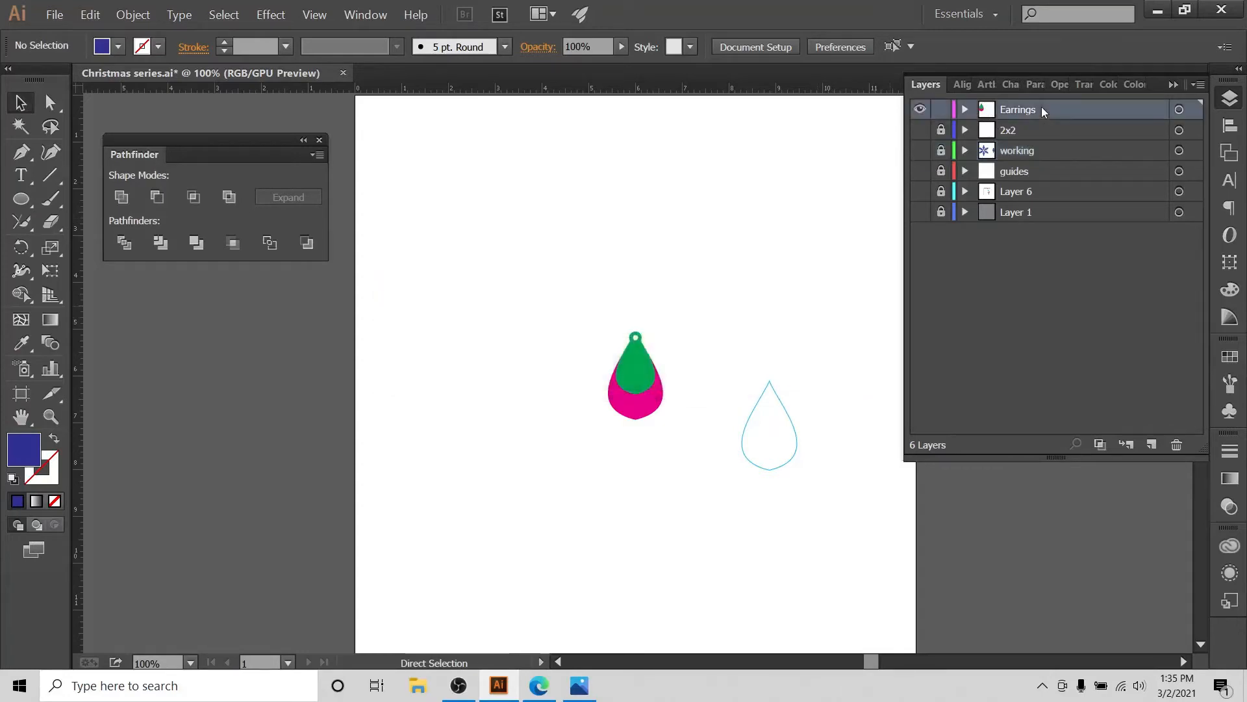
- Paste the snowflake into the Earrings layer and shrink it to roughly the width of the green teardrop
key("ctrl+v")
key("v")
left_click_drag(805, 267, 704, 302)
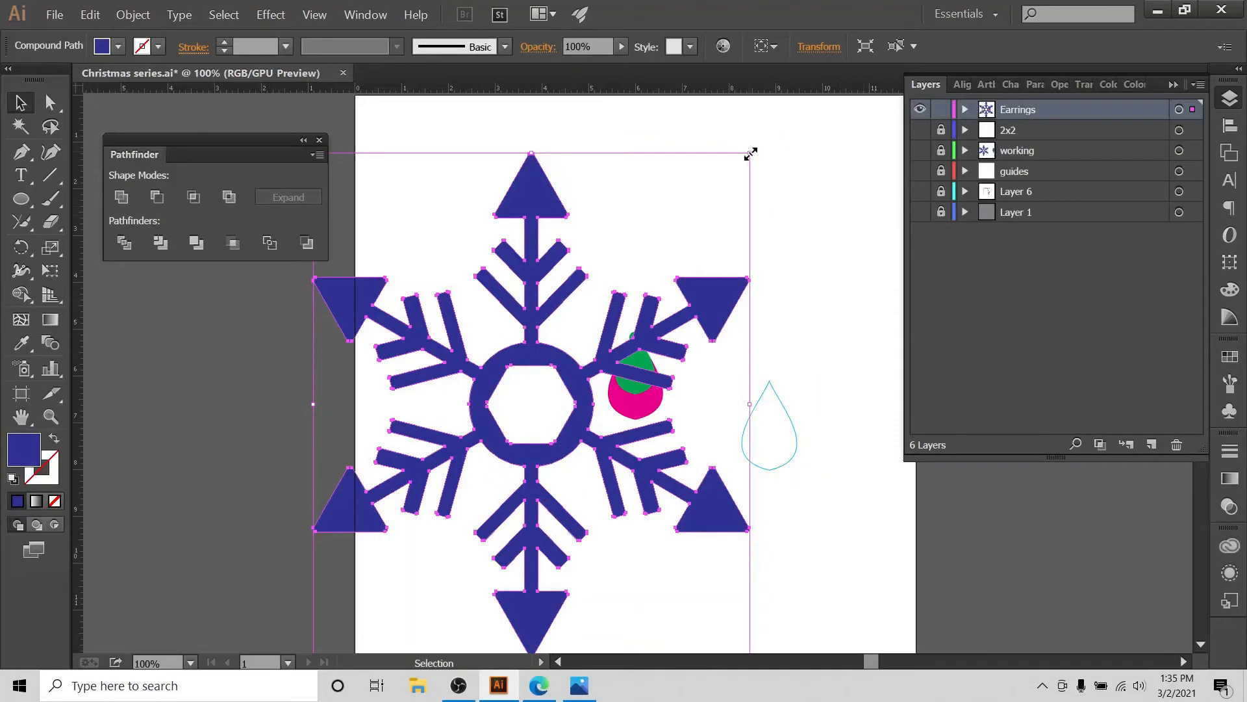
left_click_drag(750, 153, 643, 365)
left_click(583, 331)
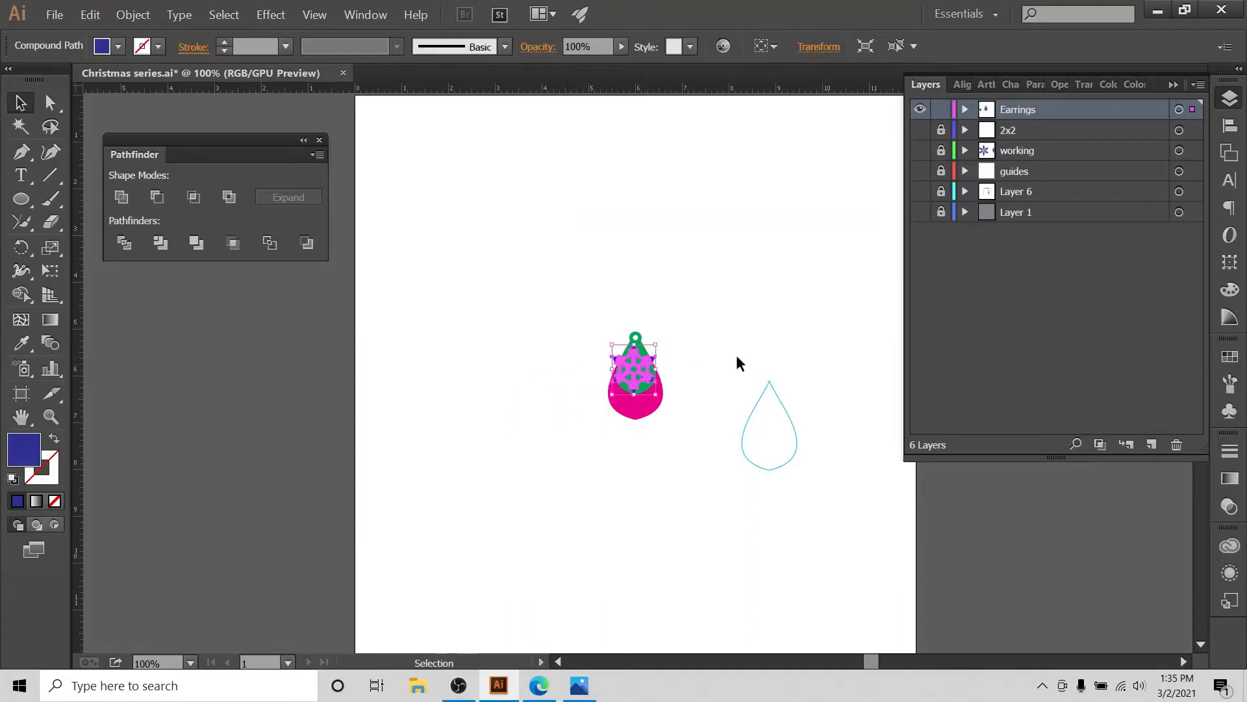
- Move the small snowflake off the green teardrop into the empty space to the left of the earring
left_click(735, 354)
key("ctrl+equal")
key("ctrl+equal")
key("ctrl+equal")
key("ctrl+equal")
key("ctrl+equal")
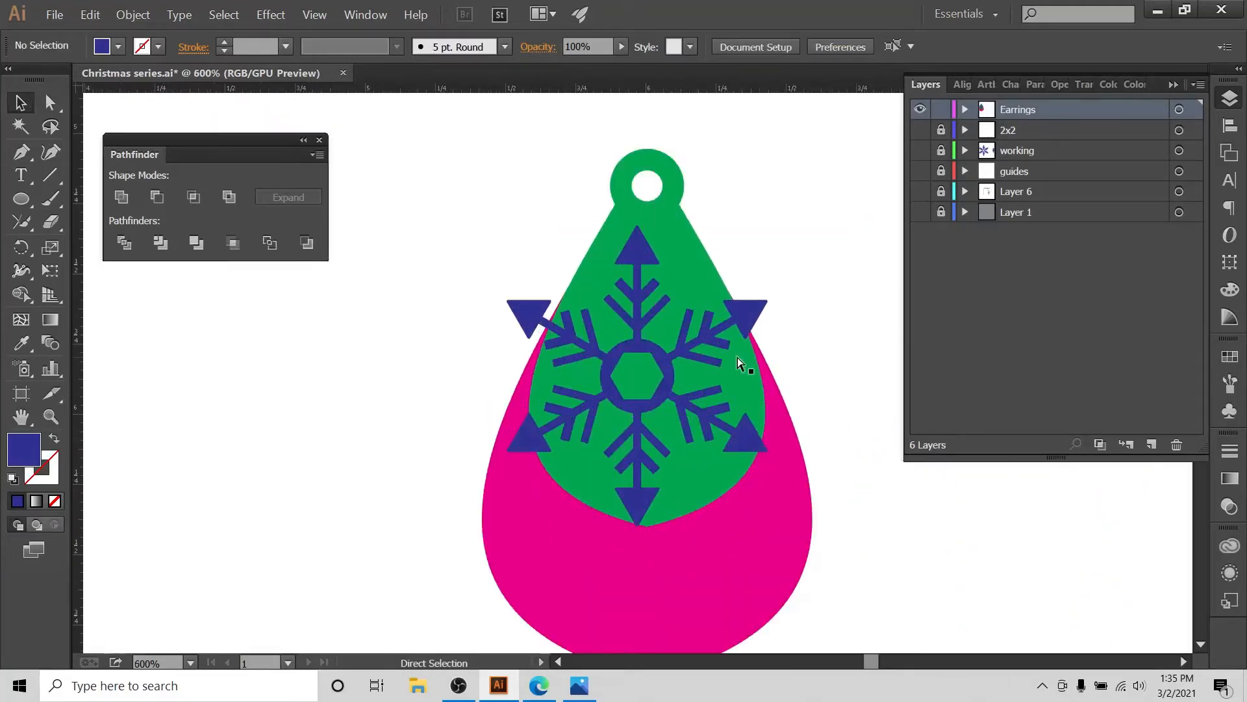
scroll(816, 340, "down", 3)
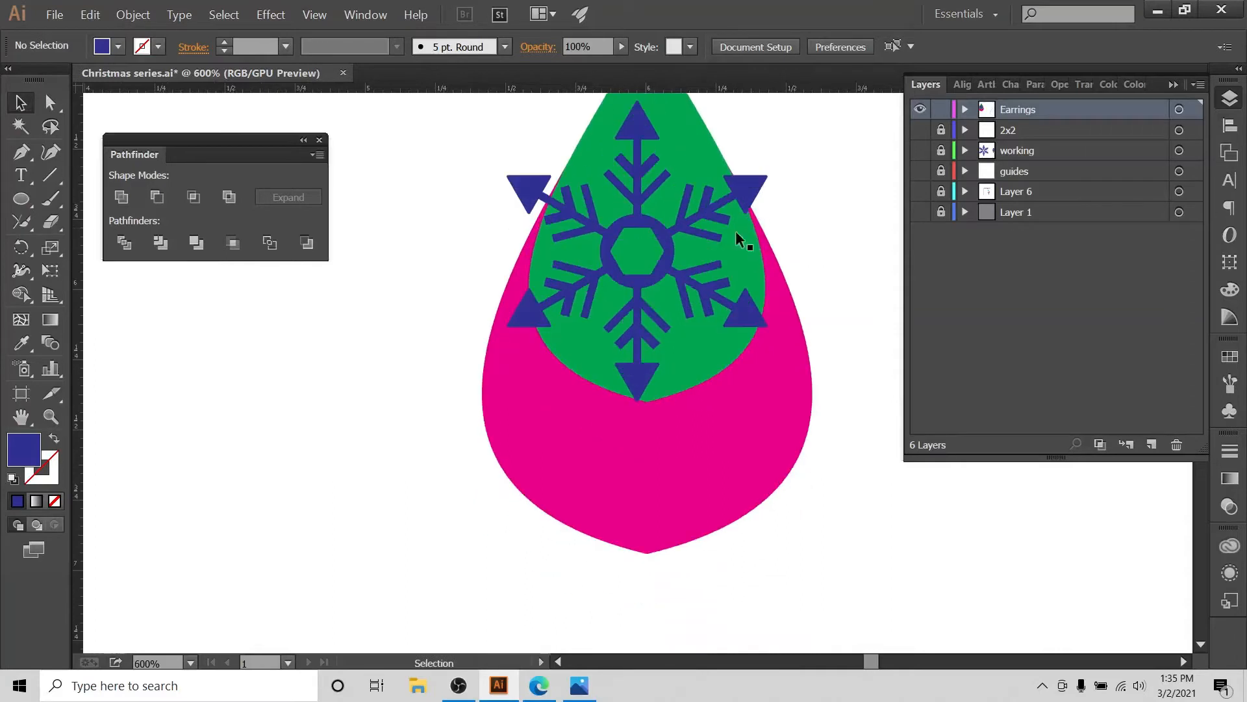
key("ctrl+minus")
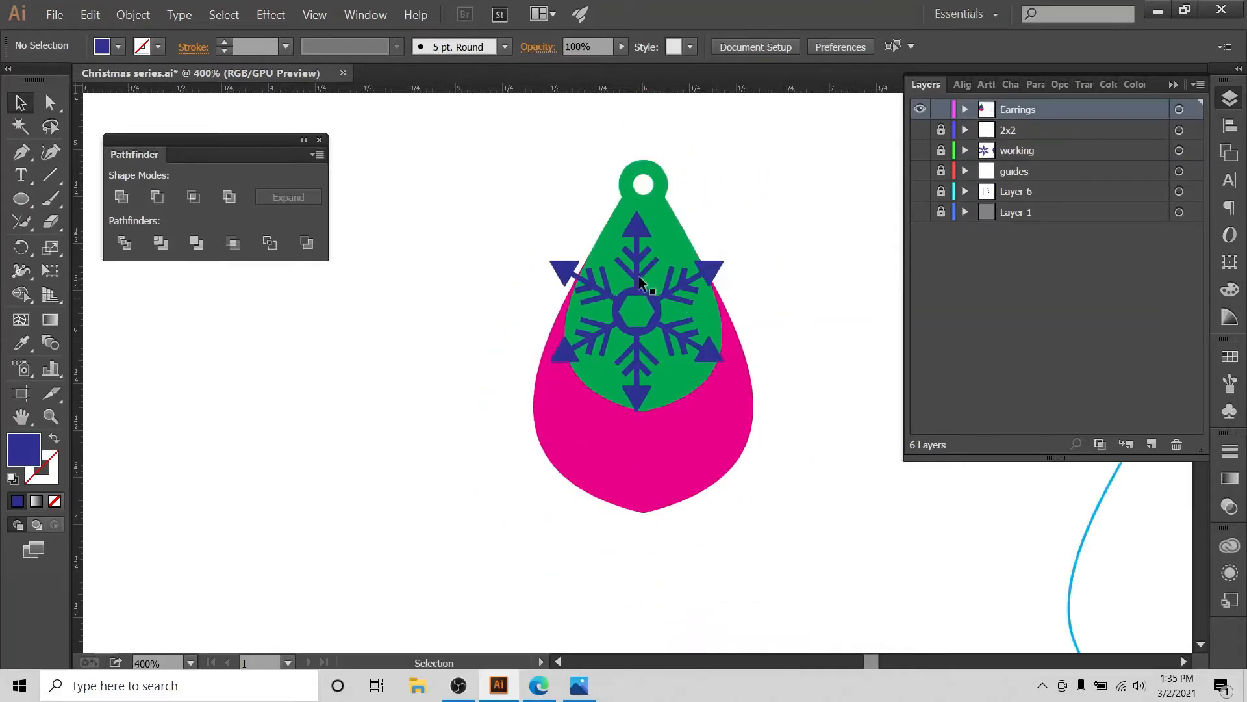
left_click_drag(640, 281, 393, 379)
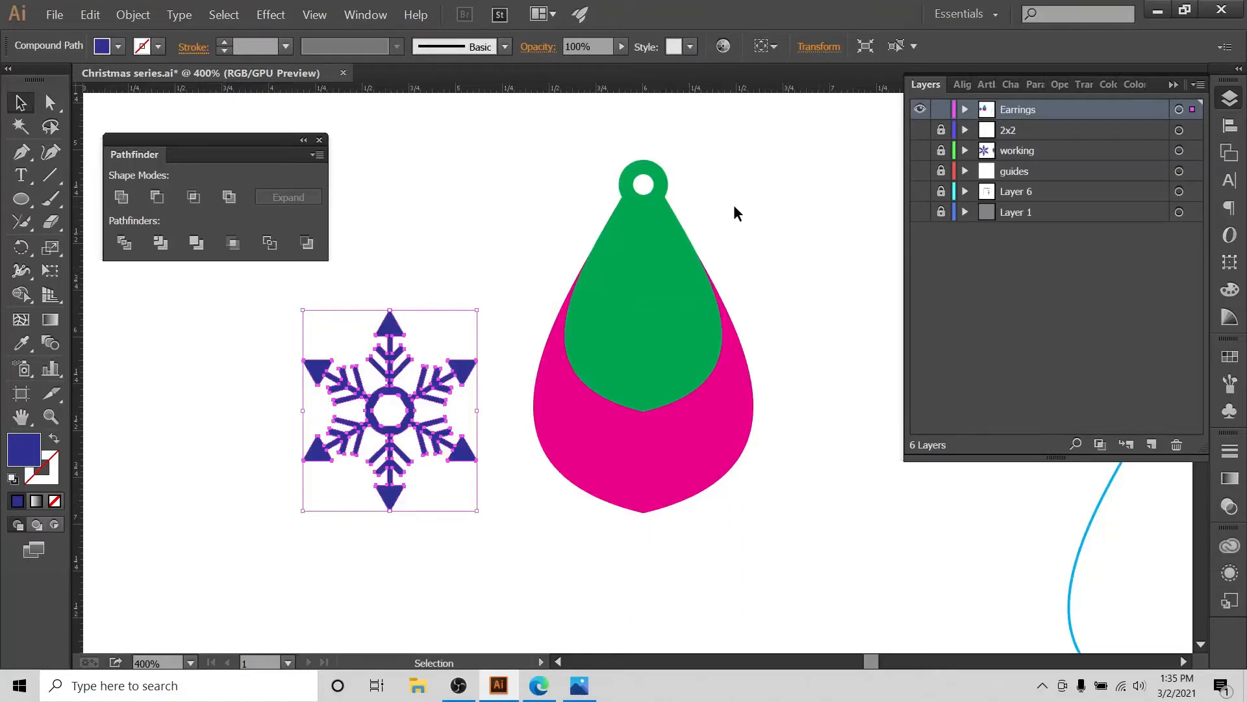
- Duplicate the snowflake and both teardrop shapes together, placing the copy below and to the right of the originals
left_click_drag(748, 179, 404, 508)
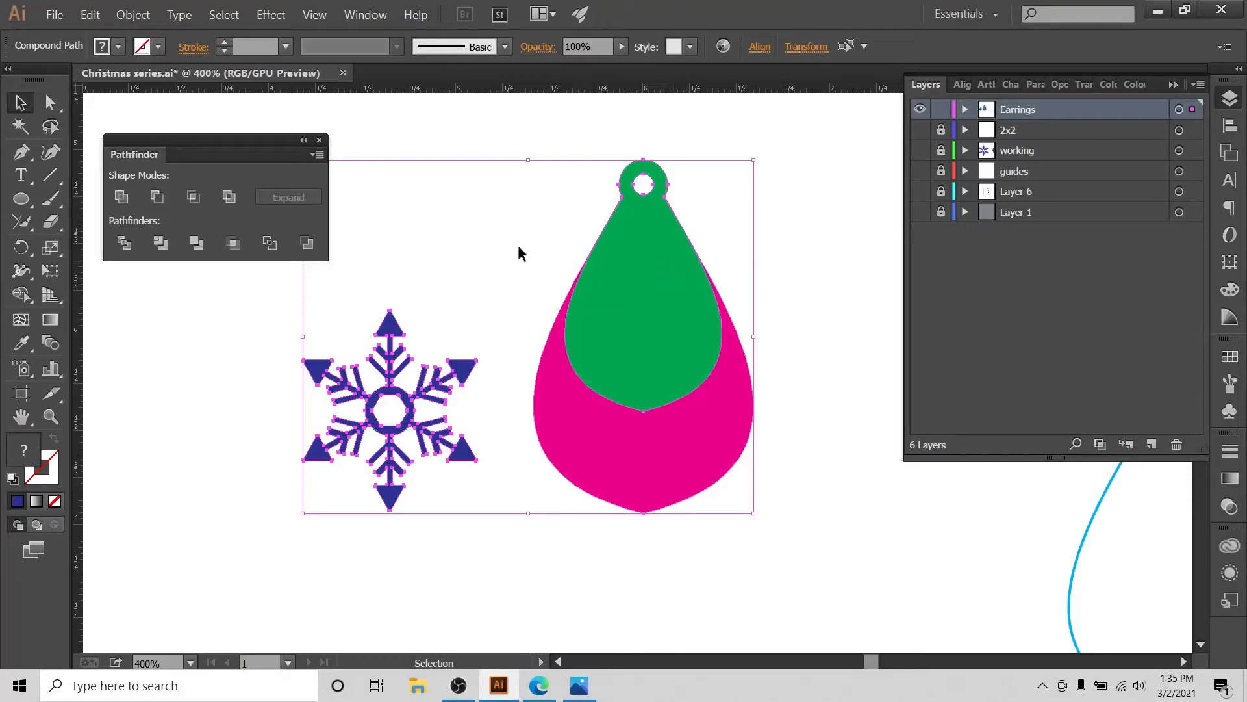
key("ctrl+minus")
key("ctrl+minus")
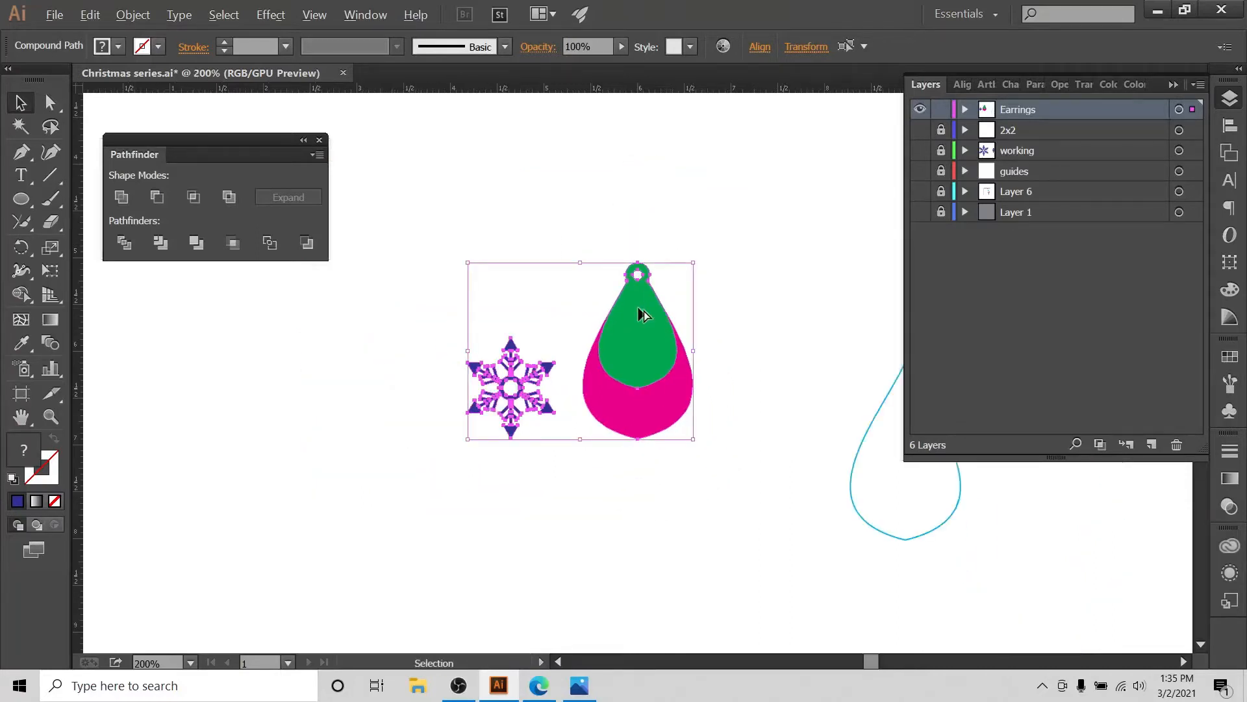
key("alt")
left_click_drag(638, 308, 1144, 551)
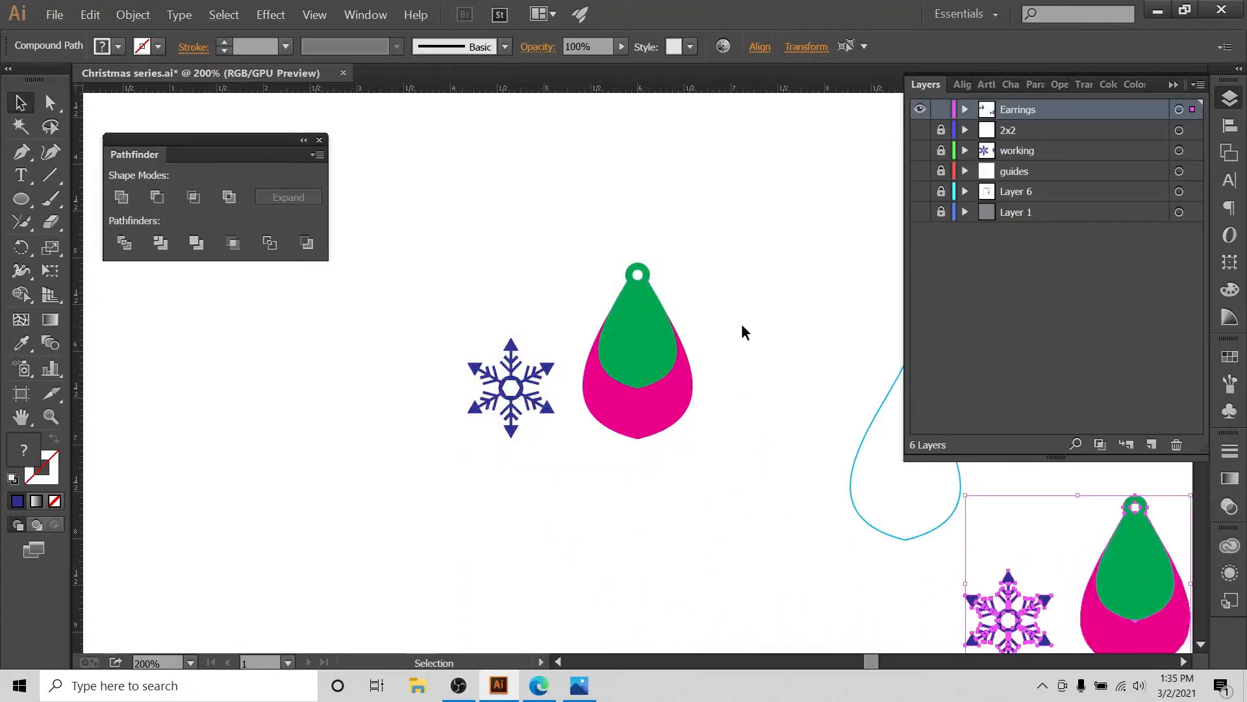
left_click(750, 342)
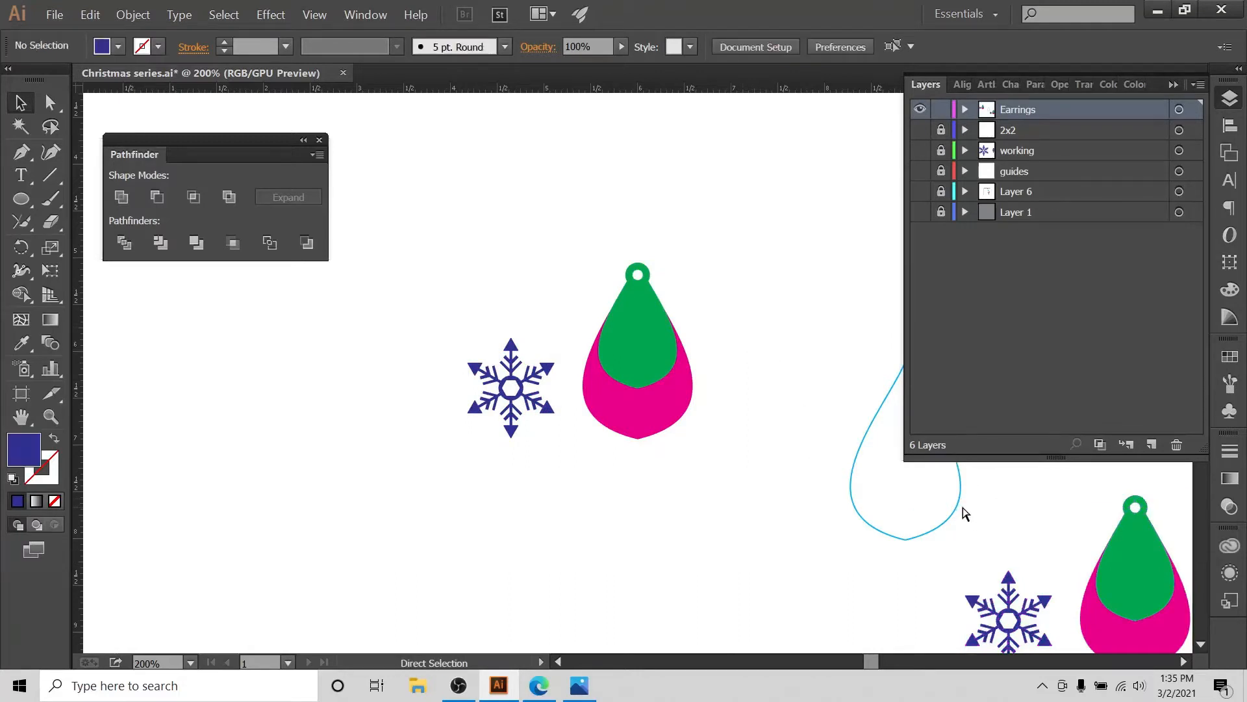
- Examine the Christmas earring product page in the browser and the earring reference pictures in Photos
key("ctrl+plus")
key("ctrl+plus")
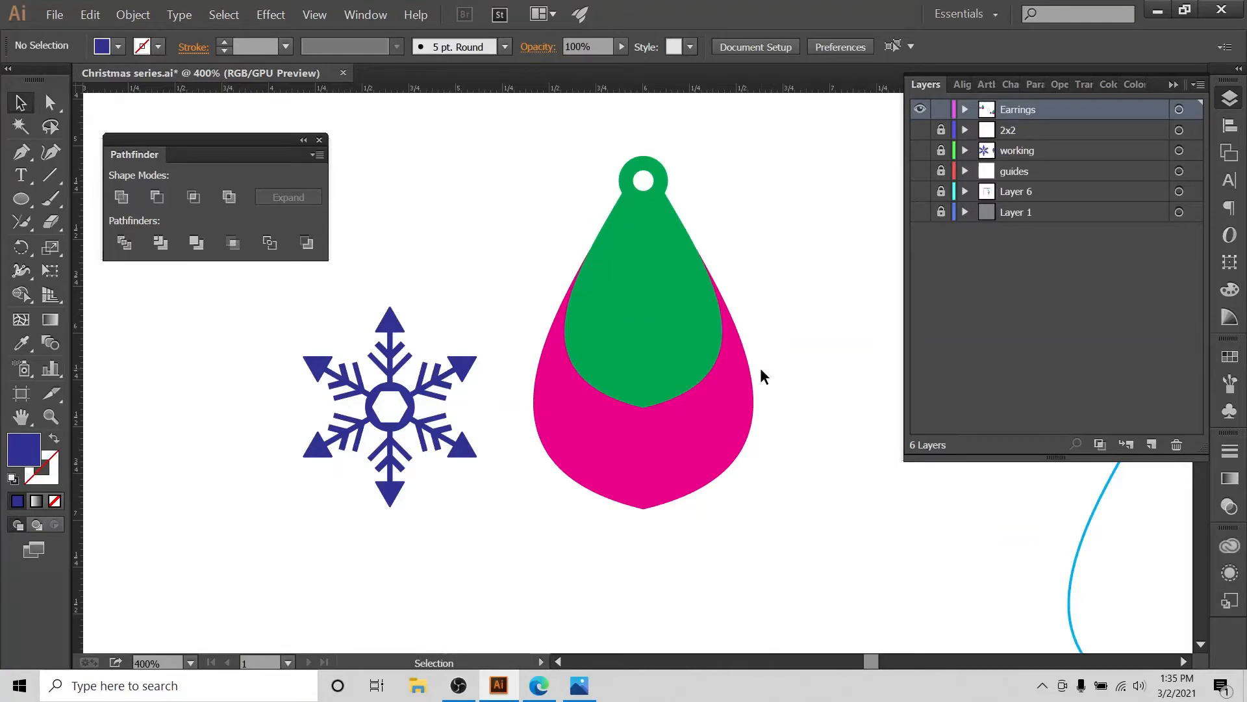
key("ctrl+plus")
key("ctrl+minus")
left_click(539, 686)
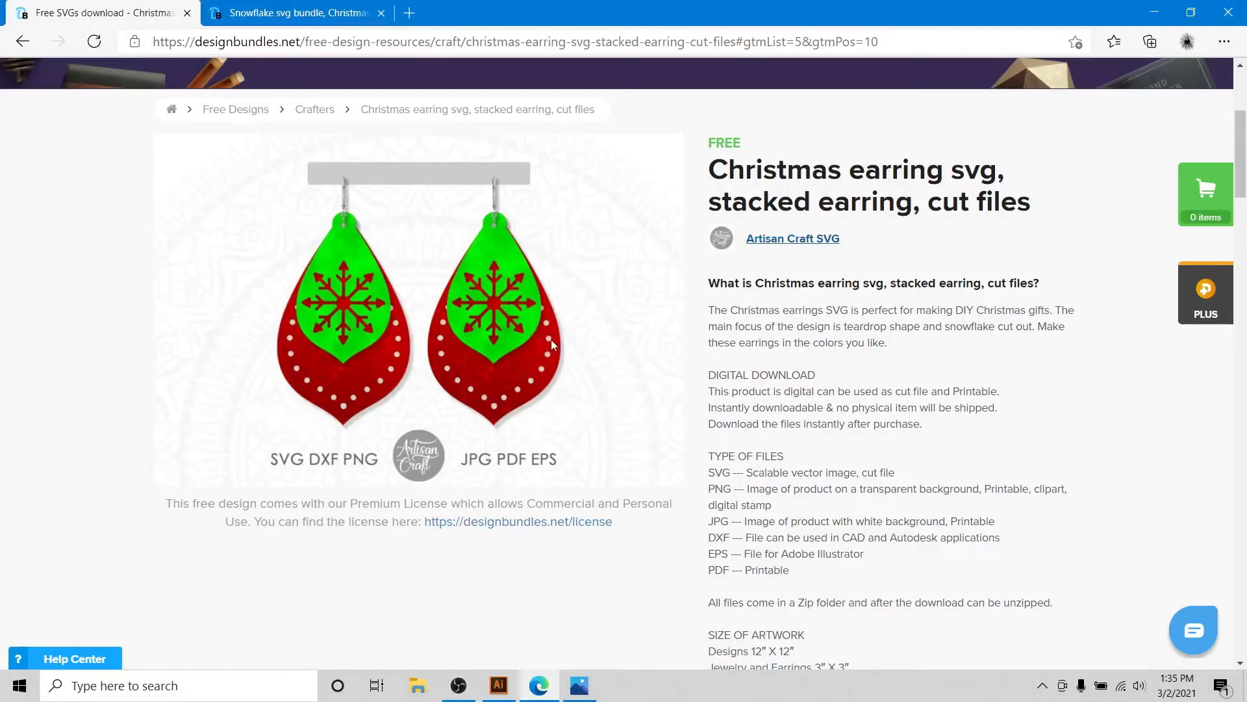
left_click(579, 686)
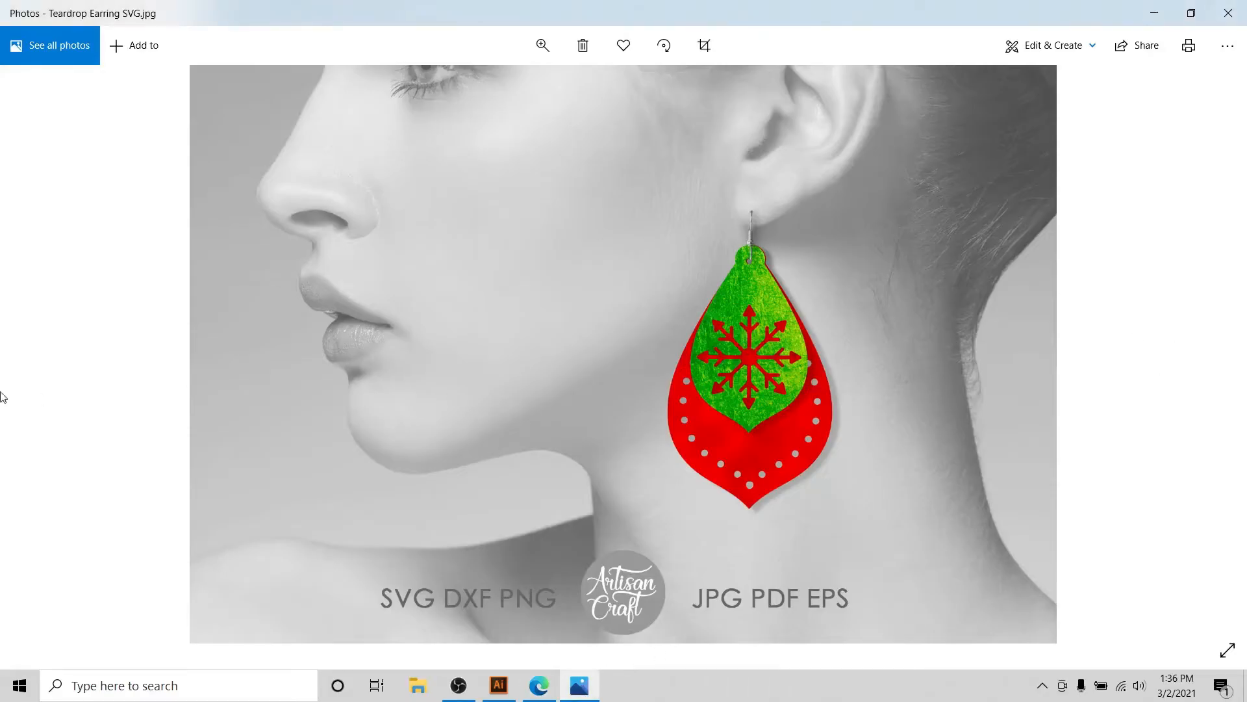
left_click(39, 356)
left_click(39, 357)
left_click(38, 361)
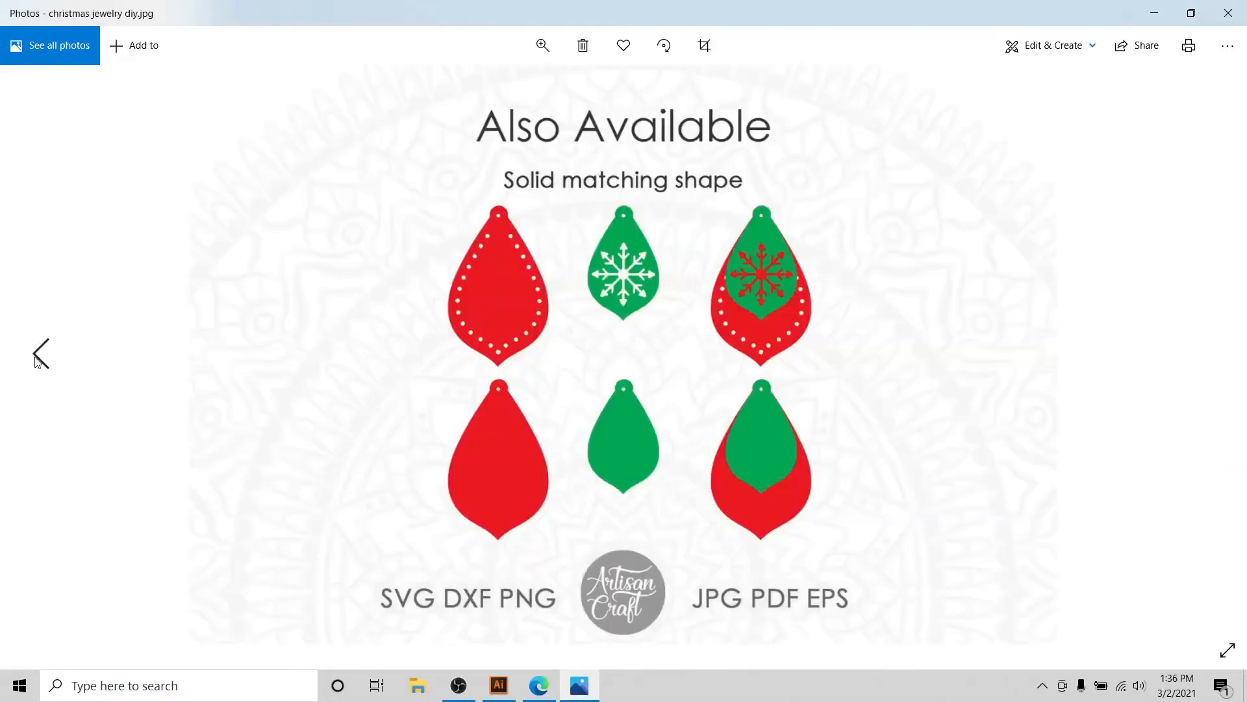
left_click(38, 360)
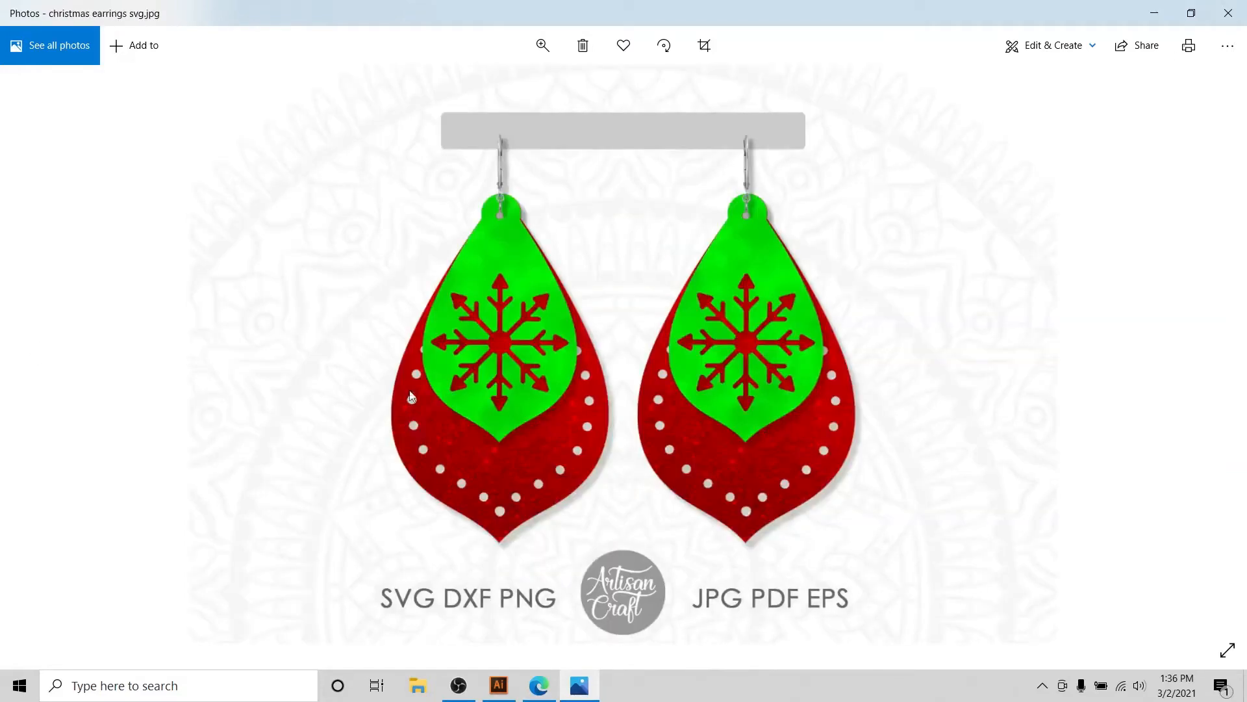
left_click(499, 685)
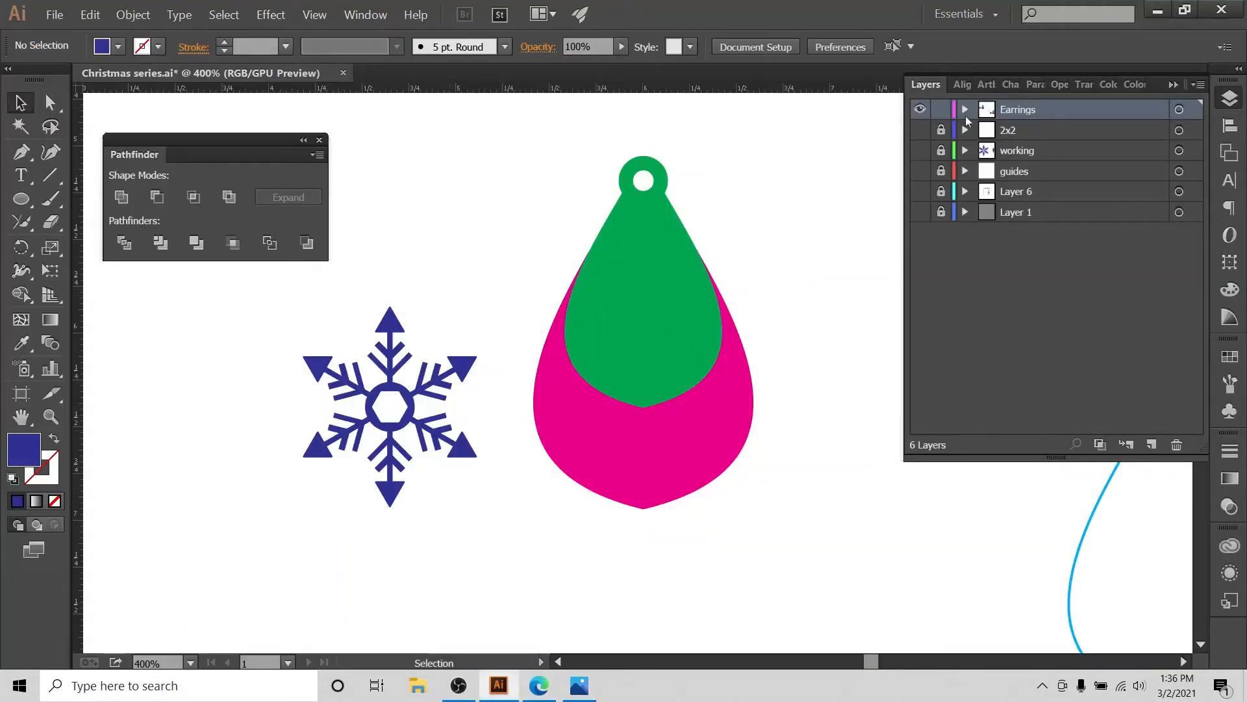
- Expand the Earrings layer's contents and delete the original snowflake, green teardrop and magenta teardrop, keeping their copies
left_click_drag(425, 255, 794, 492)
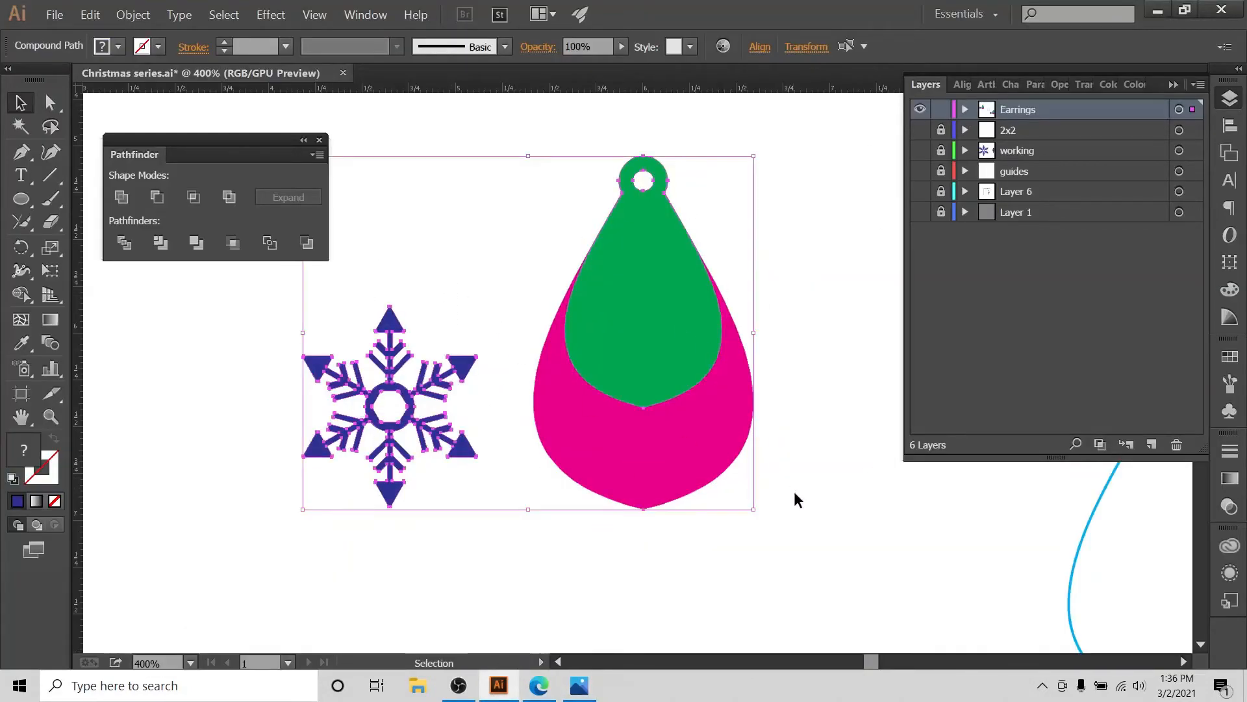
left_click(964, 110)
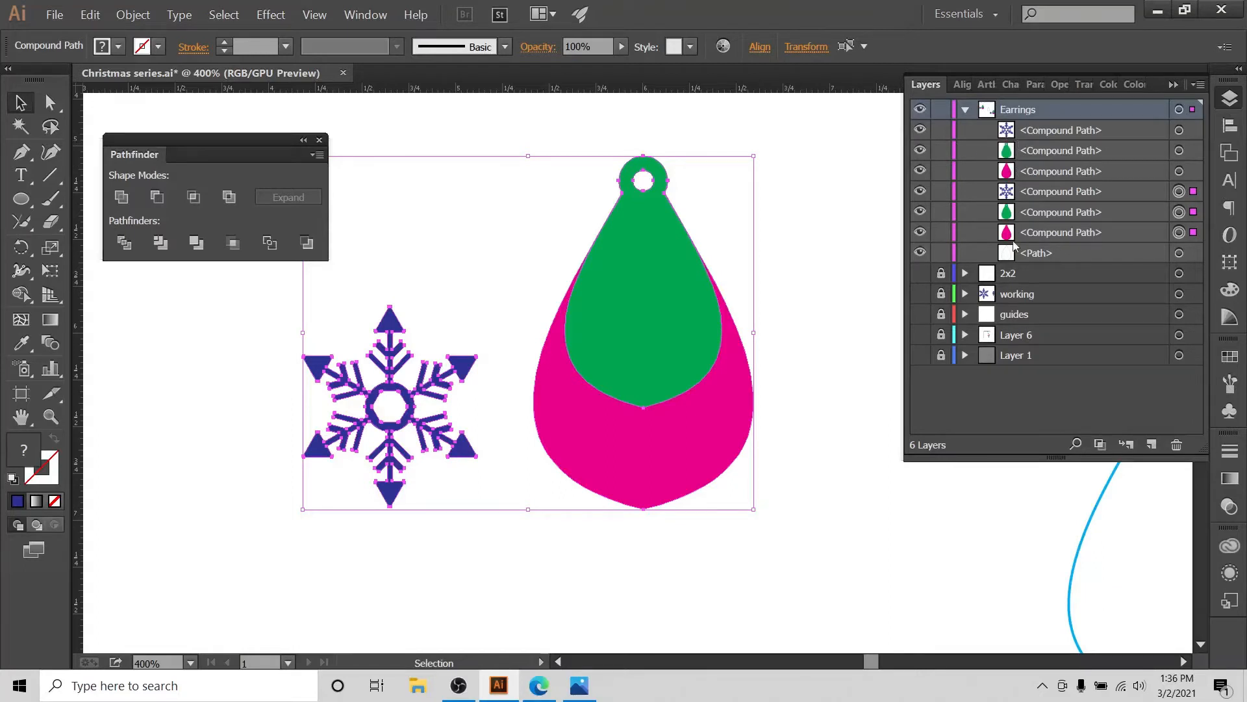
left_click(817, 225)
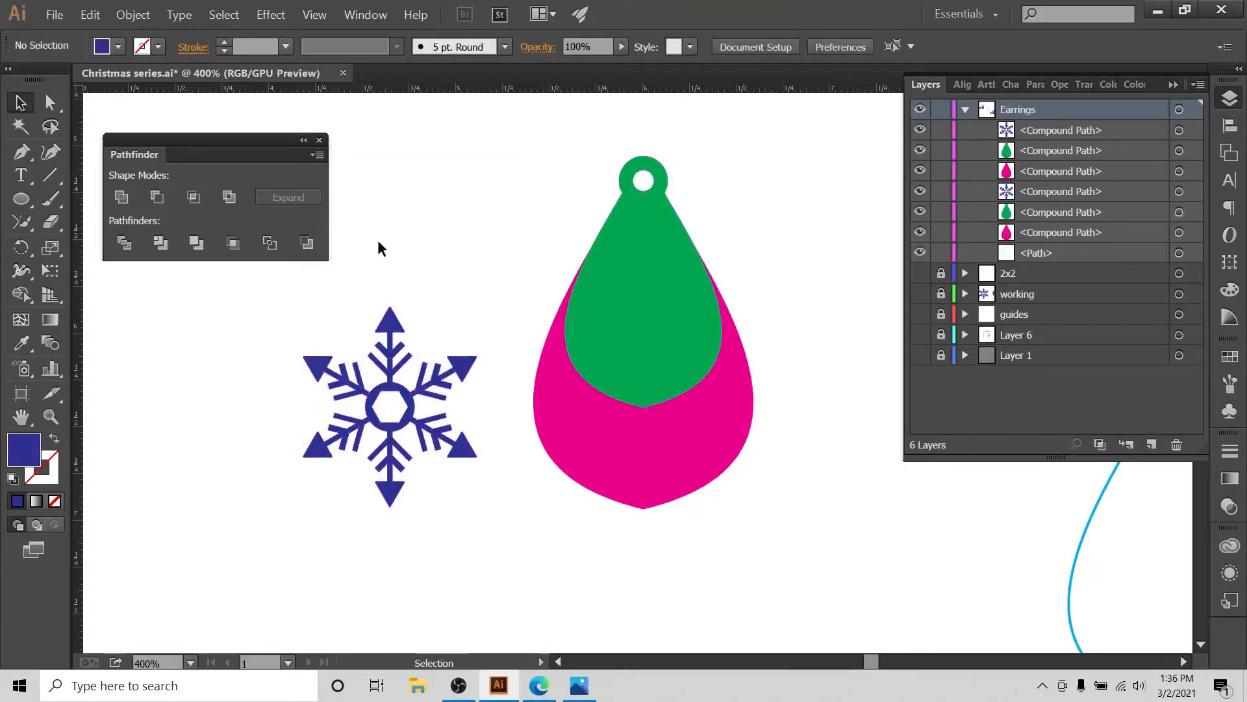
left_click_drag(378, 243, 787, 472)
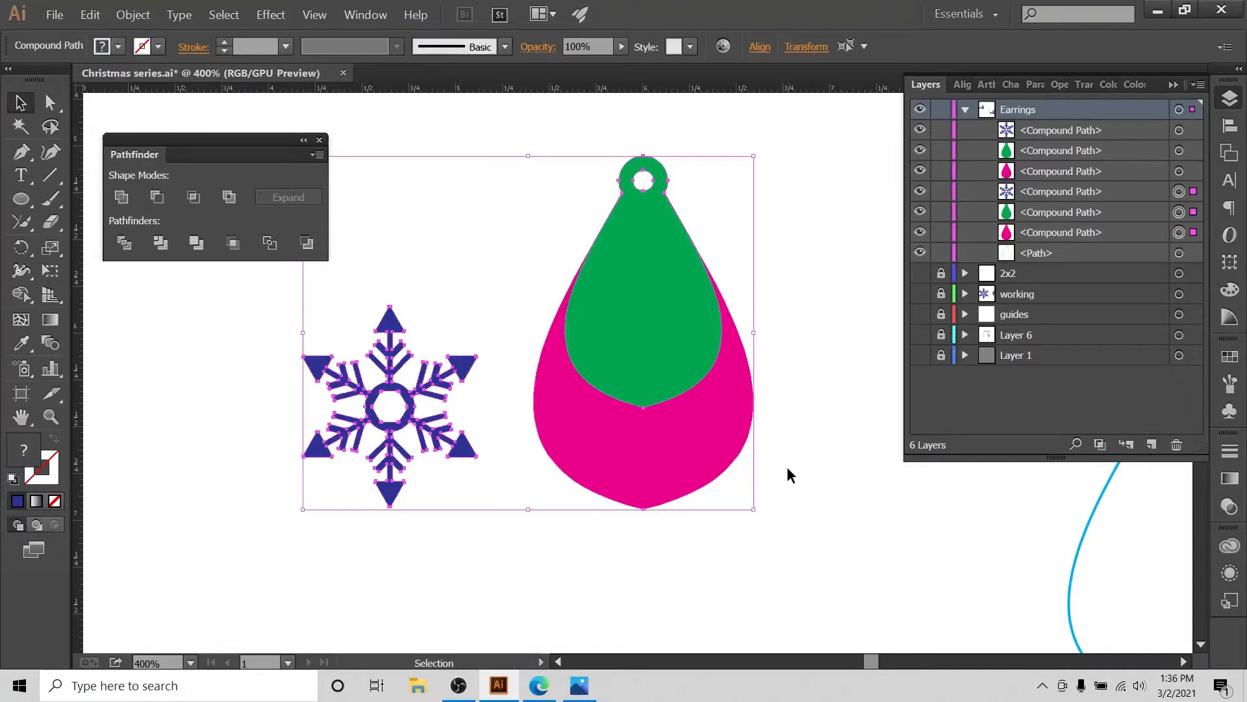
key("Delete")
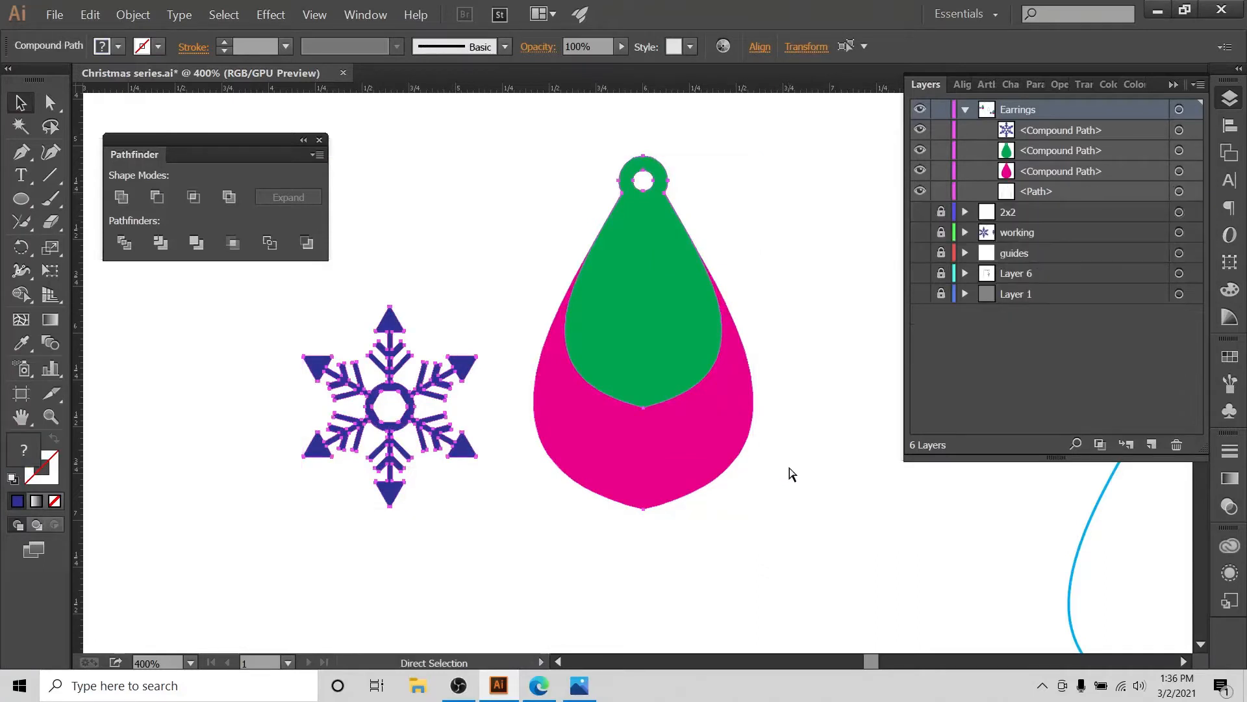
key("a")
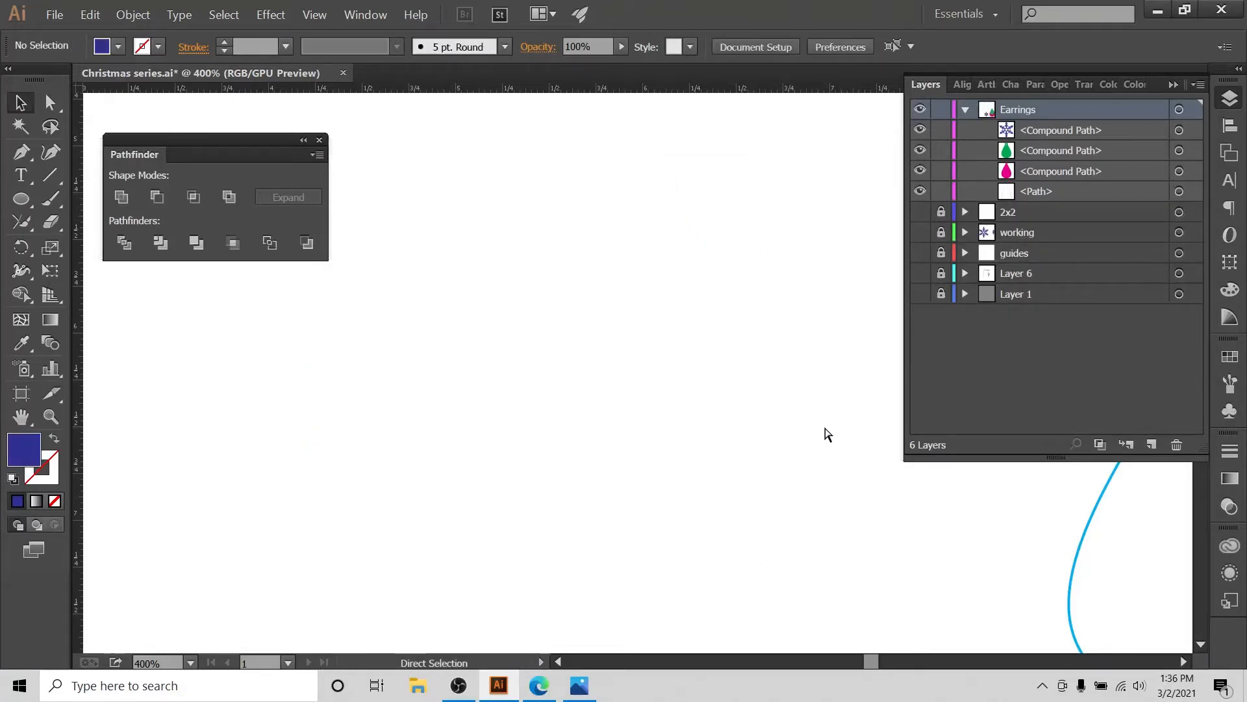
- Restore the deleted shapes, then hide and lock the lower snowflake, both lower teardrops and the path in the Earrings layer
key("ctrl+z")
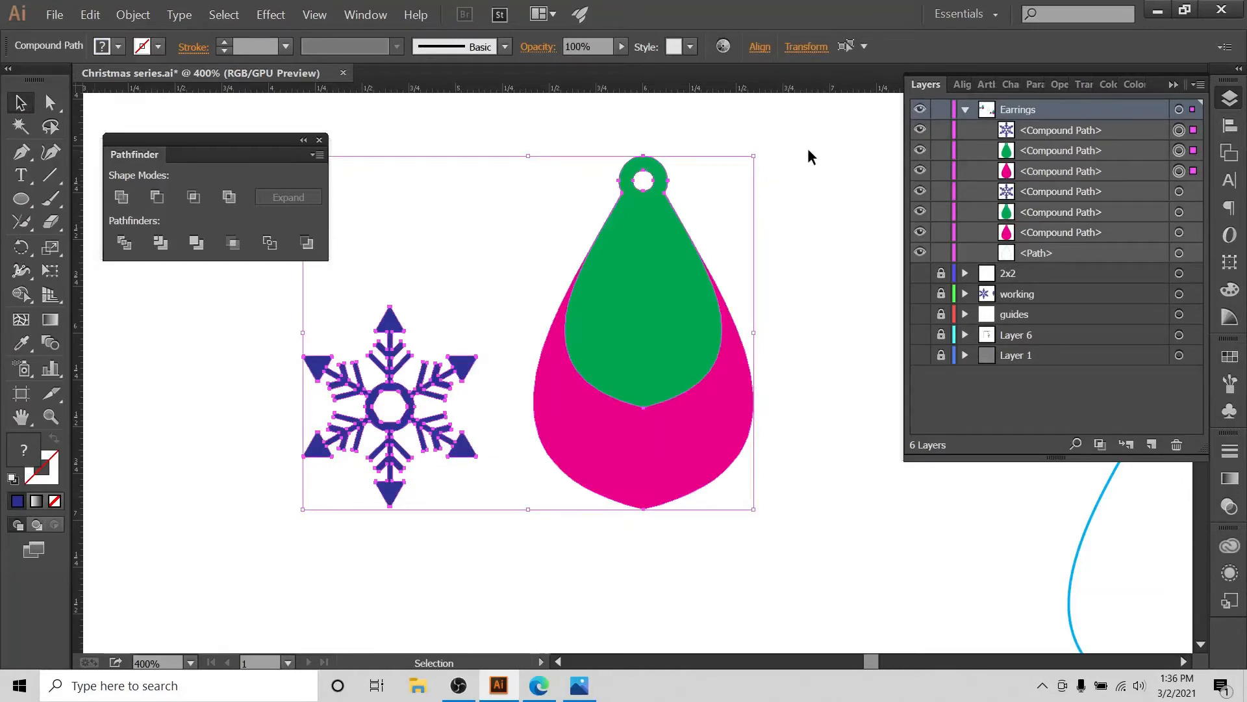
left_click(838, 165)
left_click(920, 191)
left_click_drag(920, 213, 933, 252)
left_click_drag(941, 199, 942, 255)
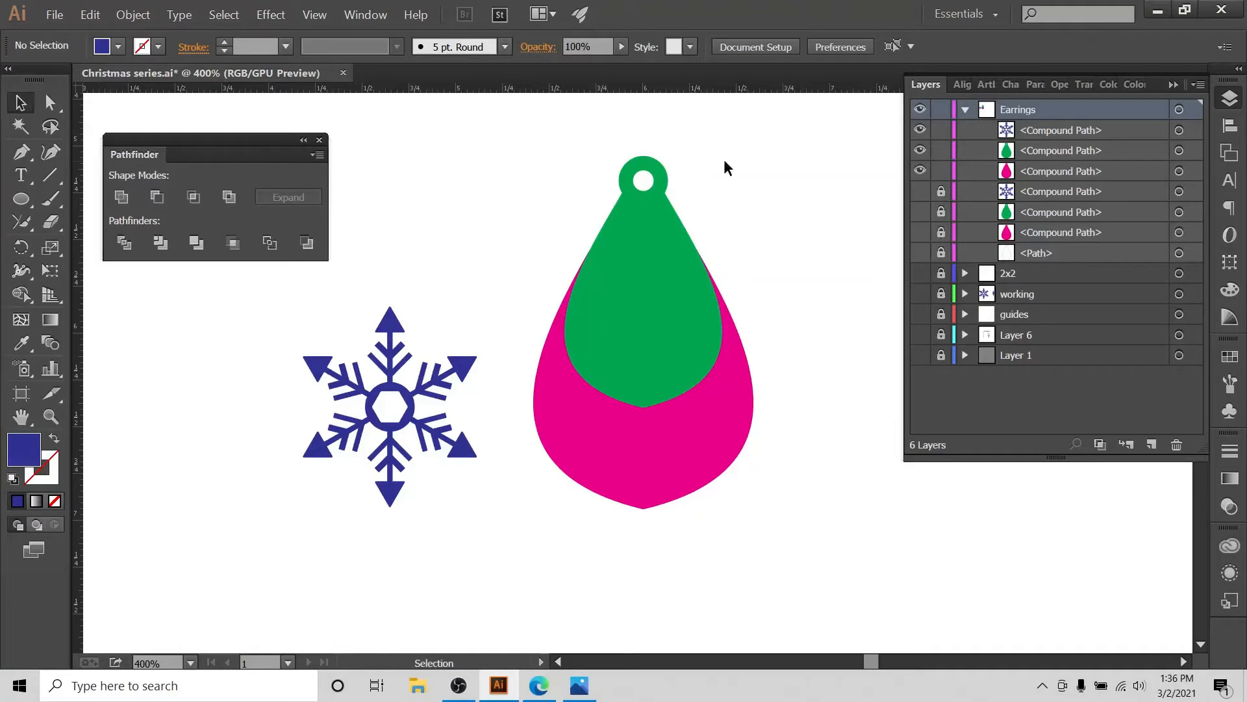
left_click_drag(423, 216, 608, 372)
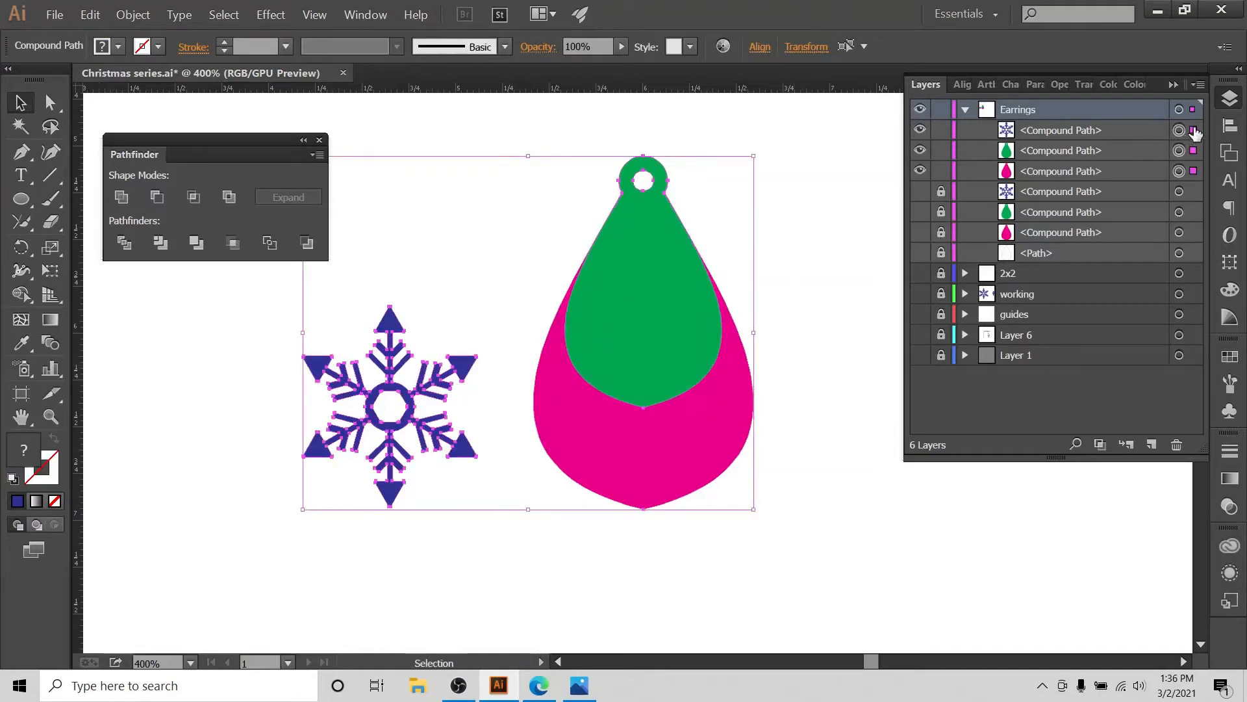
left_click(773, 177)
left_click_drag(655, 324, 817, 438)
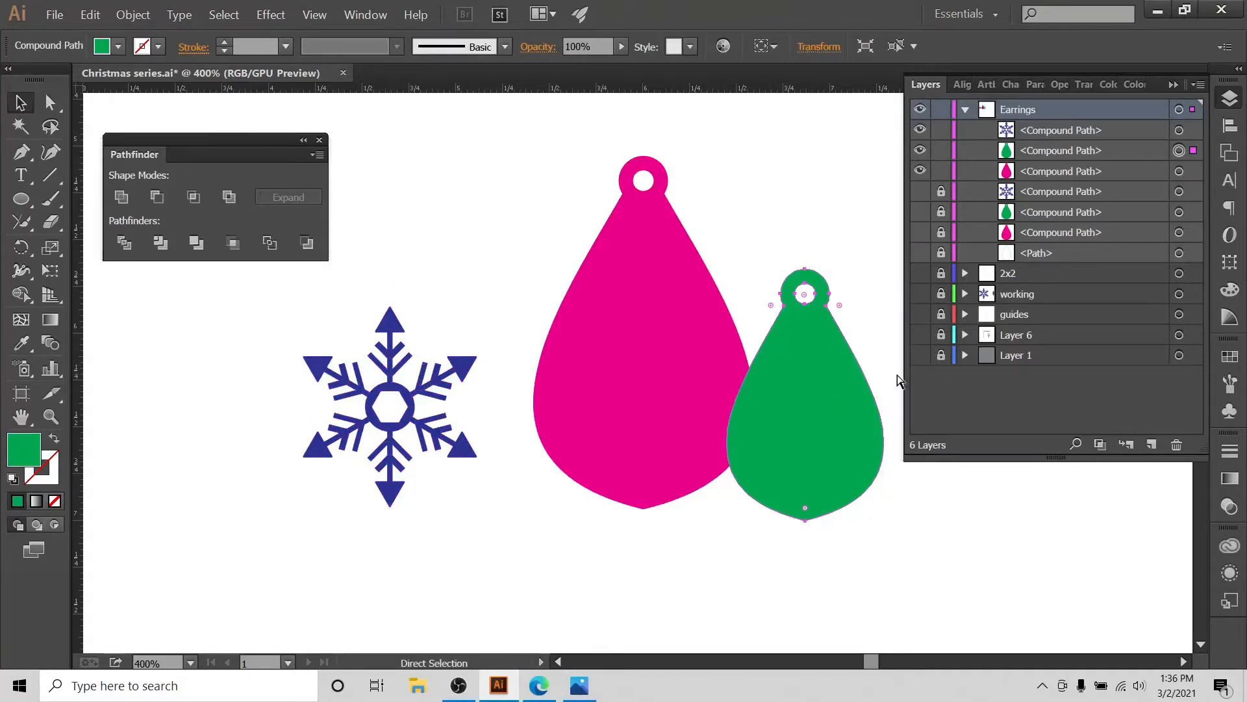
key("ctrl+z")
left_click(764, 175)
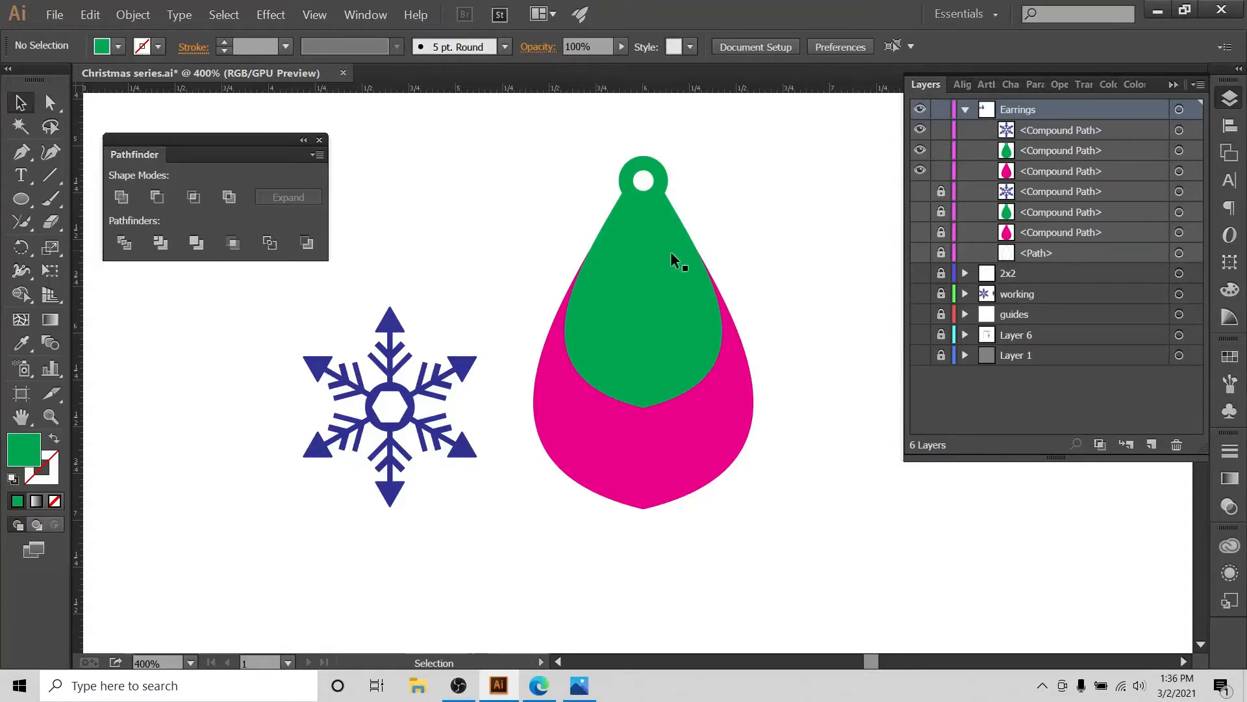
- Move the snowflake onto the green teardrop and scale it down proportionally to fit inside the teardrop's wide lower part
left_click(397, 334)
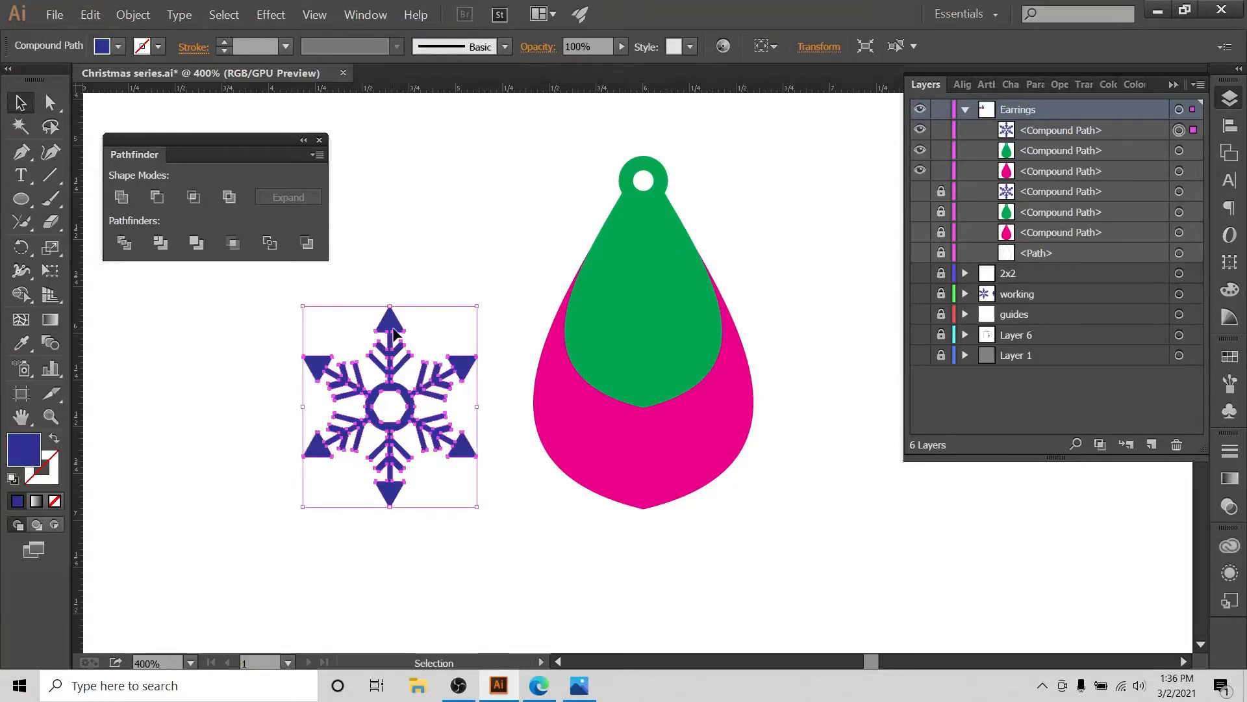
left_click_drag(394, 333, 651, 233)
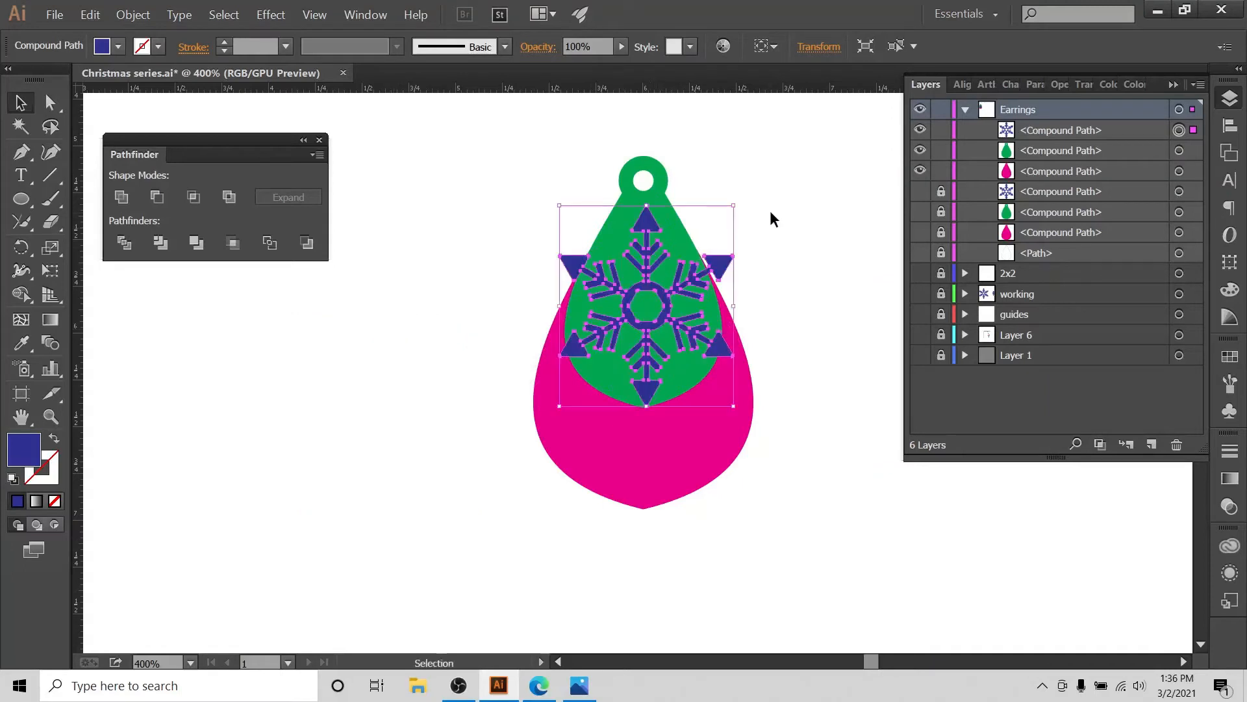
left_click_drag(735, 206, 642, 265)
left_click(738, 225)
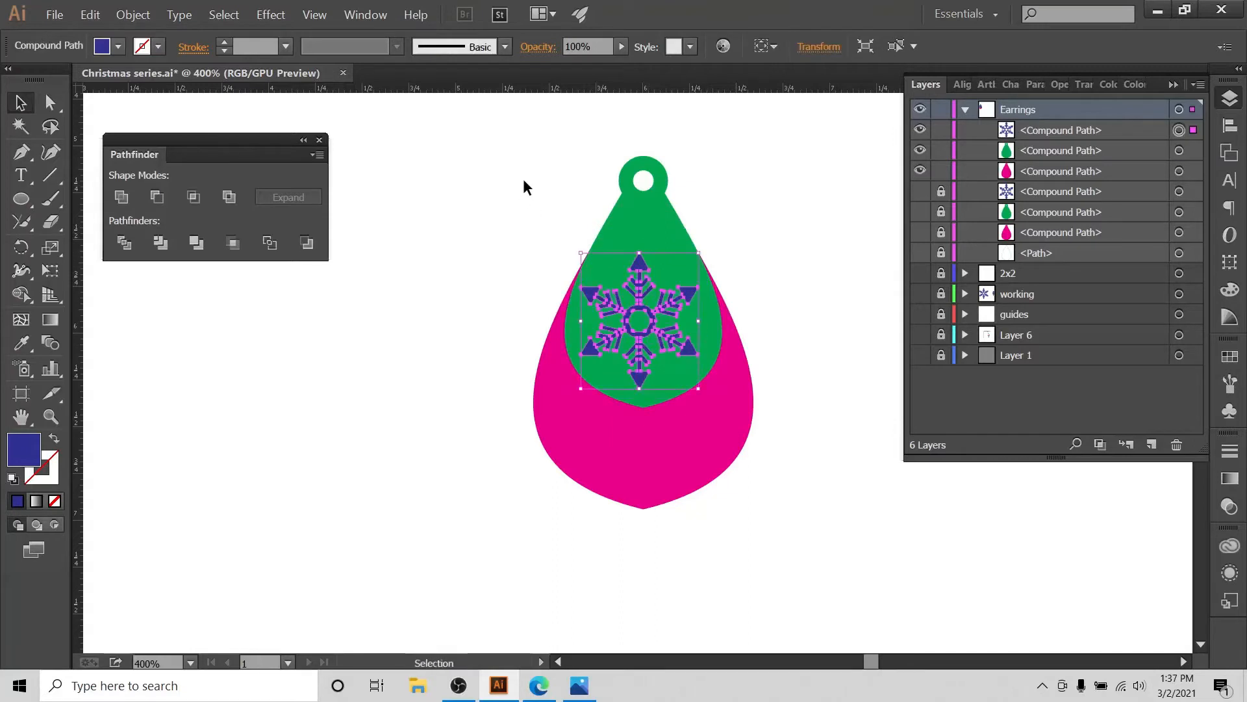
- Change the alignment reference and align the snowflake and both teardrops on their horizontal centers
left_click_drag(535, 167, 788, 587)
left_click(1230, 126)
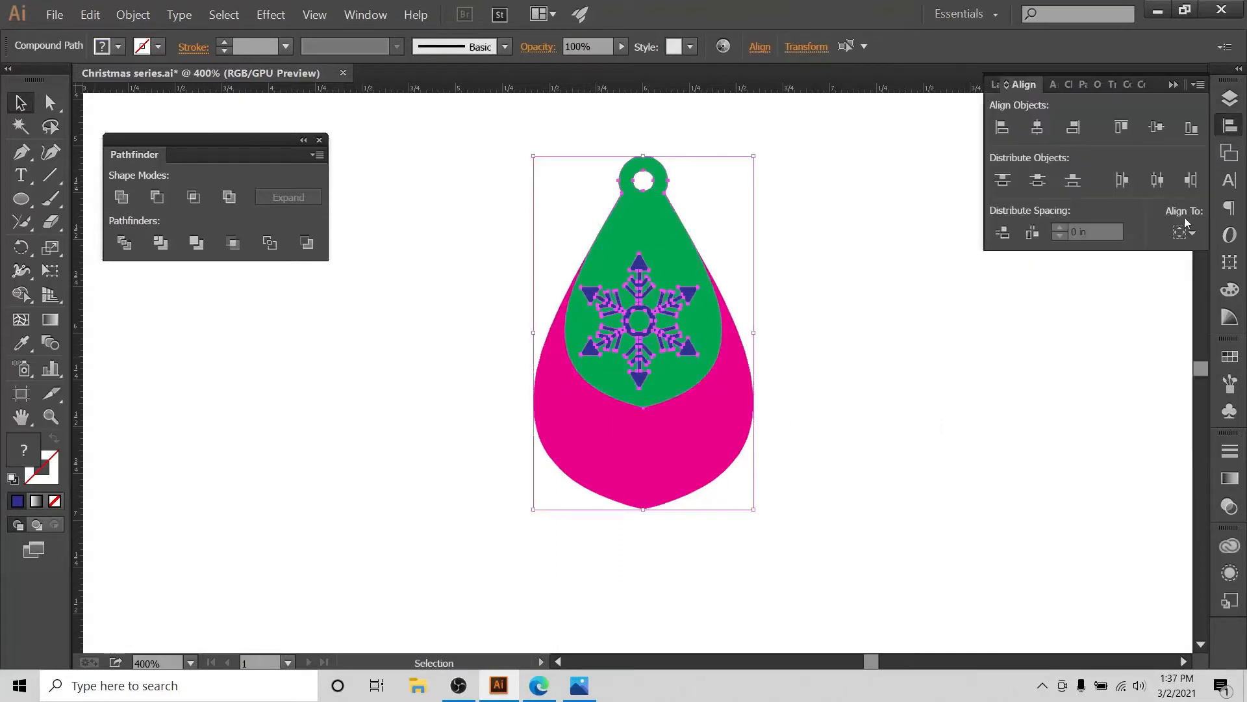
left_click(1184, 232)
left_click(1109, 259)
left_click(1037, 127)
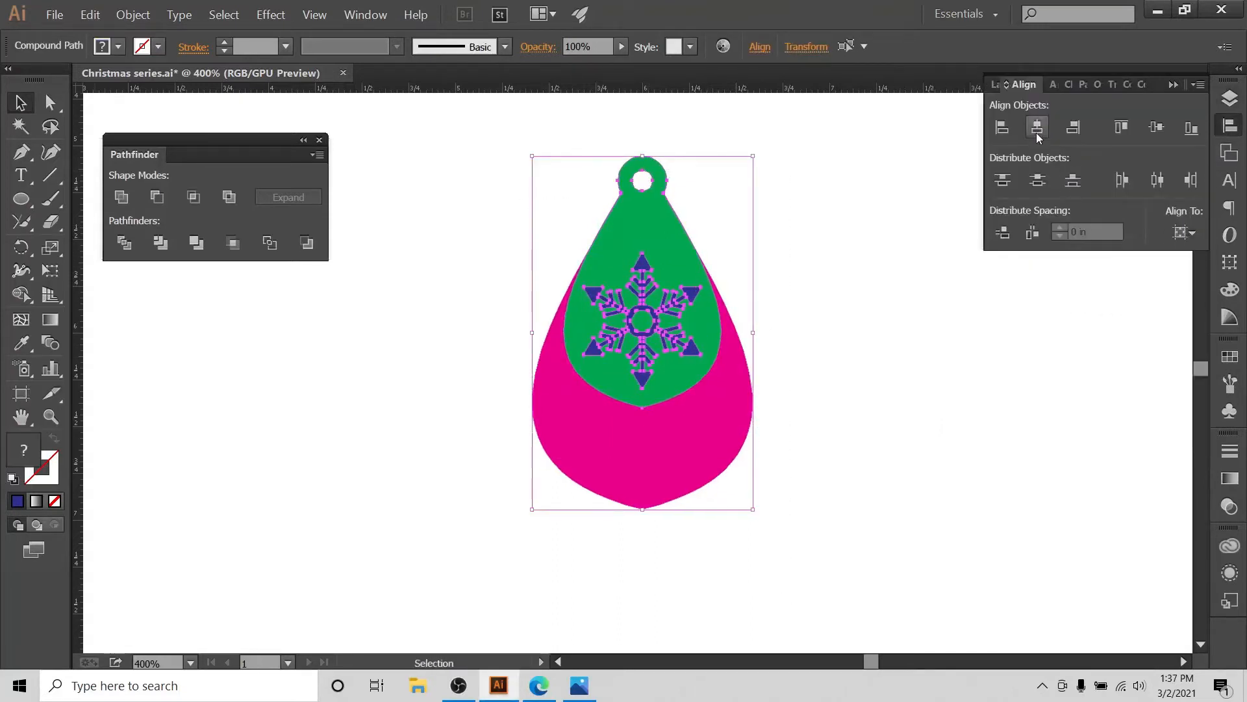
left_click(770, 211)
left_click_drag(491, 126, 770, 635)
left_click(1041, 128)
left_click(859, 244)
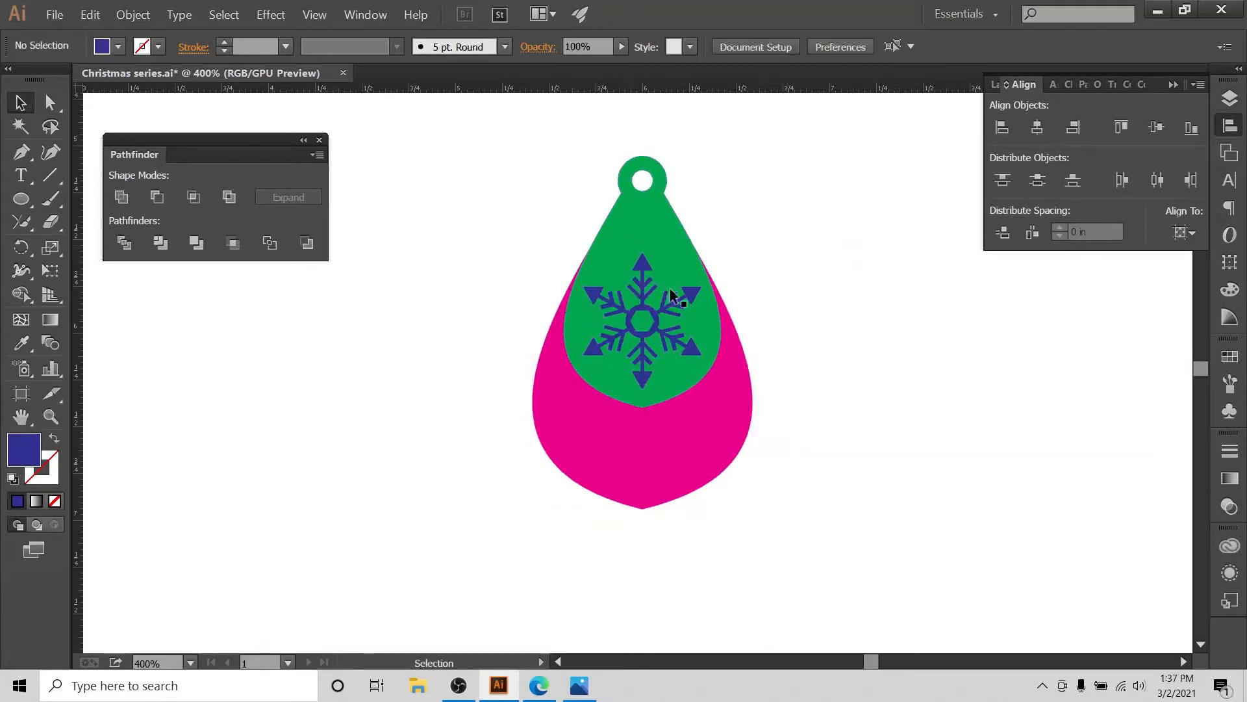
- Enlarge the snowflake slightly about its center so it fills more of the green teardrop
left_click(640, 264)
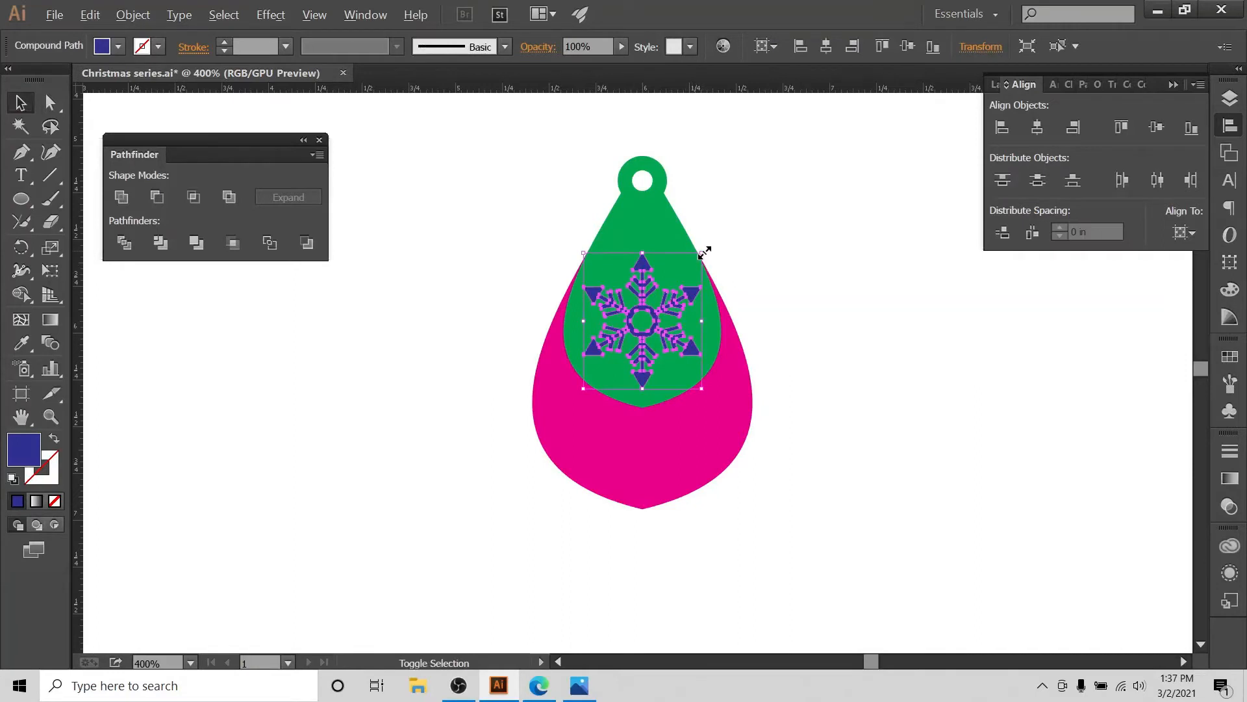
left_click_drag(705, 252, 710, 247)
left_click(785, 244)
key("ctrl+equal")
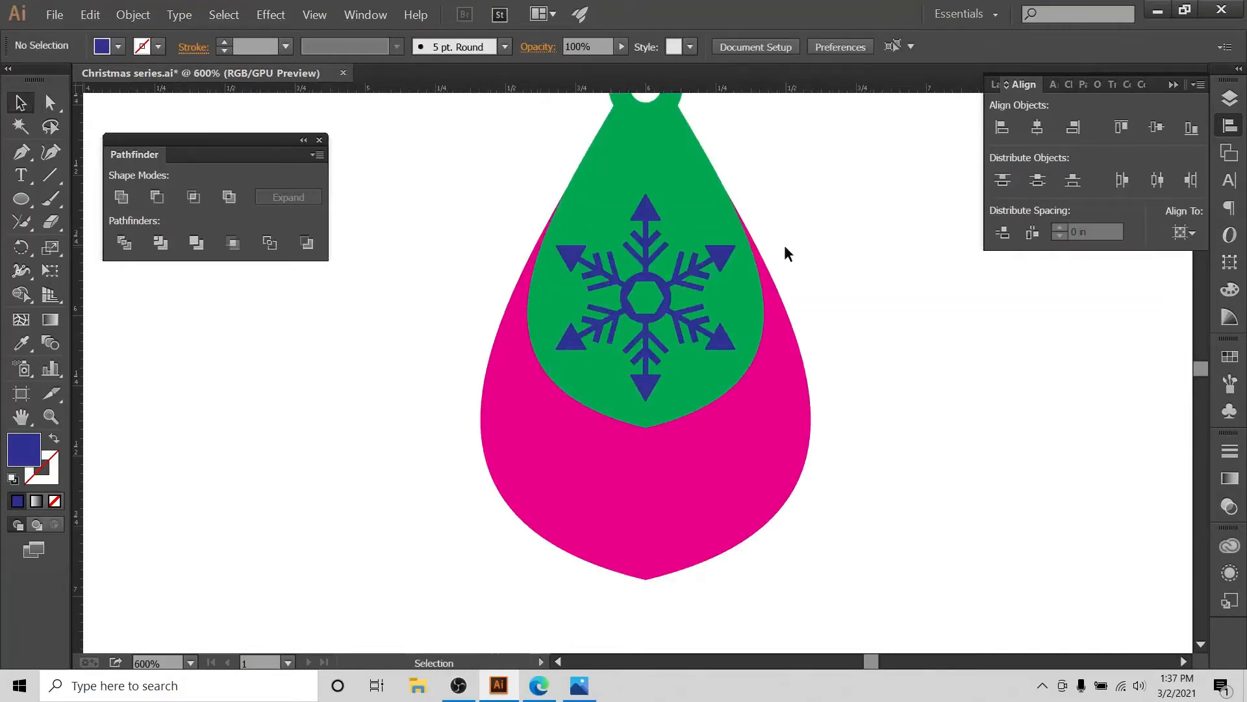
scroll(790, 247, "up", 2)
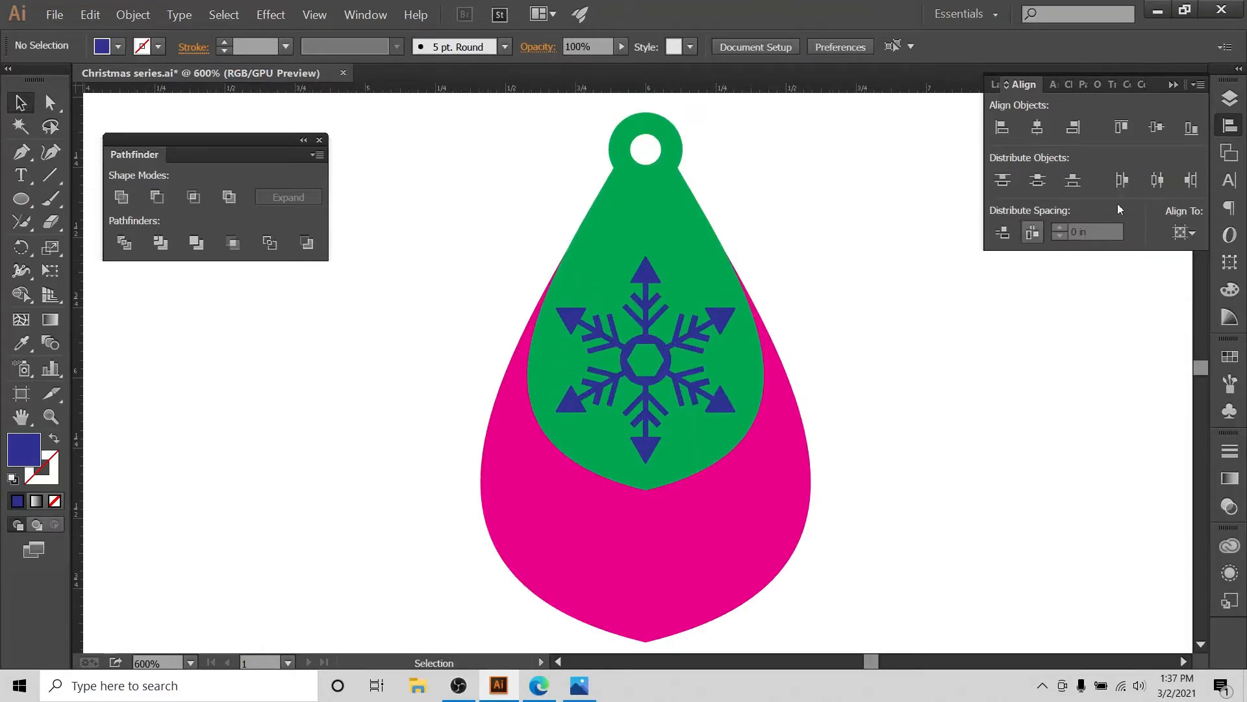
- Hide the visible magenta teardrop, leaving only the snowflake and green teardrop on display
left_click(1230, 98)
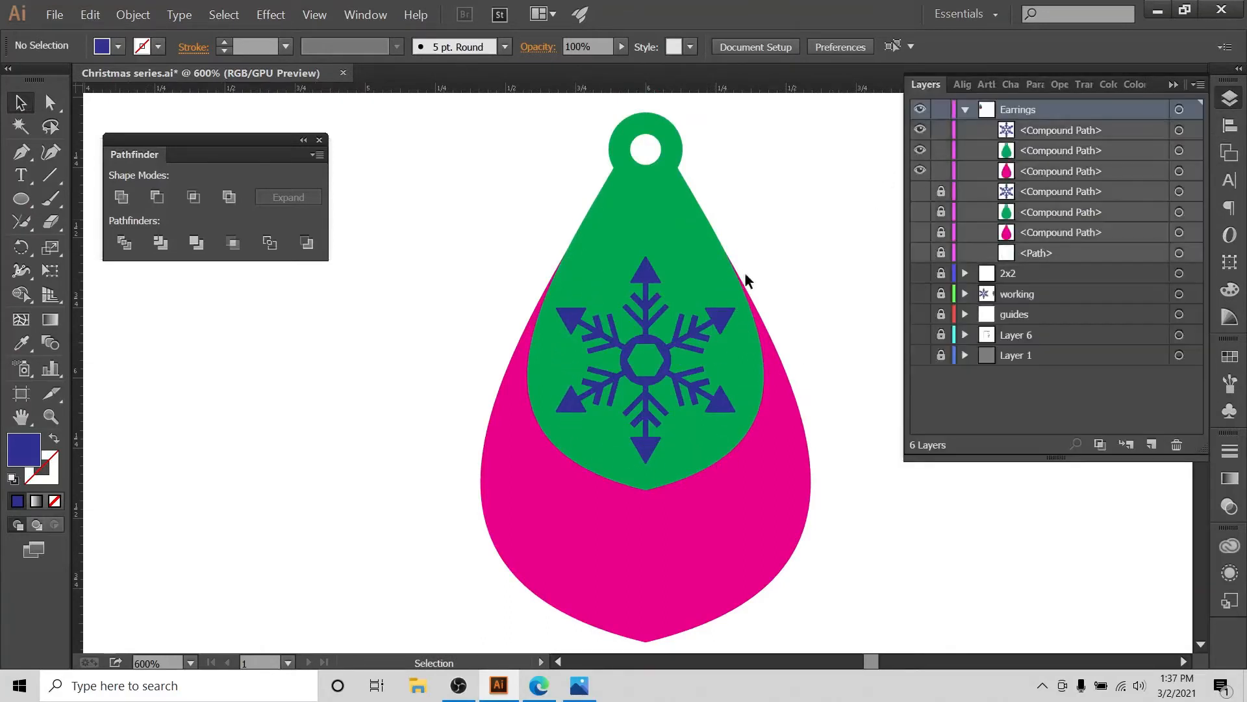
left_click(920, 172)
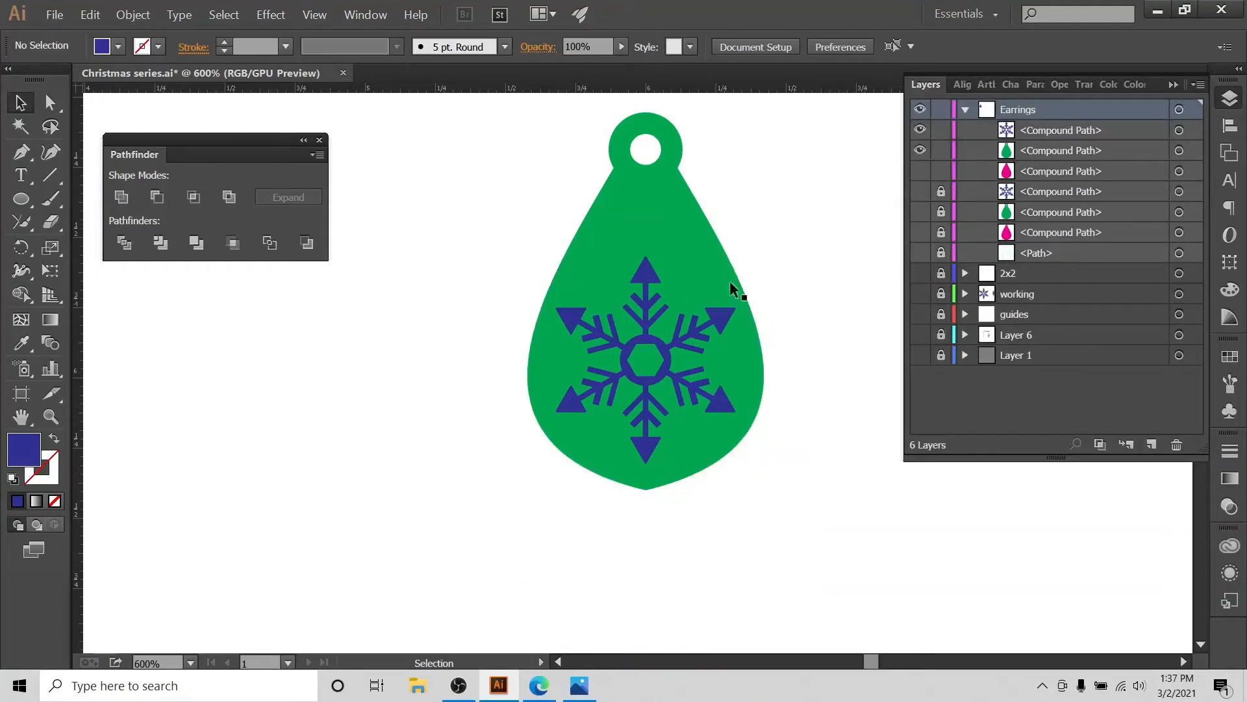
scroll(749, 156, "up", 1)
- Check the alignment of the snowflake with the green teardrop and their stacking order in the Earrings layer
left_click_drag(746, 133, 557, 524)
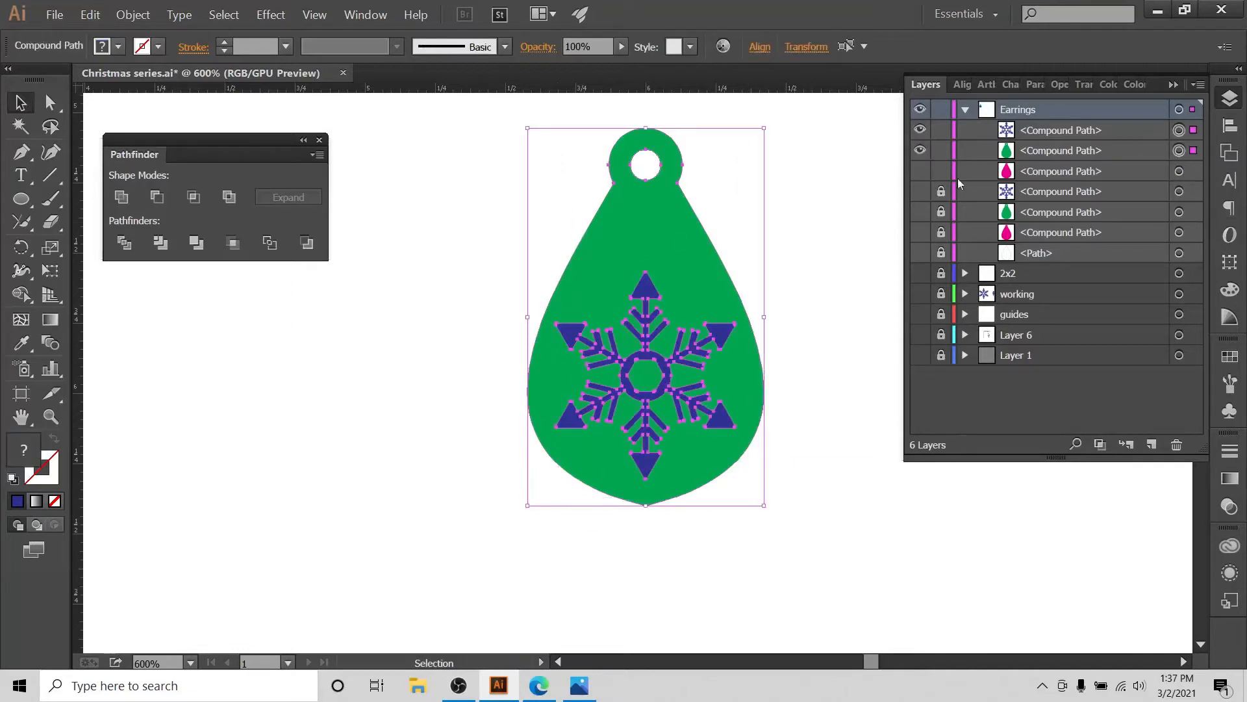
left_click_drag(805, 128, 536, 465)
left_click(1230, 126)
left_click(1183, 235)
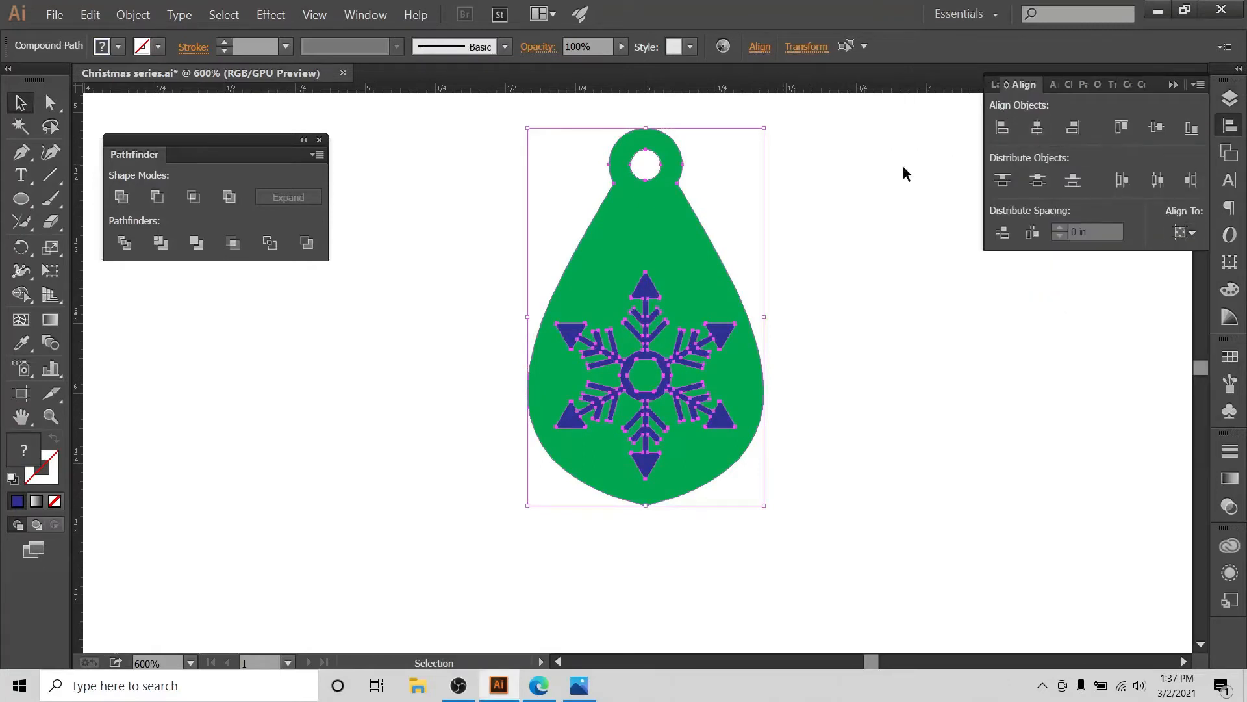
left_click(843, 202)
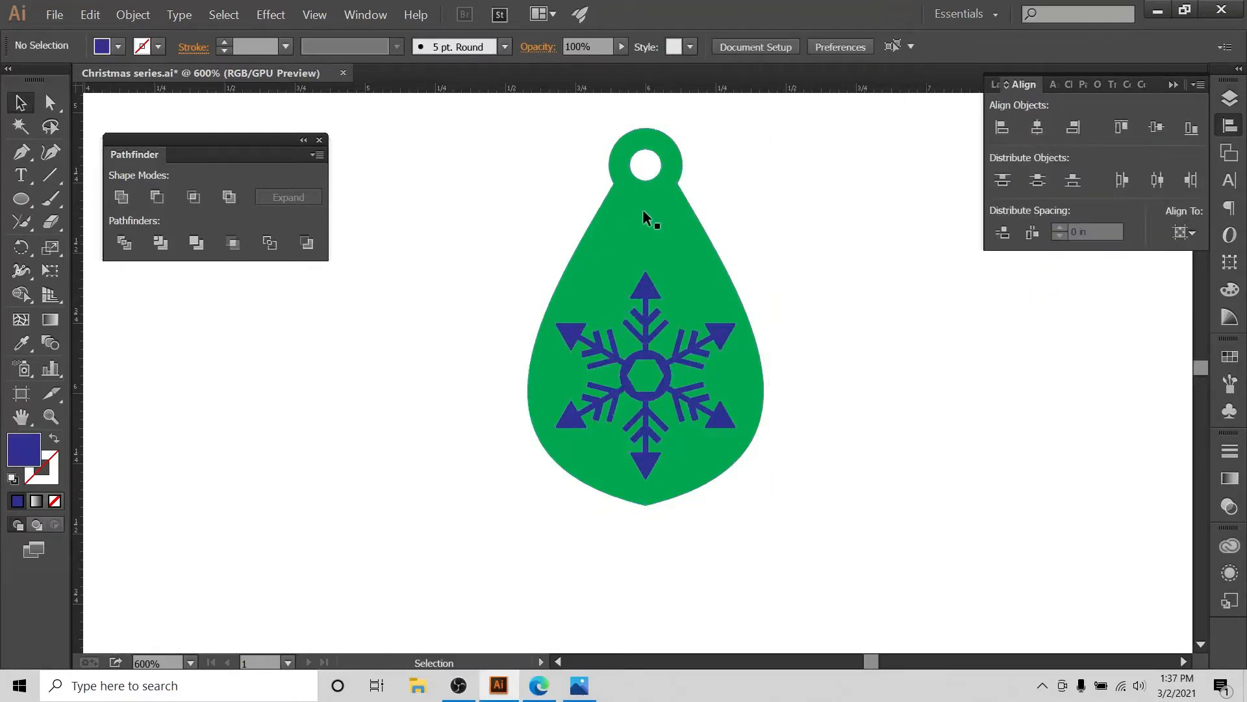
left_click(1234, 96)
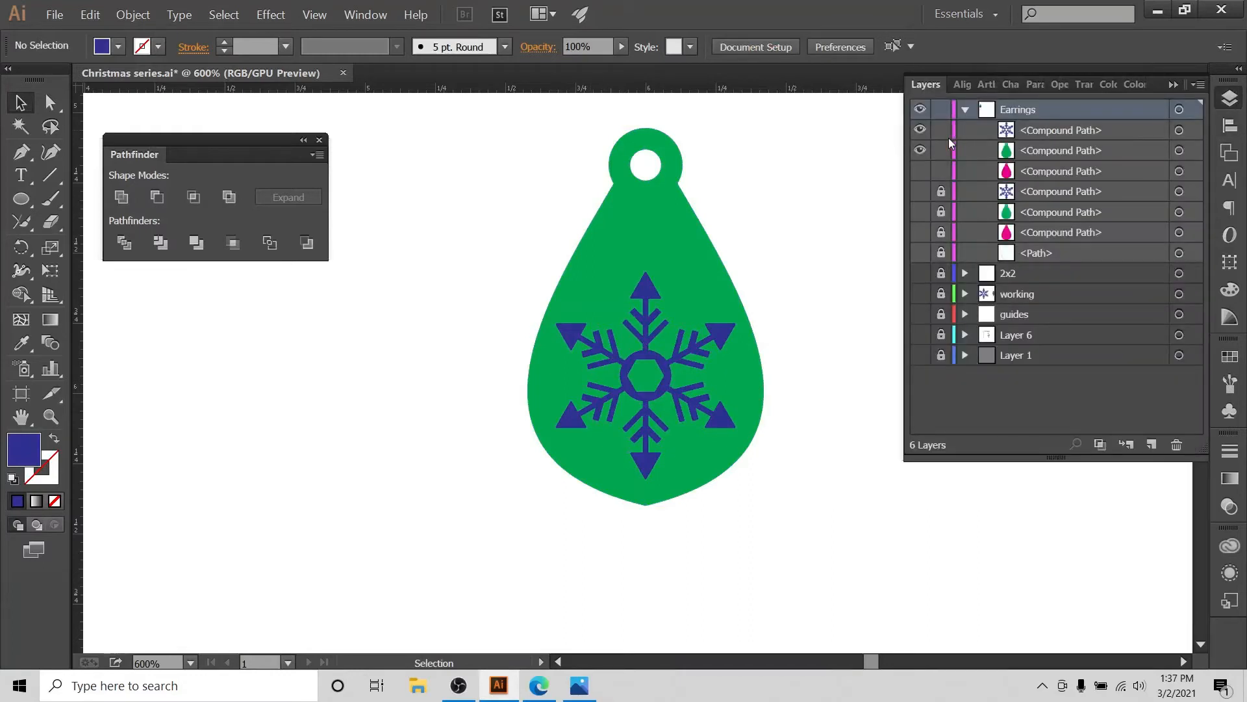
left_click(675, 192)
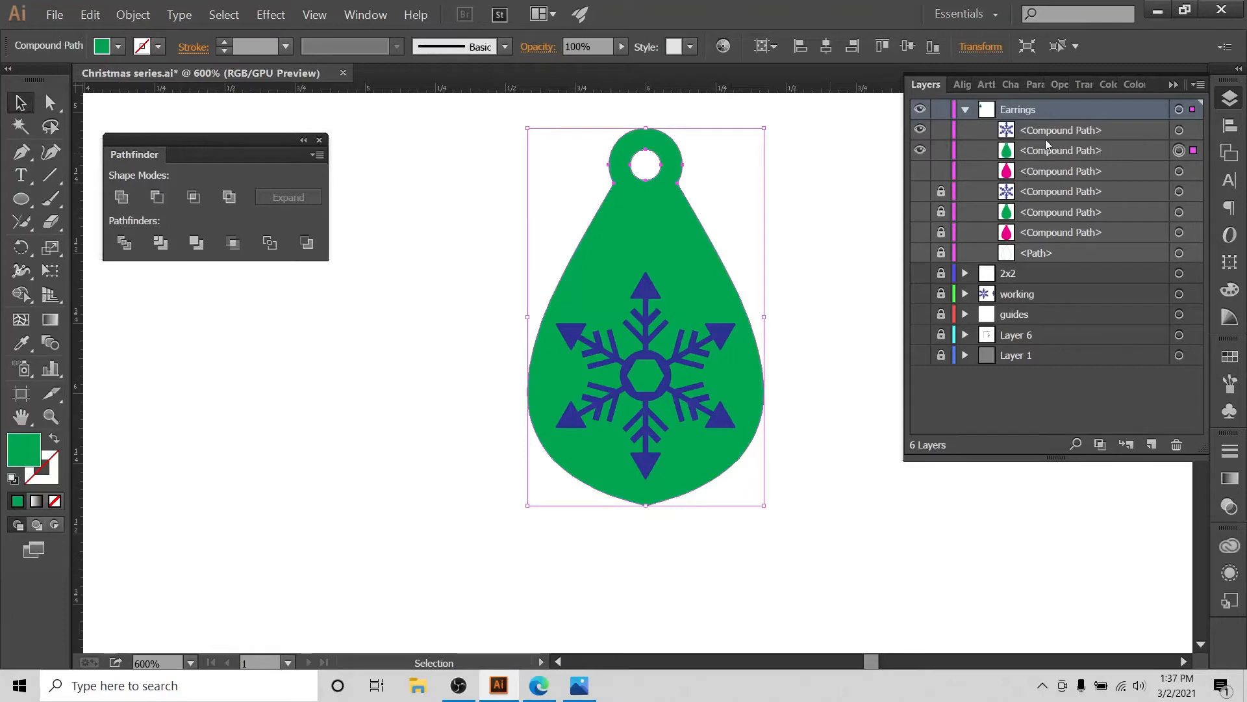
left_click(640, 290)
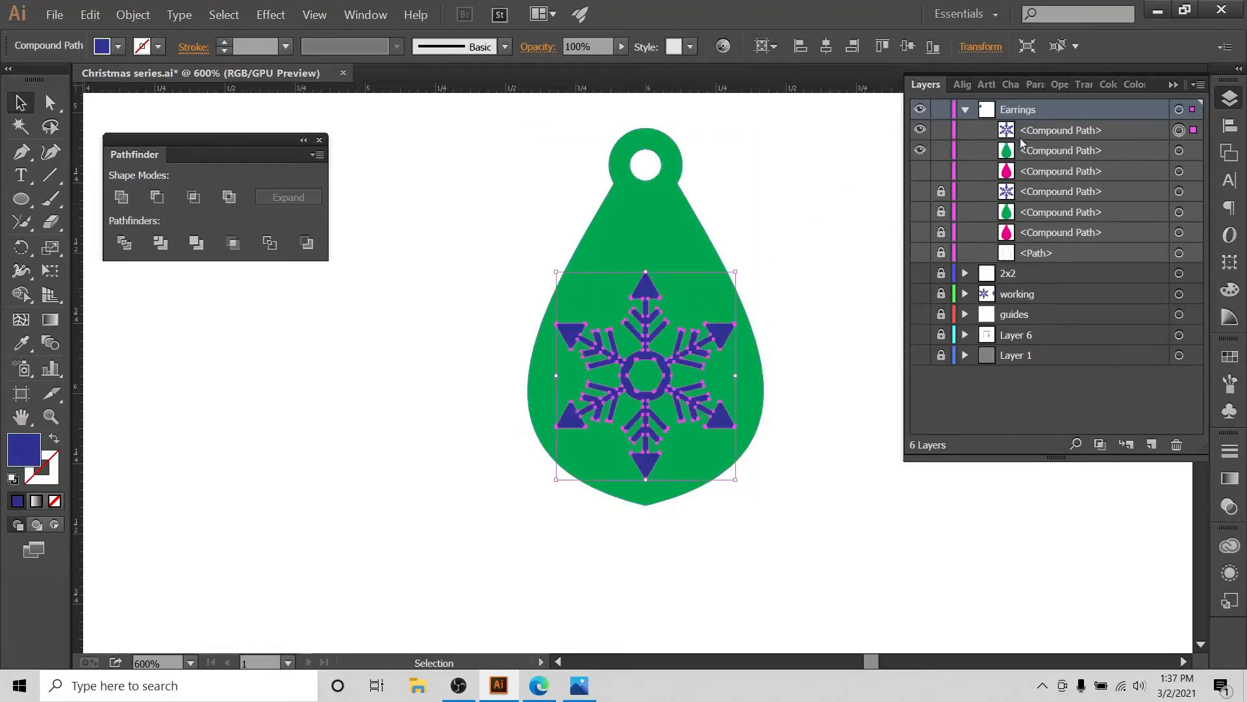
left_click(786, 268)
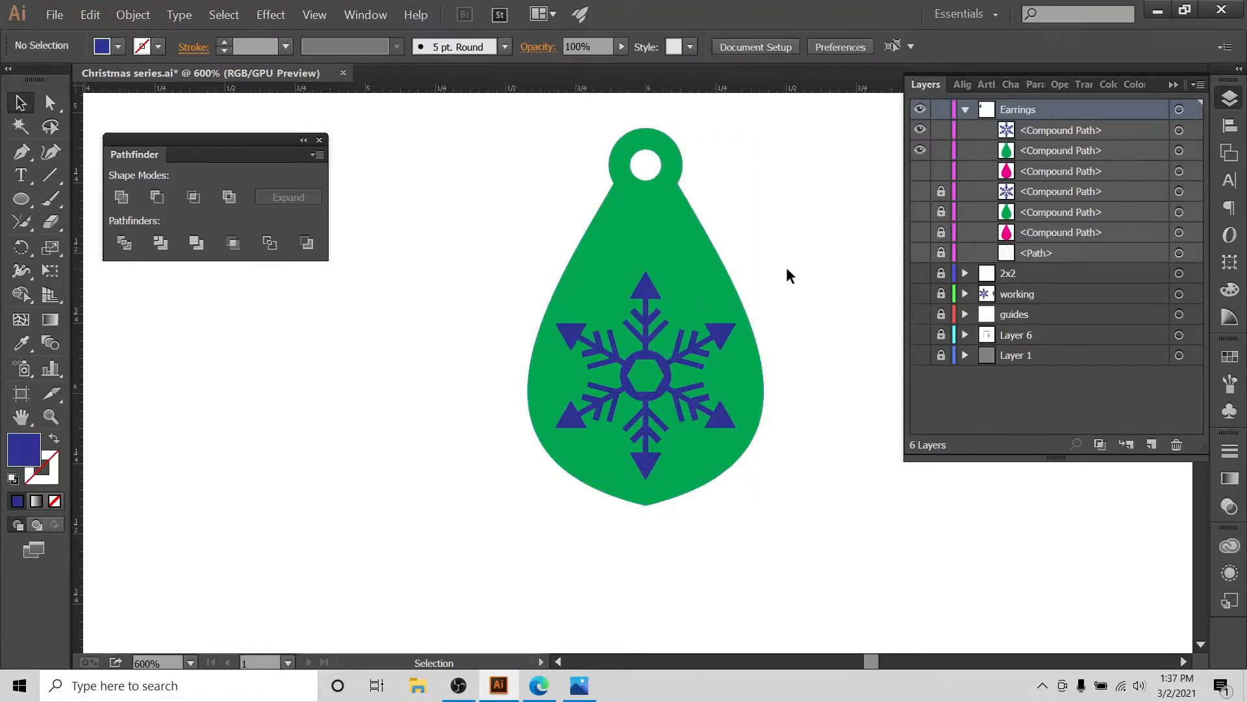
- Subtract the snowflake from the green teardrop with the Minus Front shape mode
left_click_drag(754, 121, 510, 486)
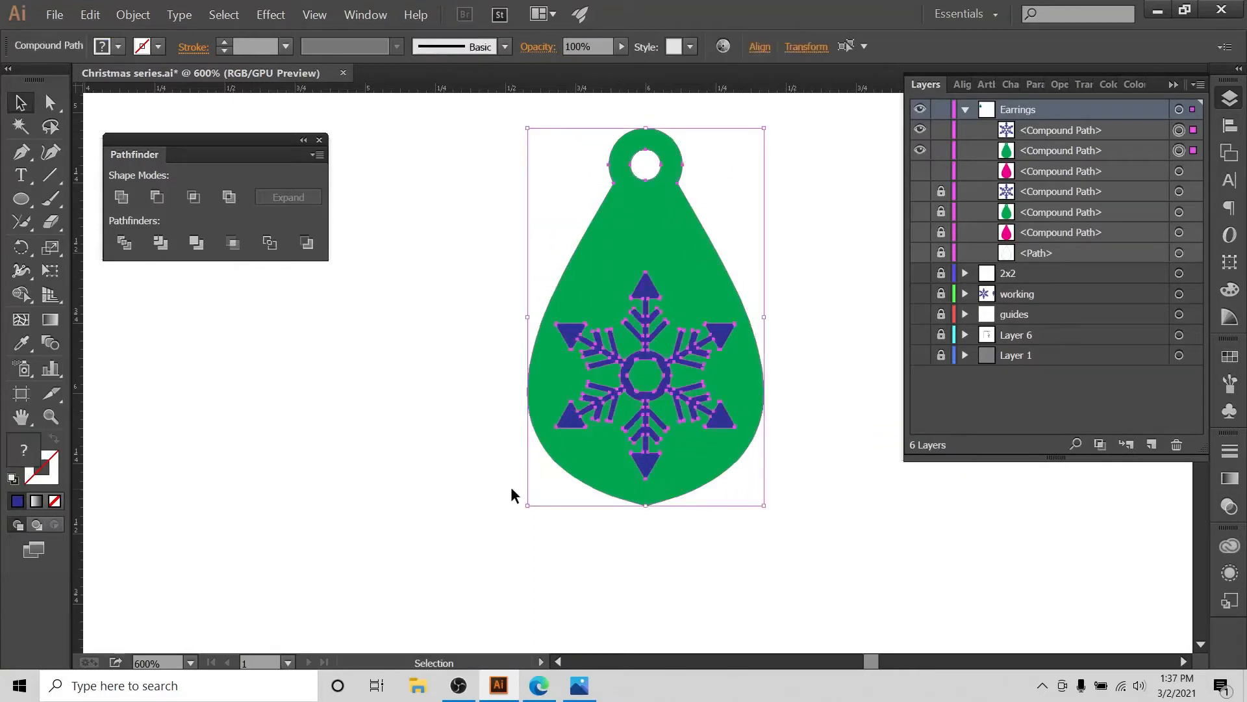
left_click(156, 198)
left_click(461, 354)
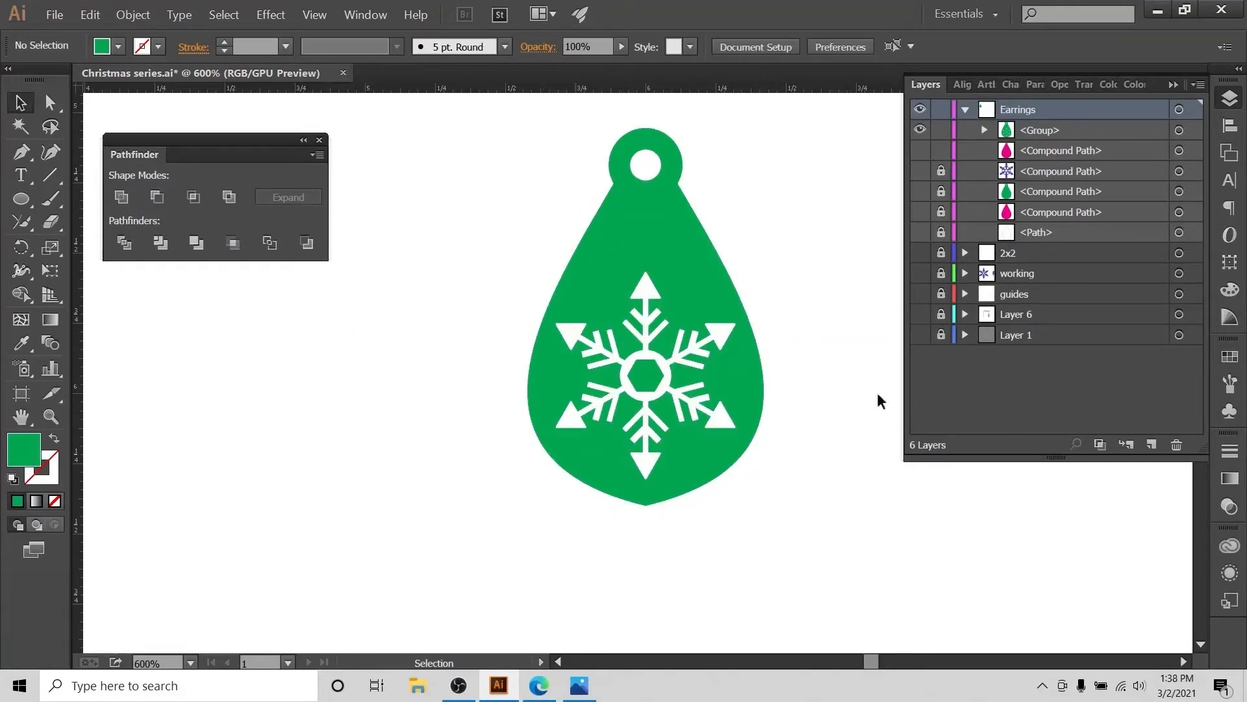
- Ungroup the cut-out teardrop and delete the loose green hexagon at the snowflake's center
left_click(648, 375)
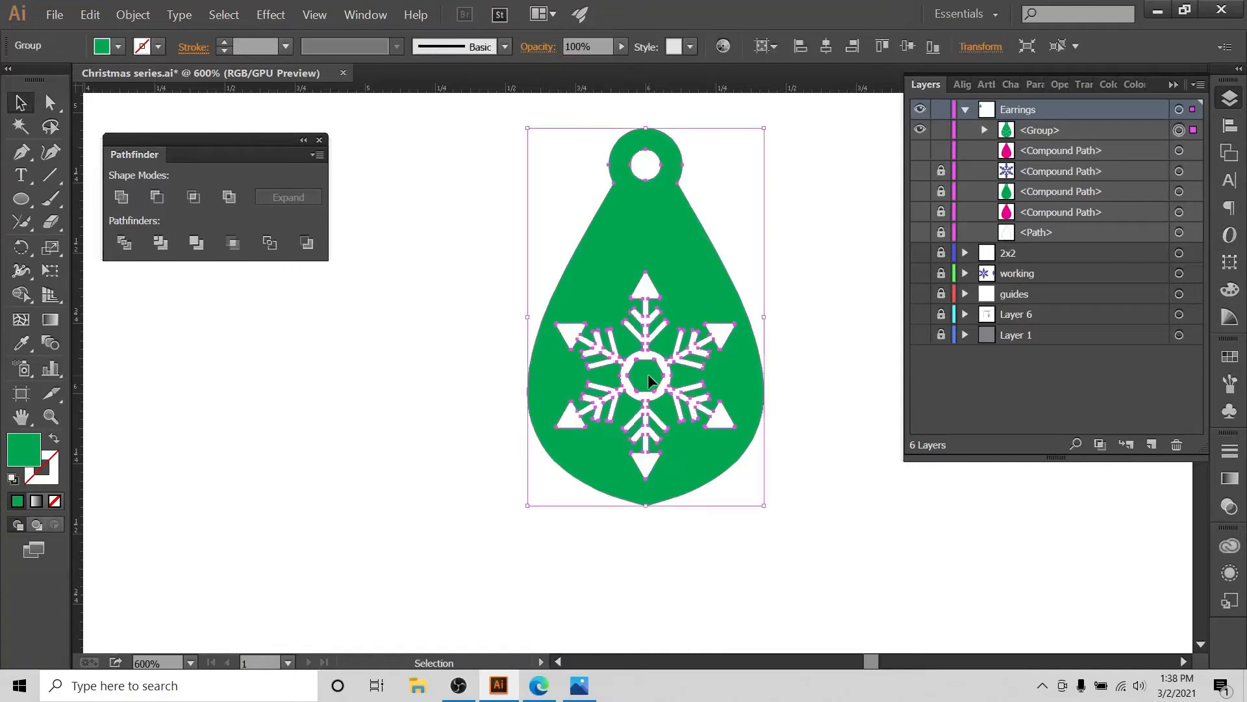
right_click(651, 376)
left_click(695, 458)
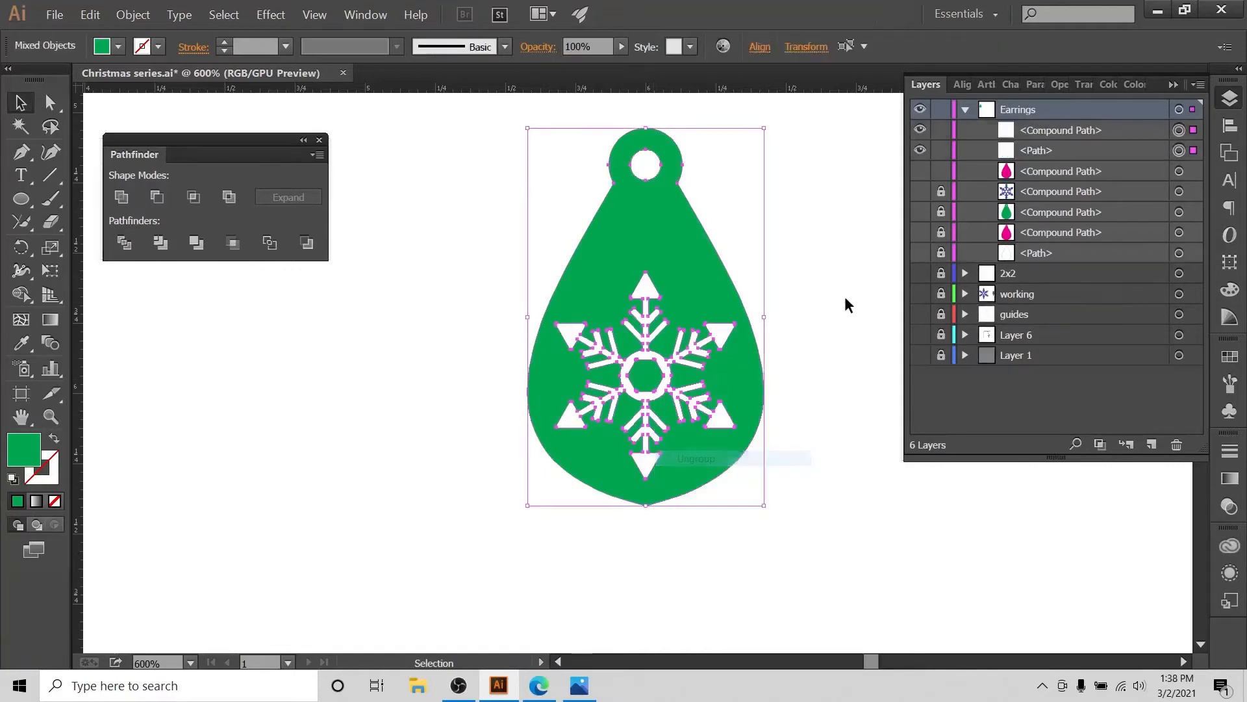
left_click(845, 297)
left_click(657, 375)
key("Delete")
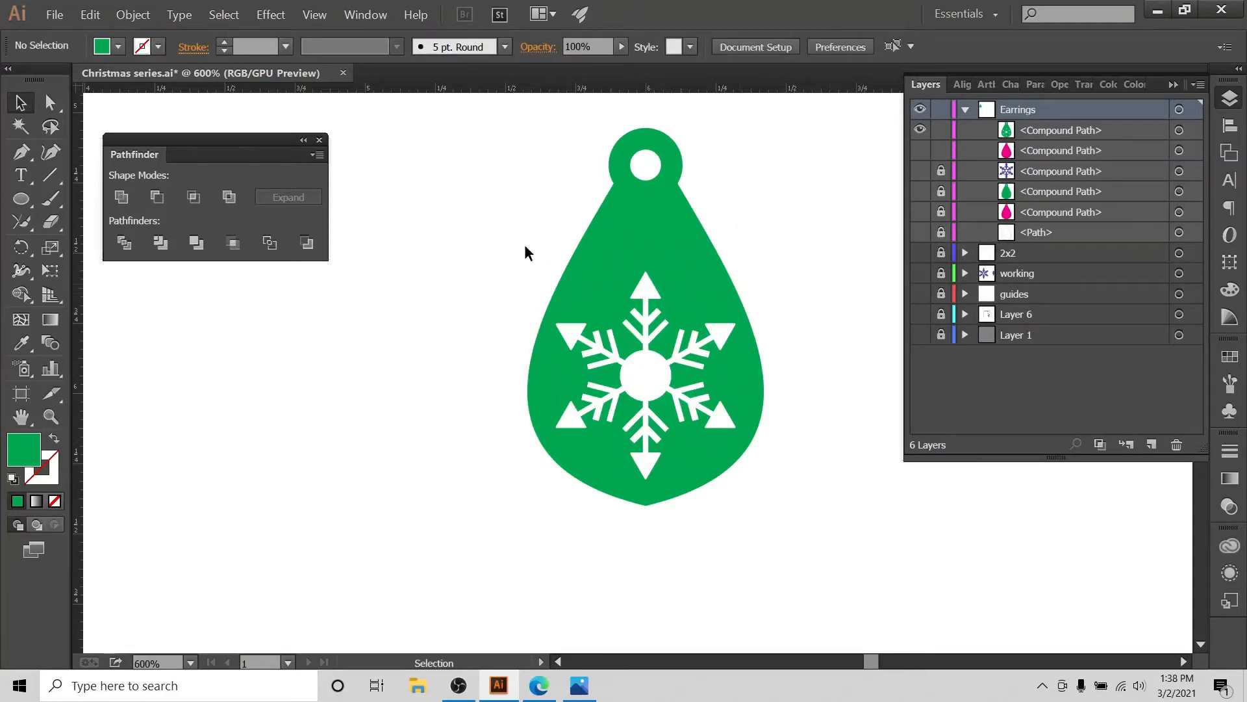
- Unhide the magenta teardrop behind the snowflake cut-out and change its fill to red
left_click_drag(537, 122, 791, 569)
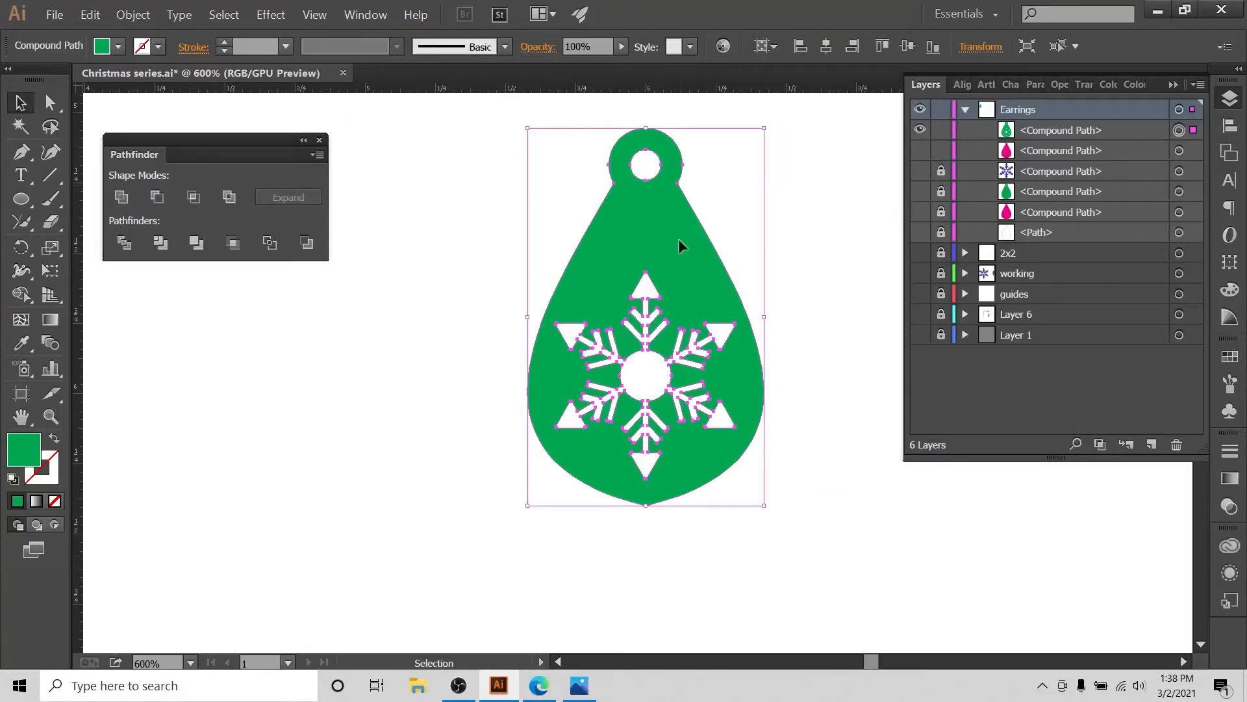
left_click(920, 150)
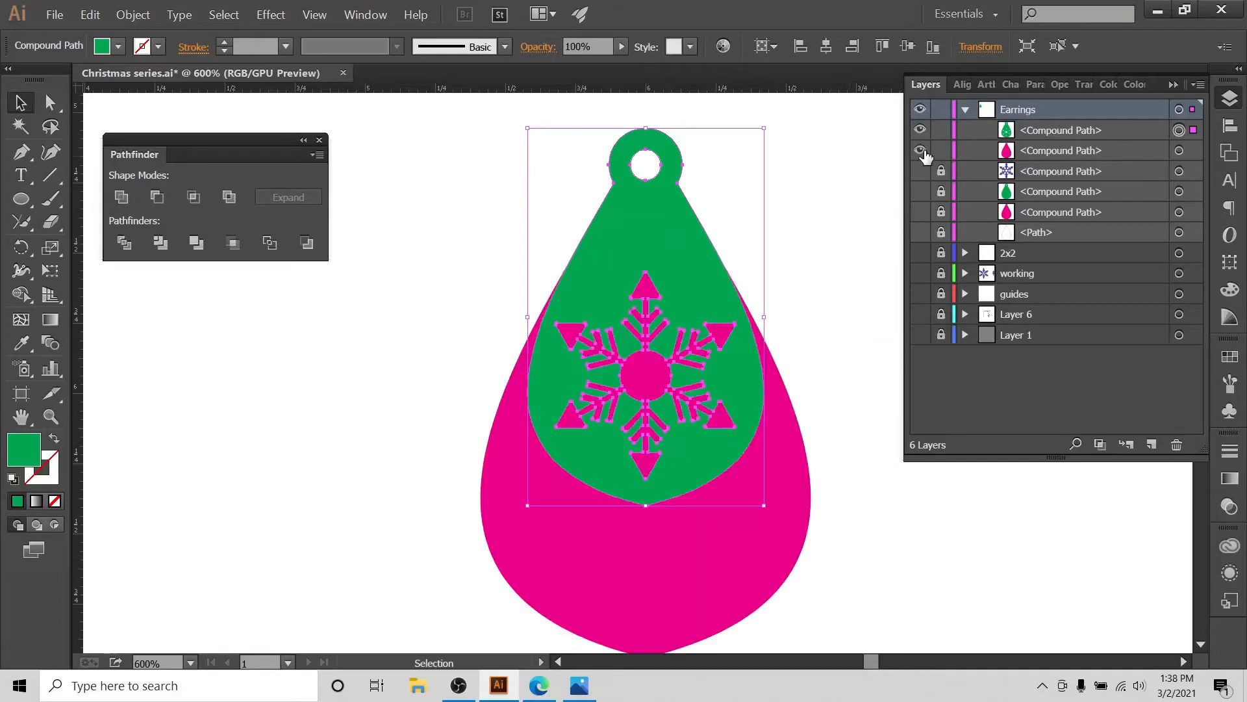
left_click(839, 208)
left_click(667, 531)
left_click(118, 46)
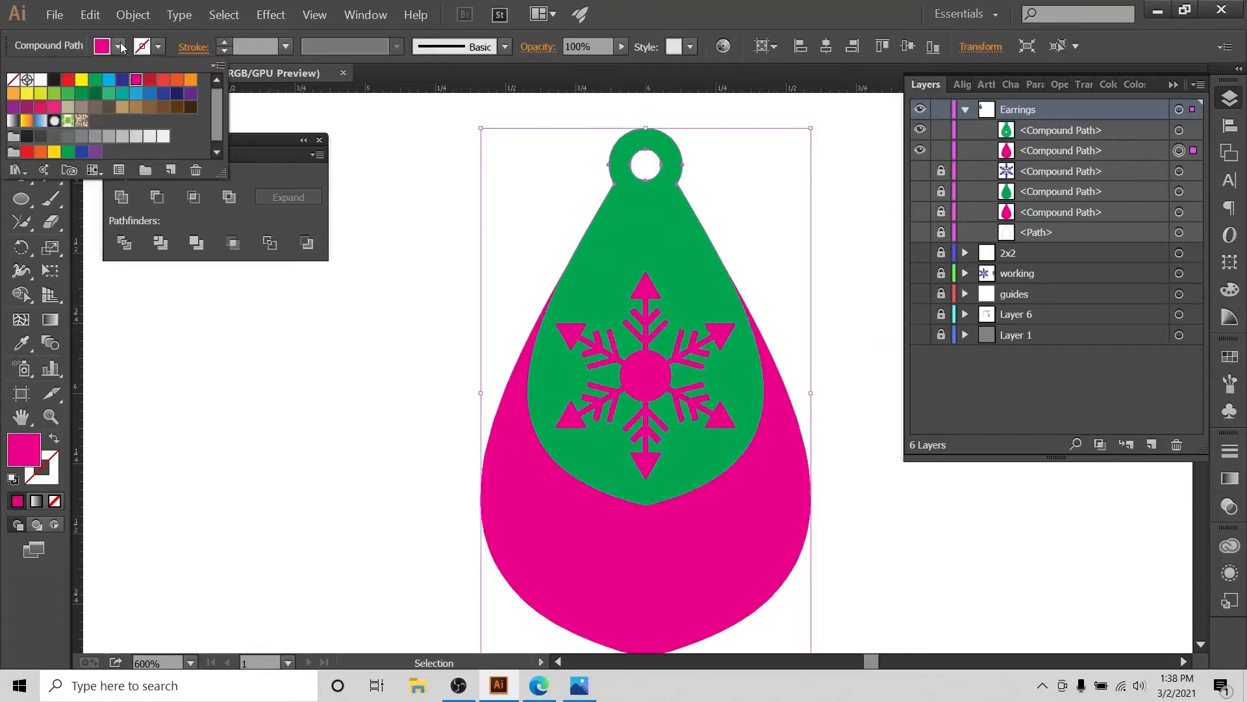
left_click(67, 79)
left_click(447, 268)
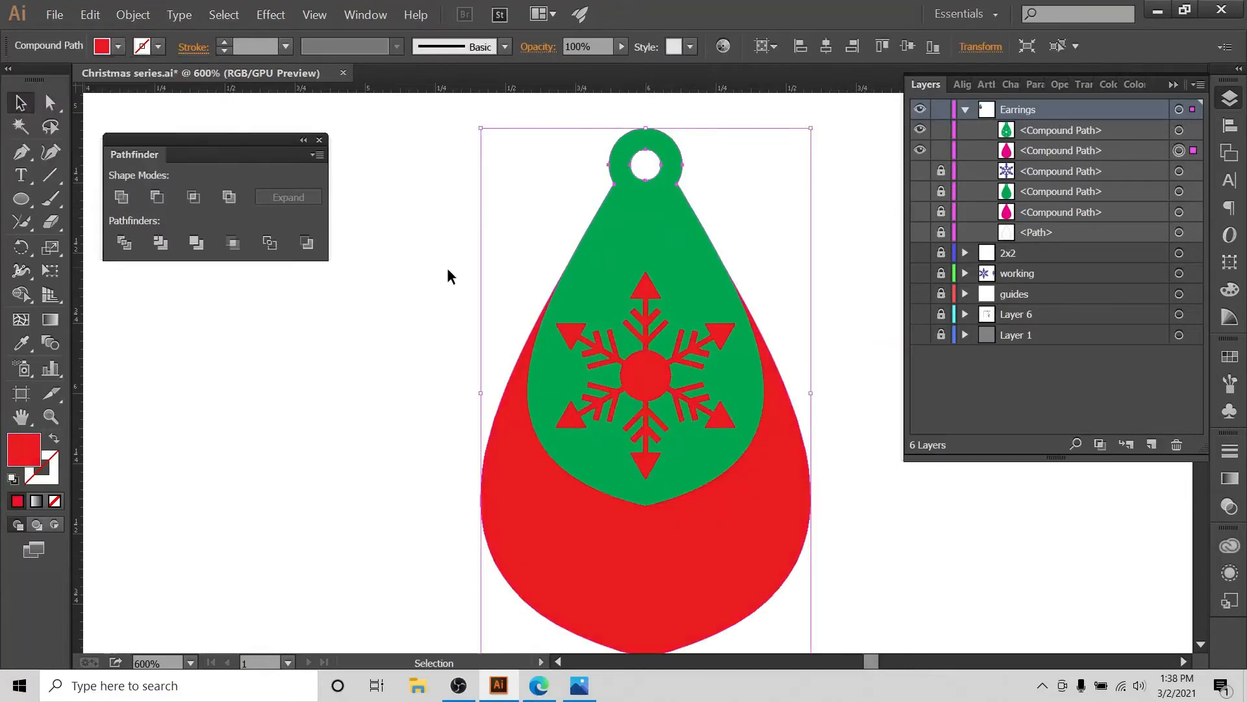
left_click(455, 287)
key("ctrl+minus")
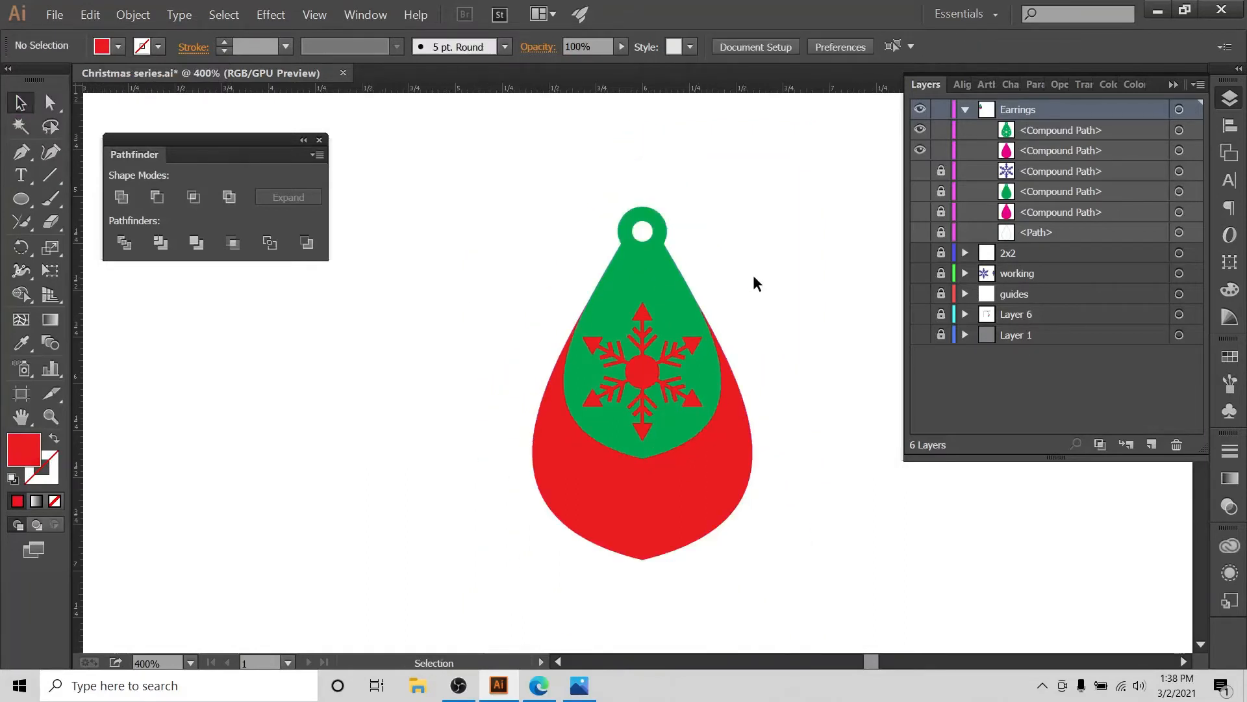
scroll(767, 273, "down", 1)
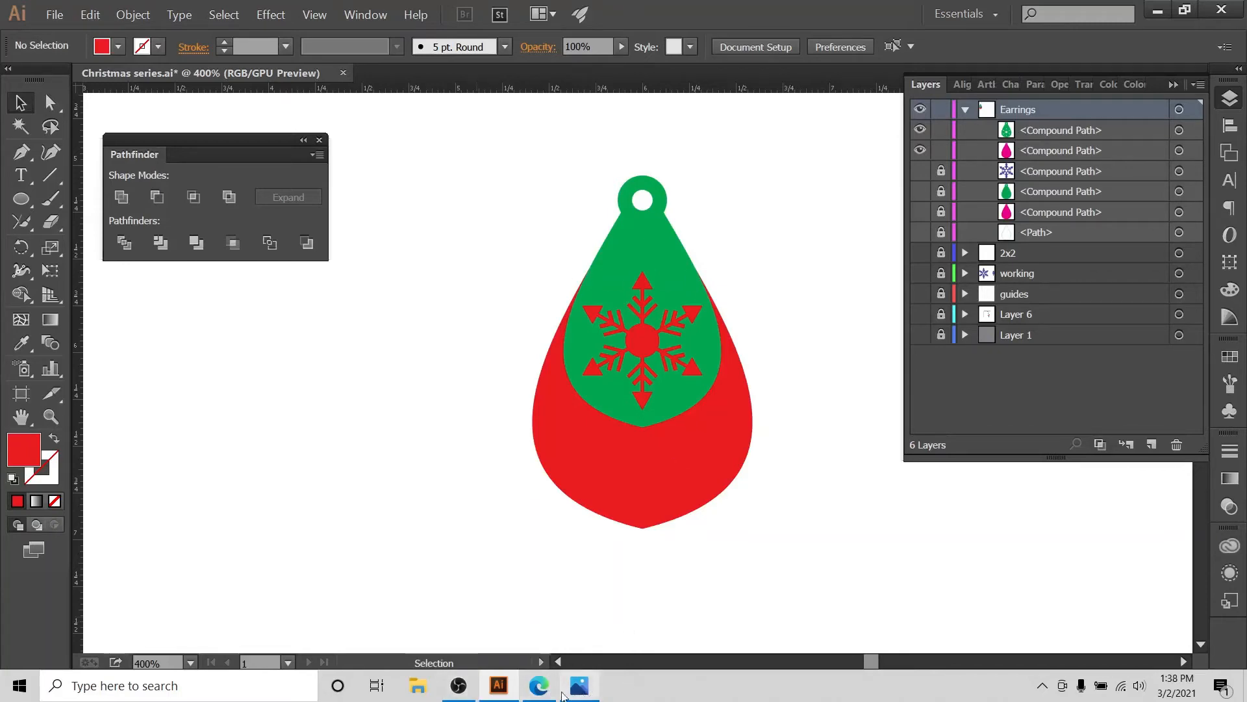
- Switch to the browser and examine the stacked Christmas earring reference images on the Design Bundles page
left_click(542, 690)
scroll(115, 348, "up", 1)
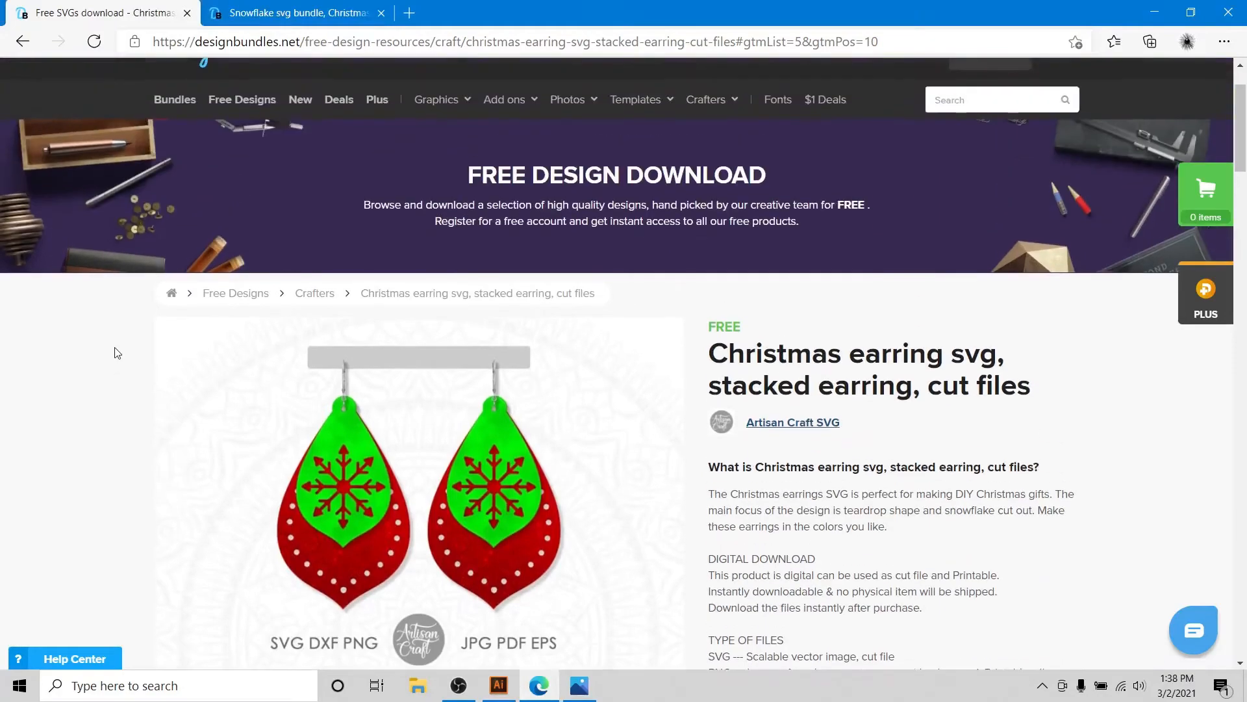
scroll(117, 362, "down", 1)
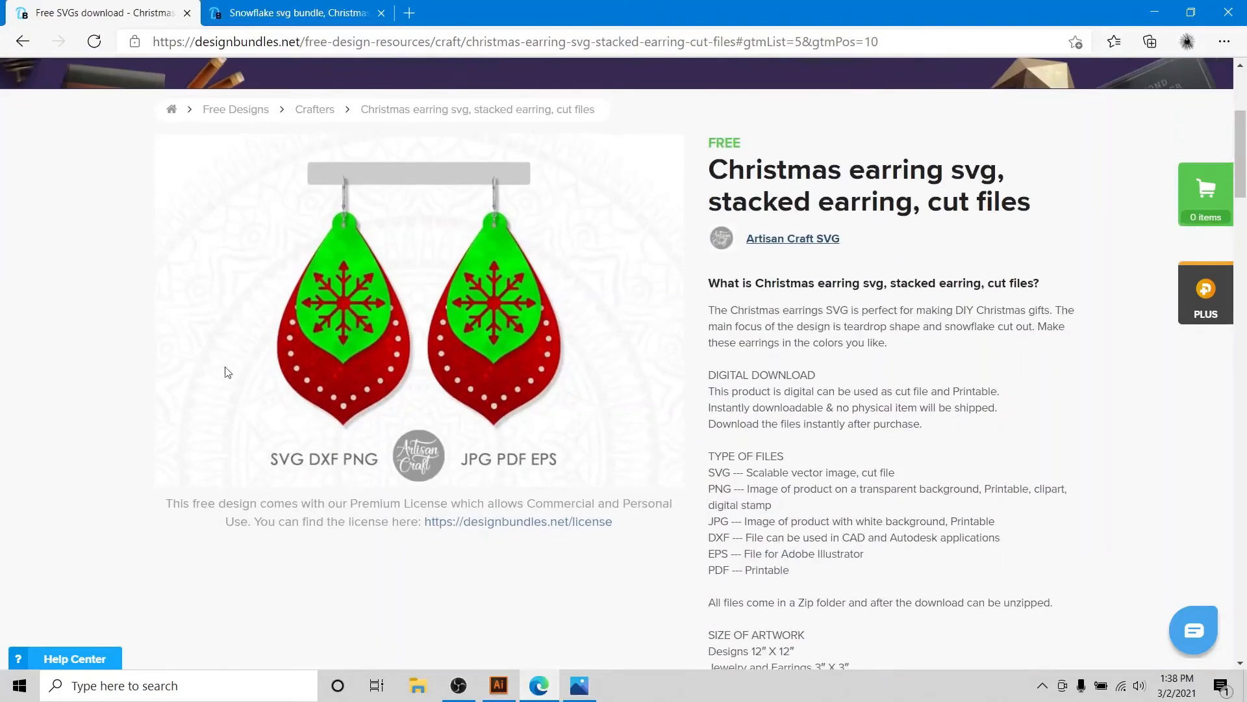
scroll(264, 370, "down", 20)
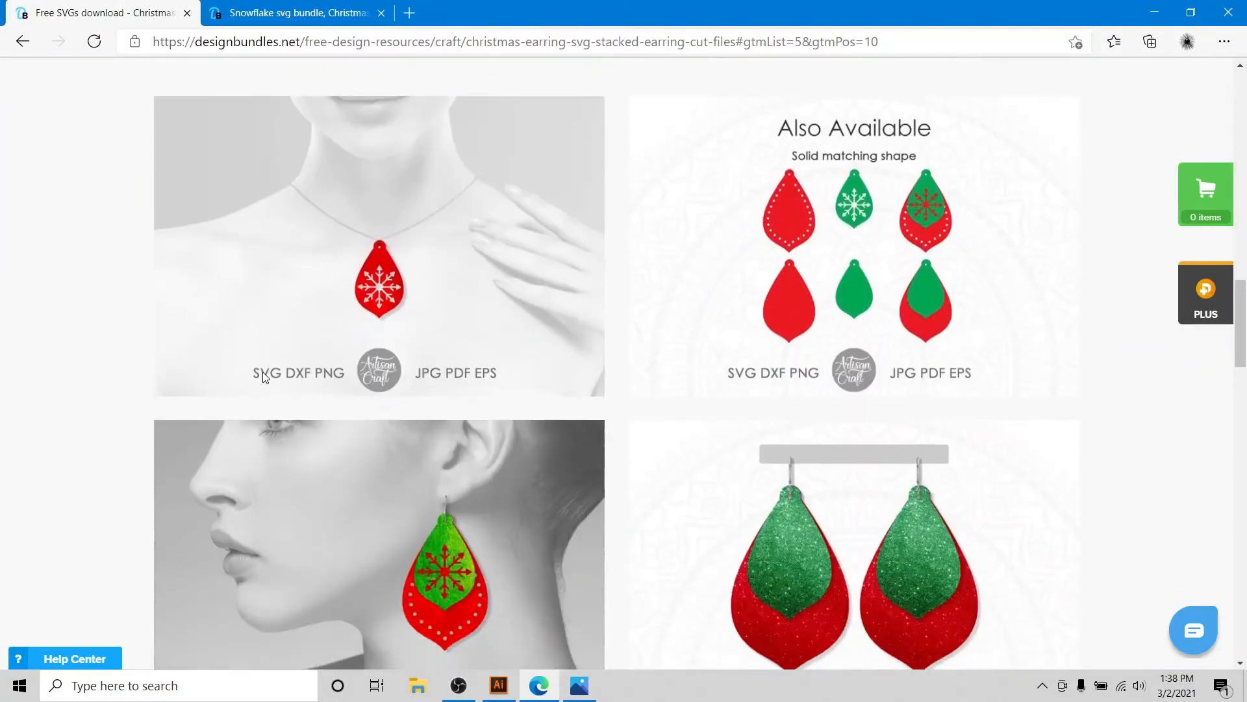
scroll(262, 374, "down", 5)
scroll(29, 398, "up", 20)
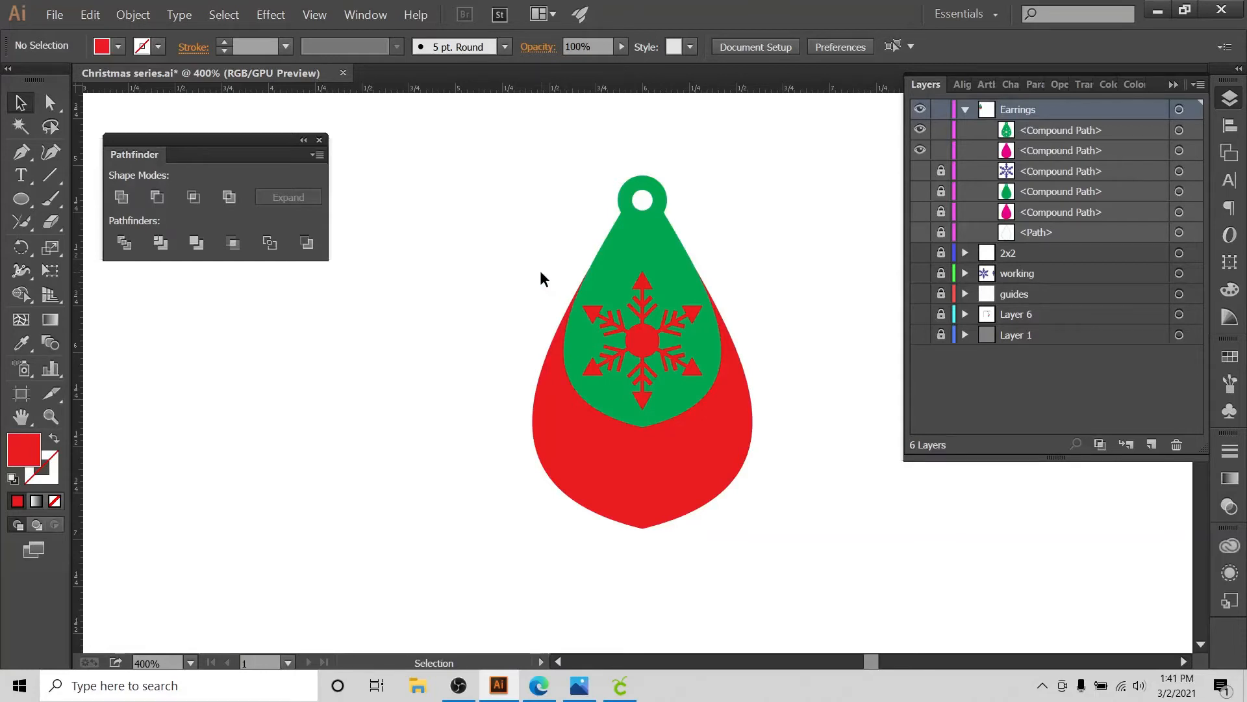
- Start a new blank project in Cricut Design Space and return to Illustrator
left_click(629, 692)
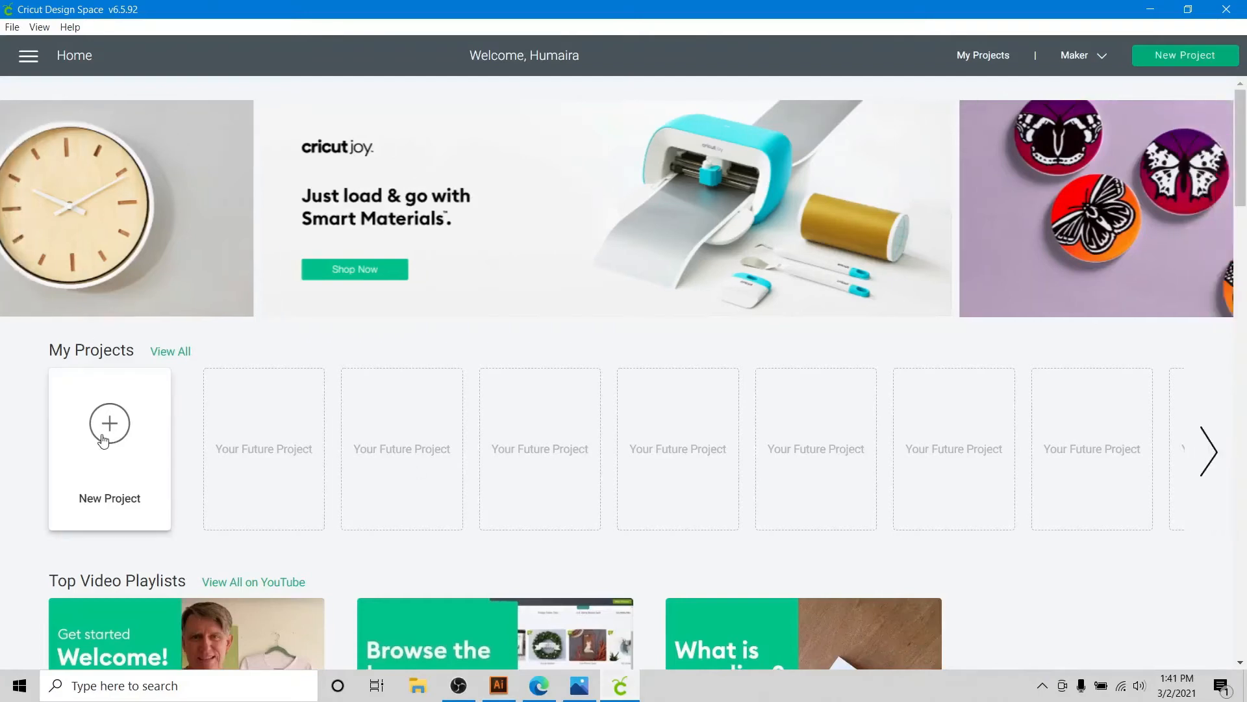
left_click(104, 440)
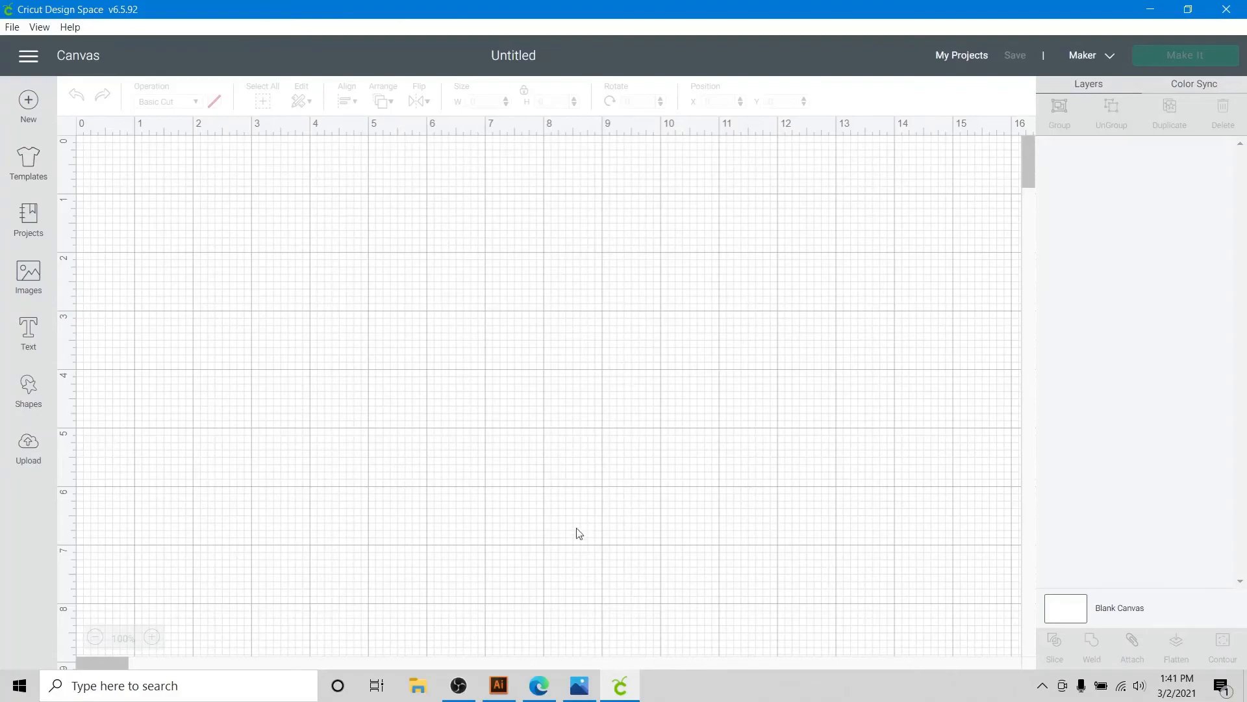
left_click(509, 692)
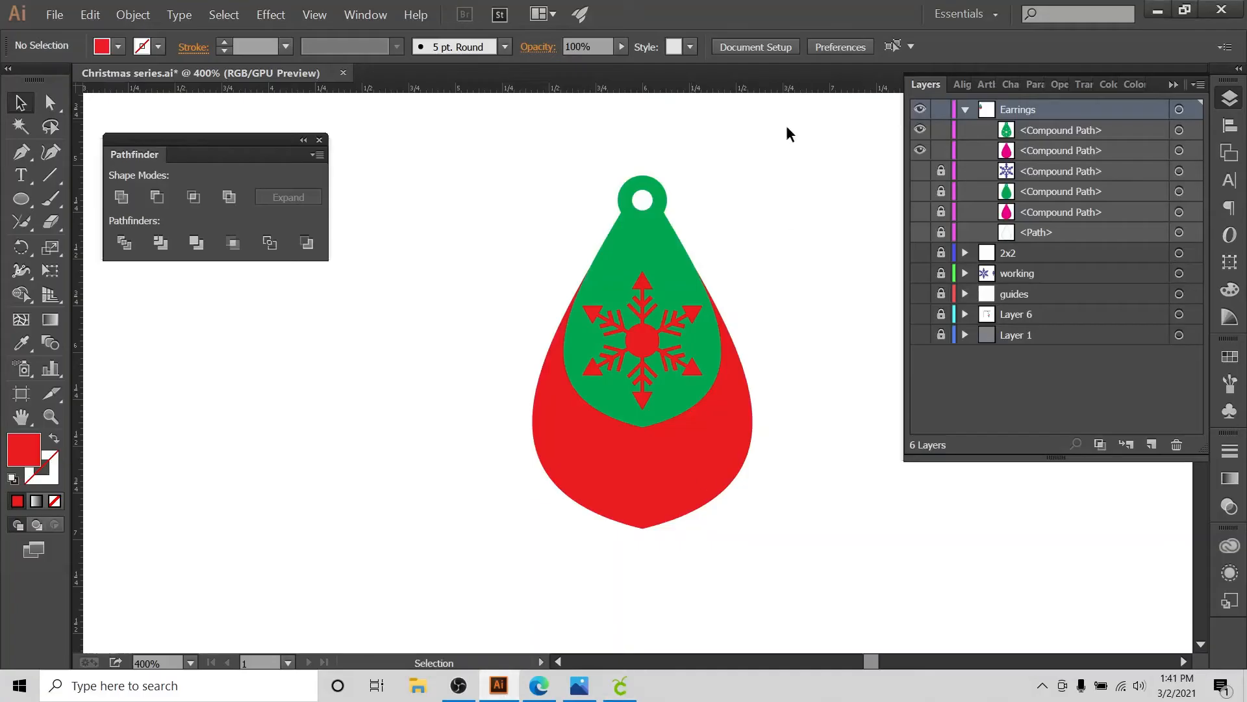
key("ctrl+minus")
key("ctrl+minus")
key("ctrl+minus")
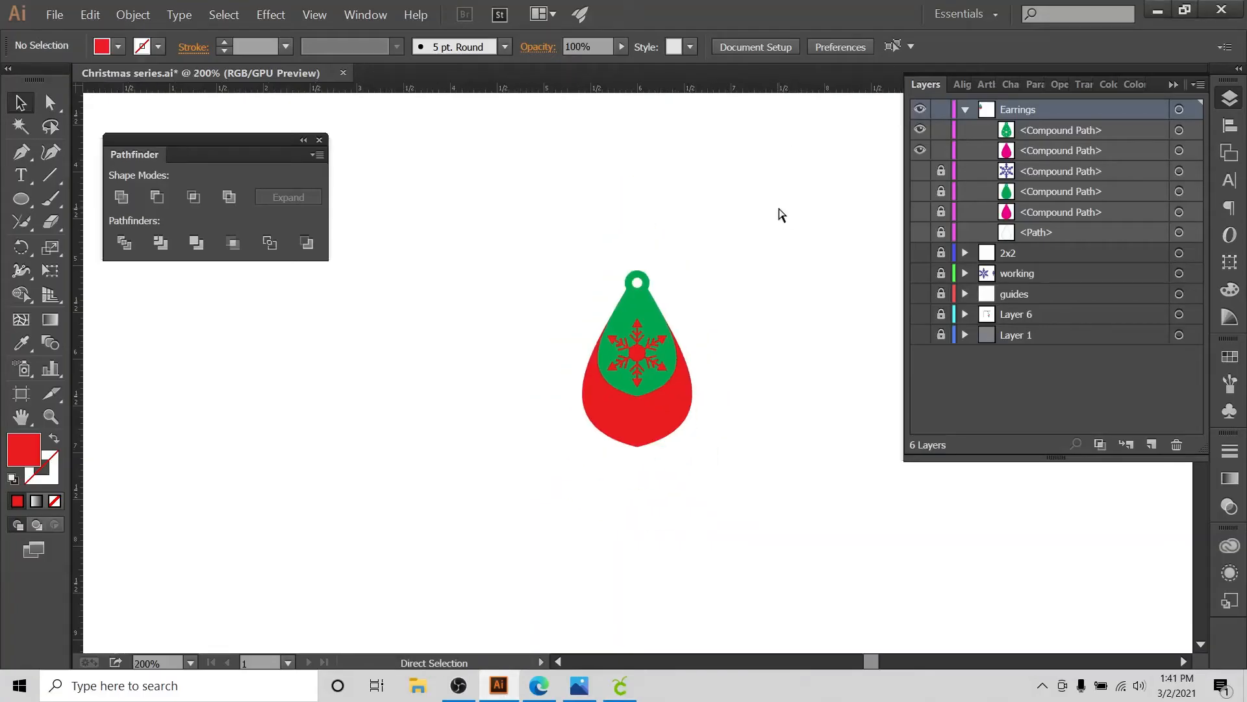
key("ctrl+plus")
key("ctrl+plus")
left_click_drag(783, 208, 762, 215)
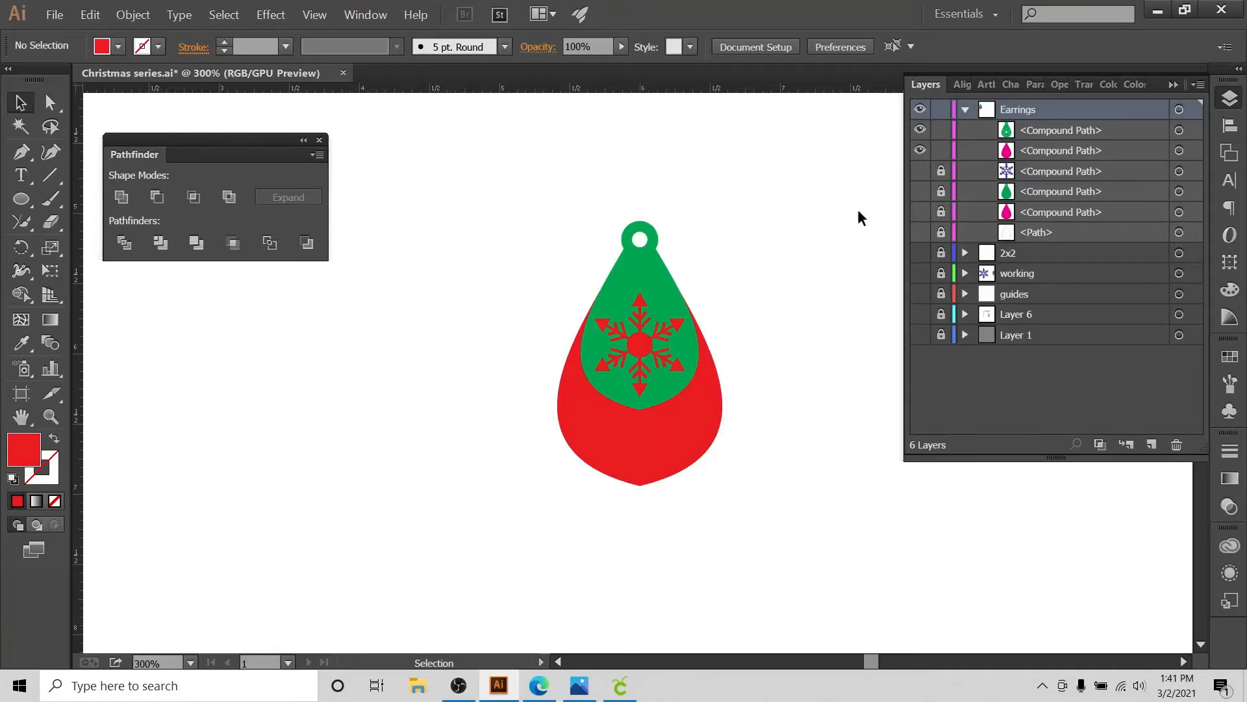
- Create a new document 3 in wide and 3 in high, and show its rulers
left_click(50, 16)
left_click(56, 34)
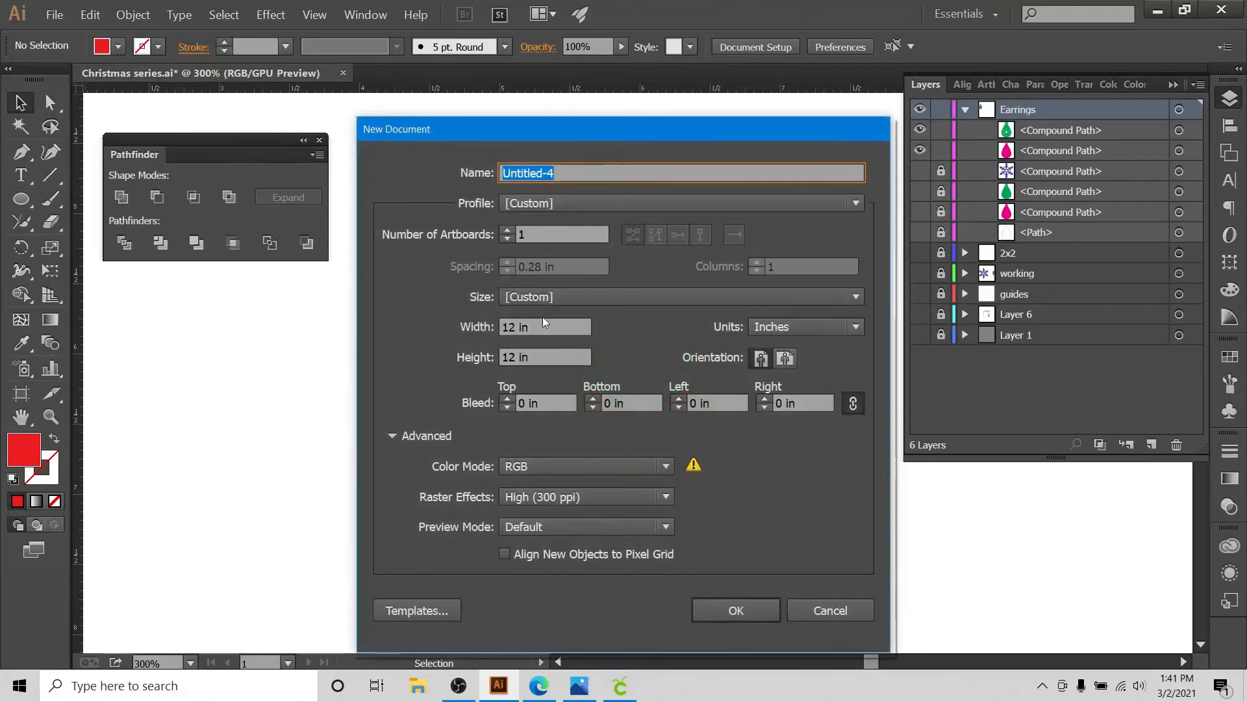
left_click_drag(548, 337, 440, 342)
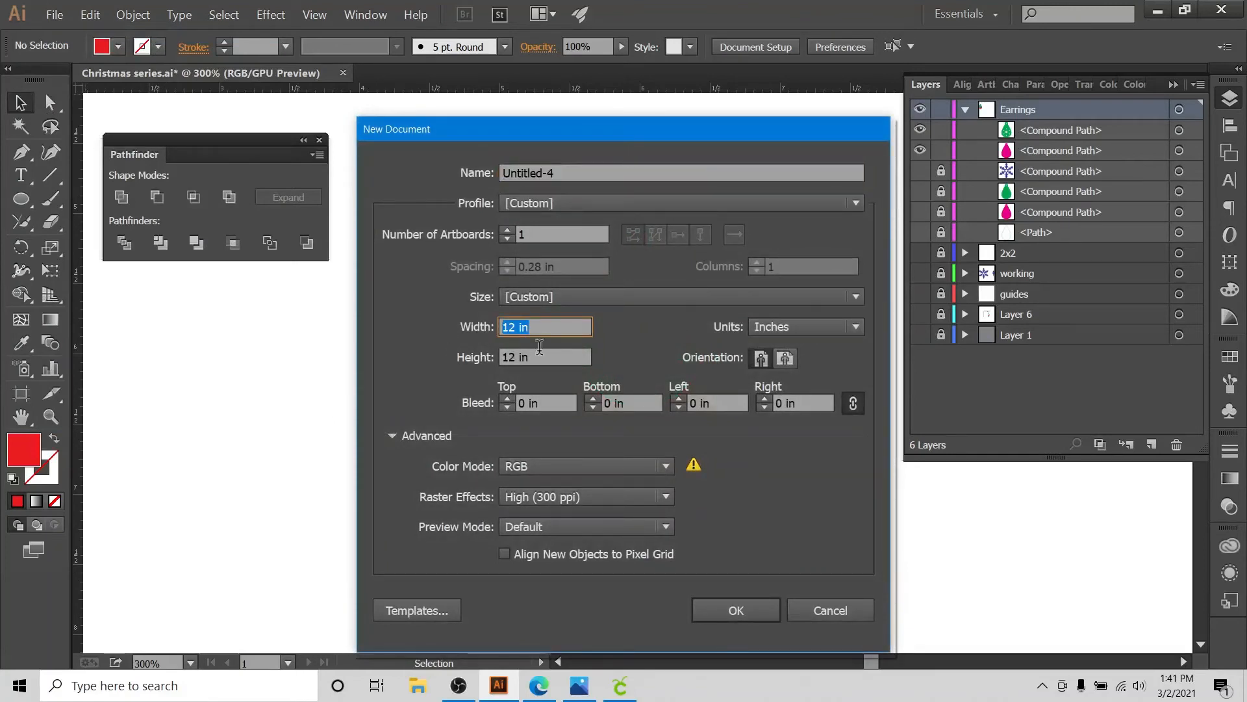
type("3")
left_click_drag(534, 357, 446, 370)
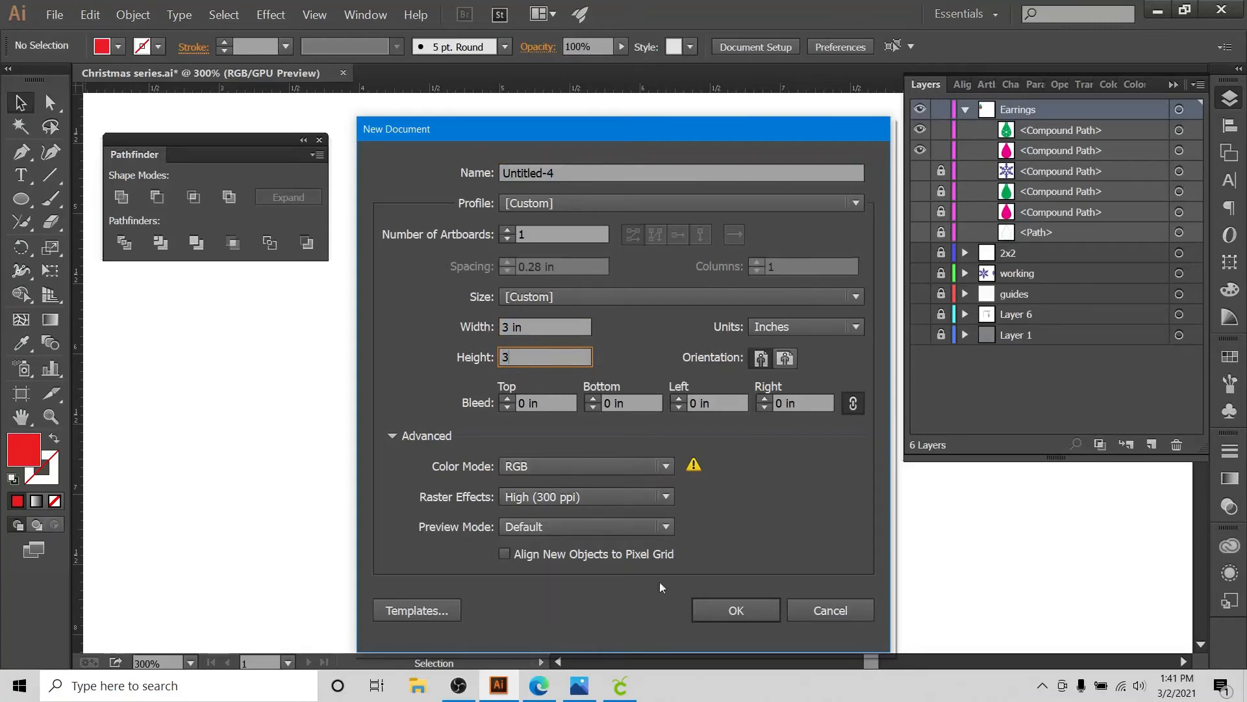
left_click(730, 608)
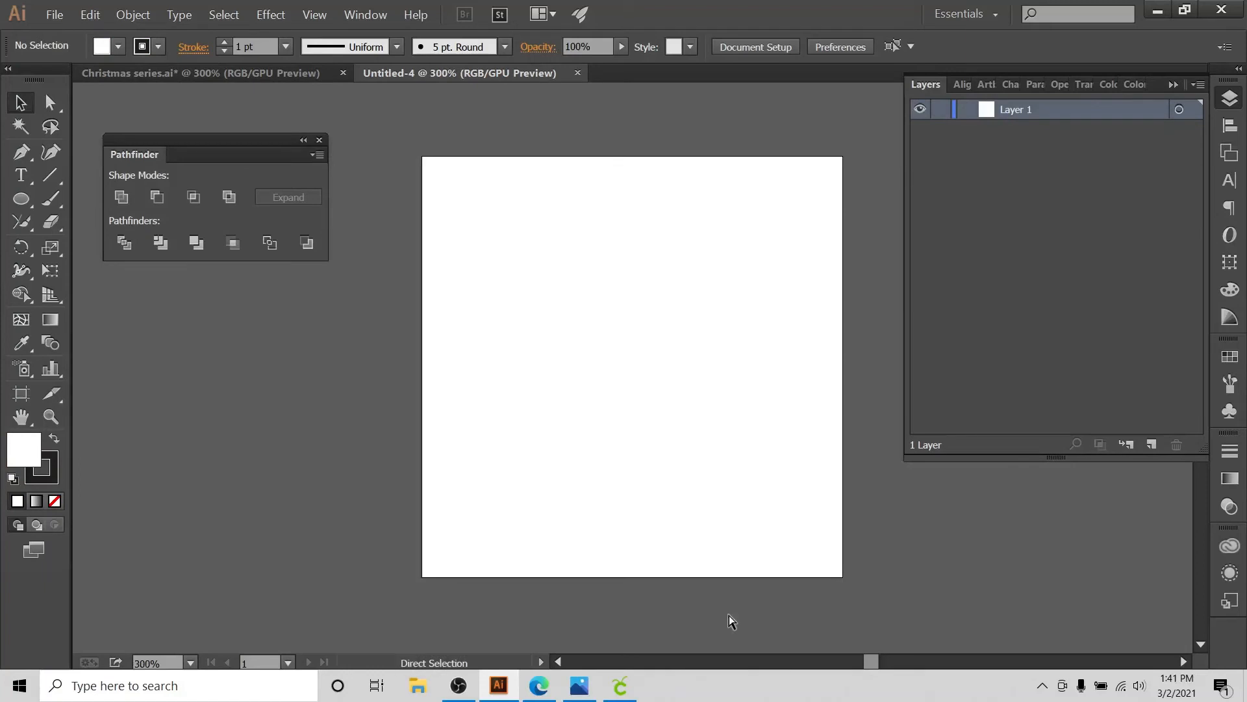
key("ctrl+r")
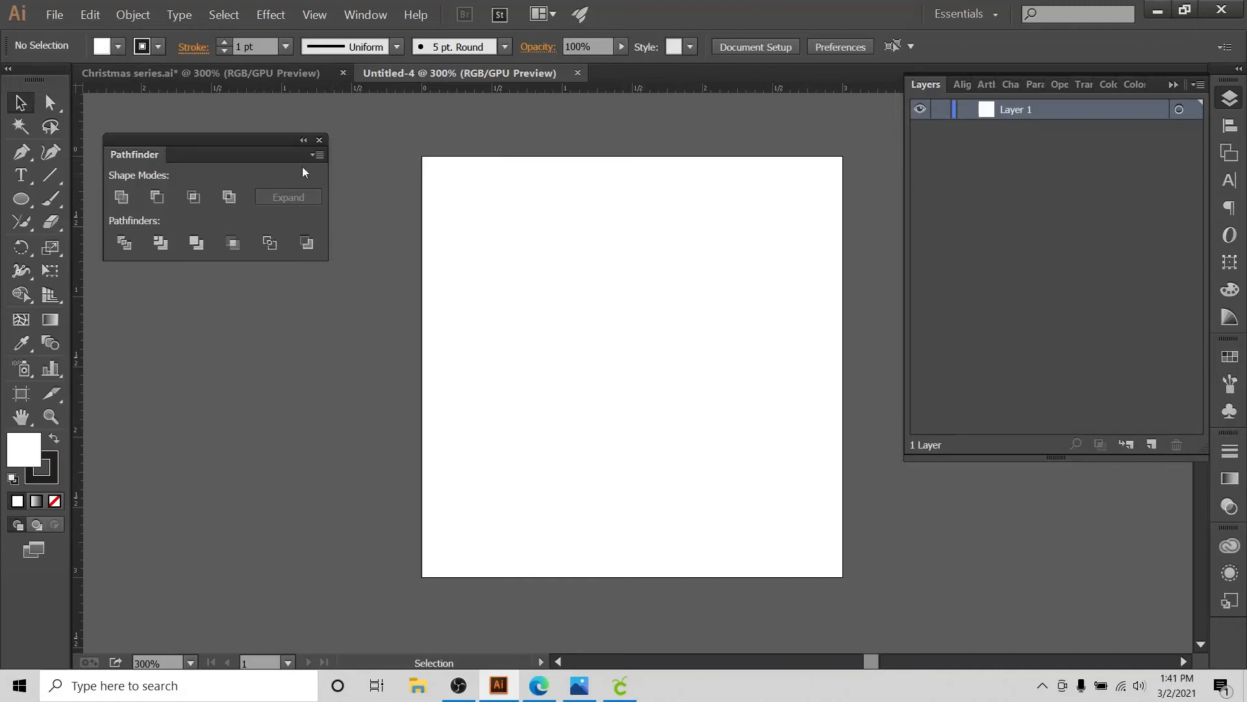
- Copy the green snowflake cut-out teardrop from Christmas series.ai and paste it into the new document
left_click(256, 73)
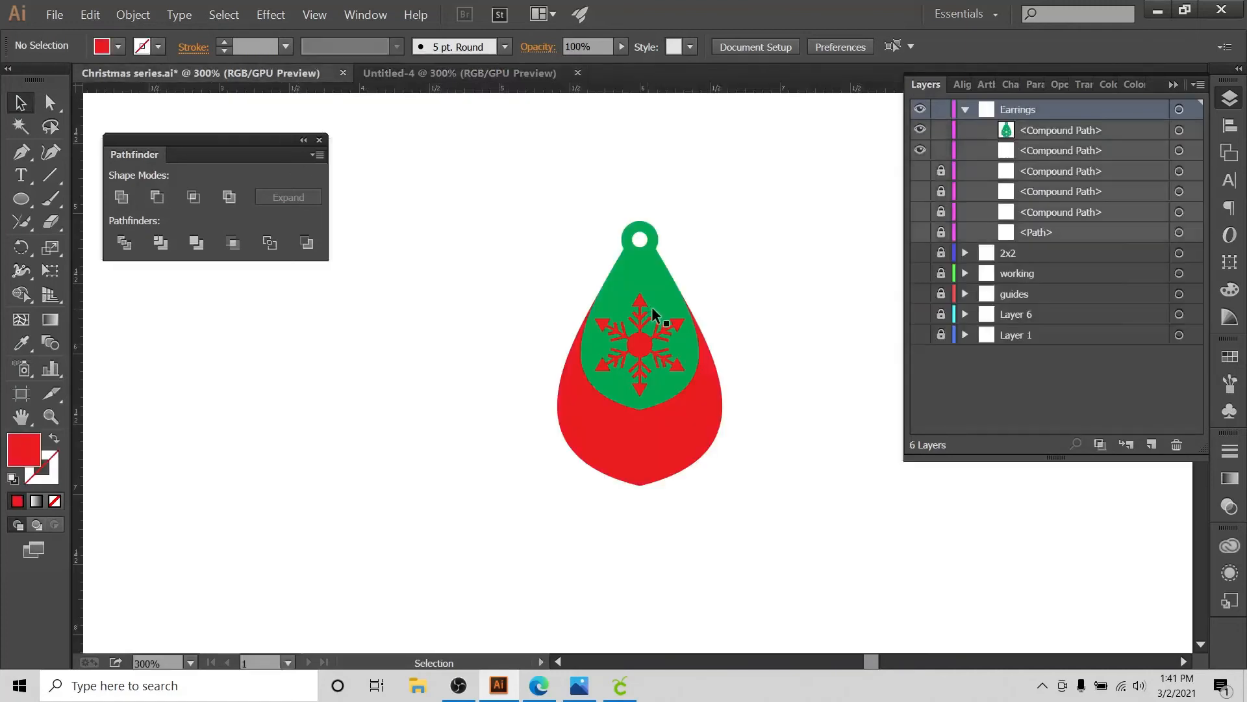
left_click(645, 274)
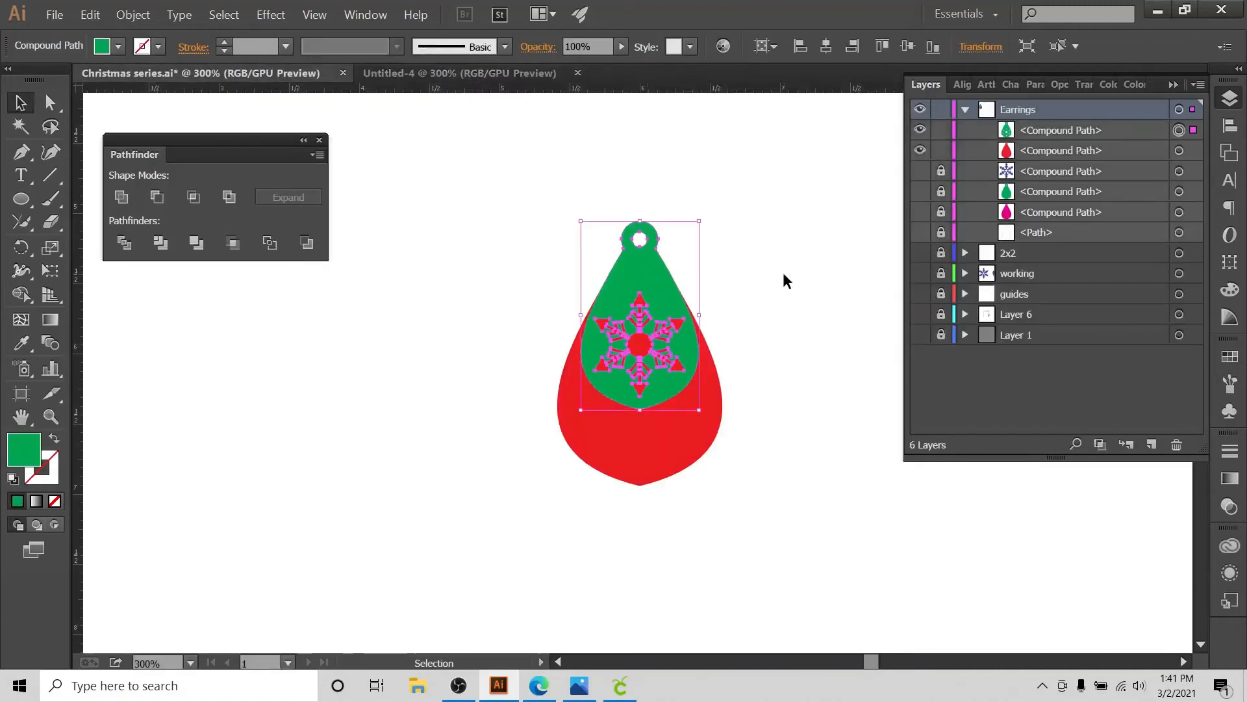
key("a")
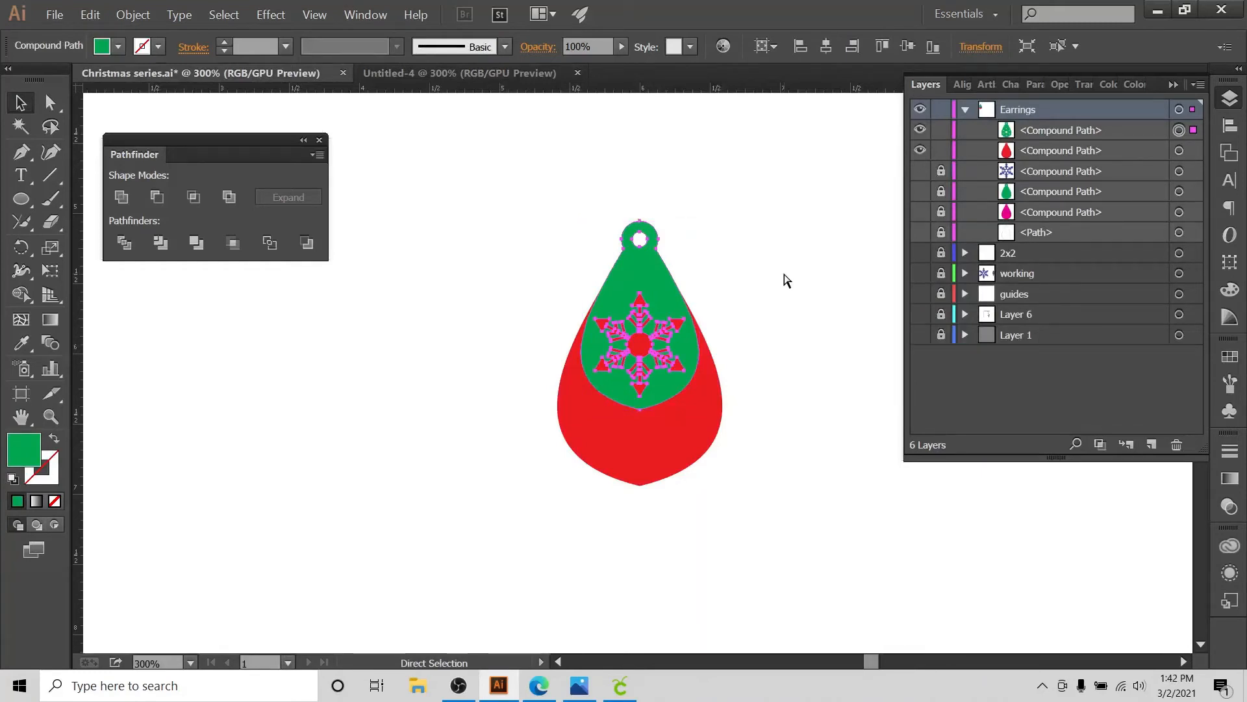
key("ctrl+Tab")
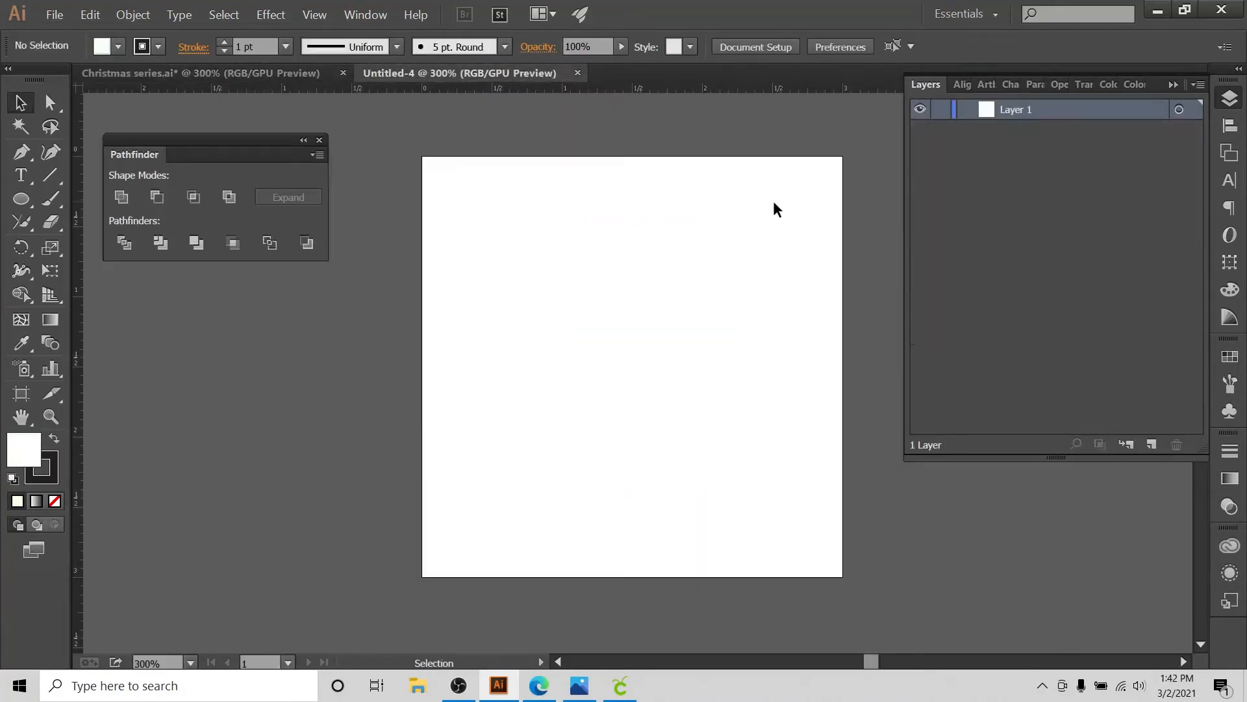
key("ctrl+f")
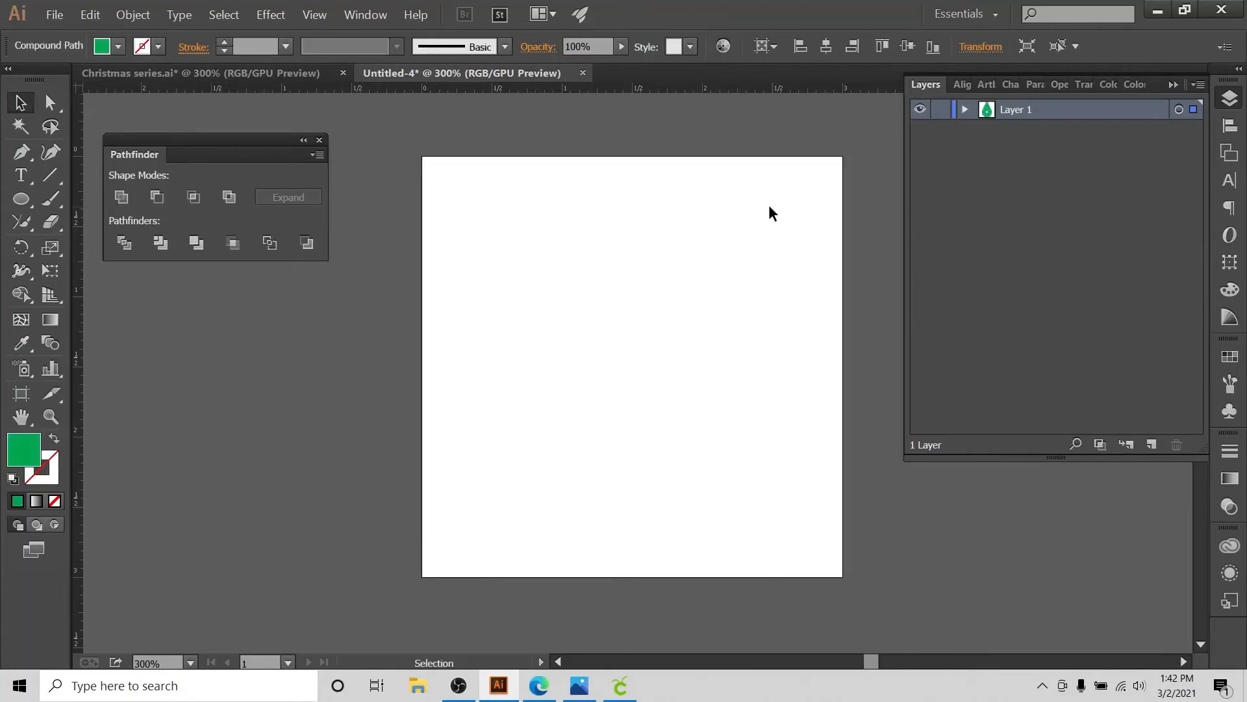
key("ctrl+z")
key("ctrl+v")
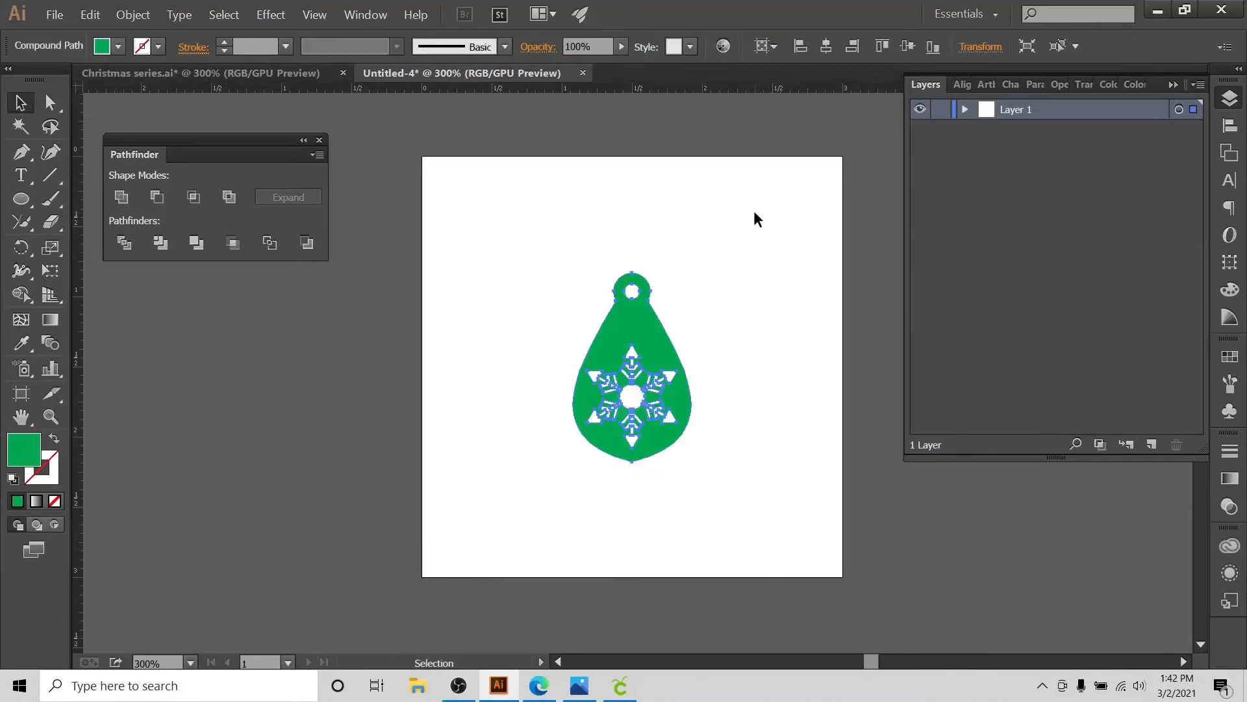
- Center the green teardrop horizontally and vertically on the artboard
left_click(720, 243)
left_click_drag(720, 243, 522, 513)
left_click(1230, 125)
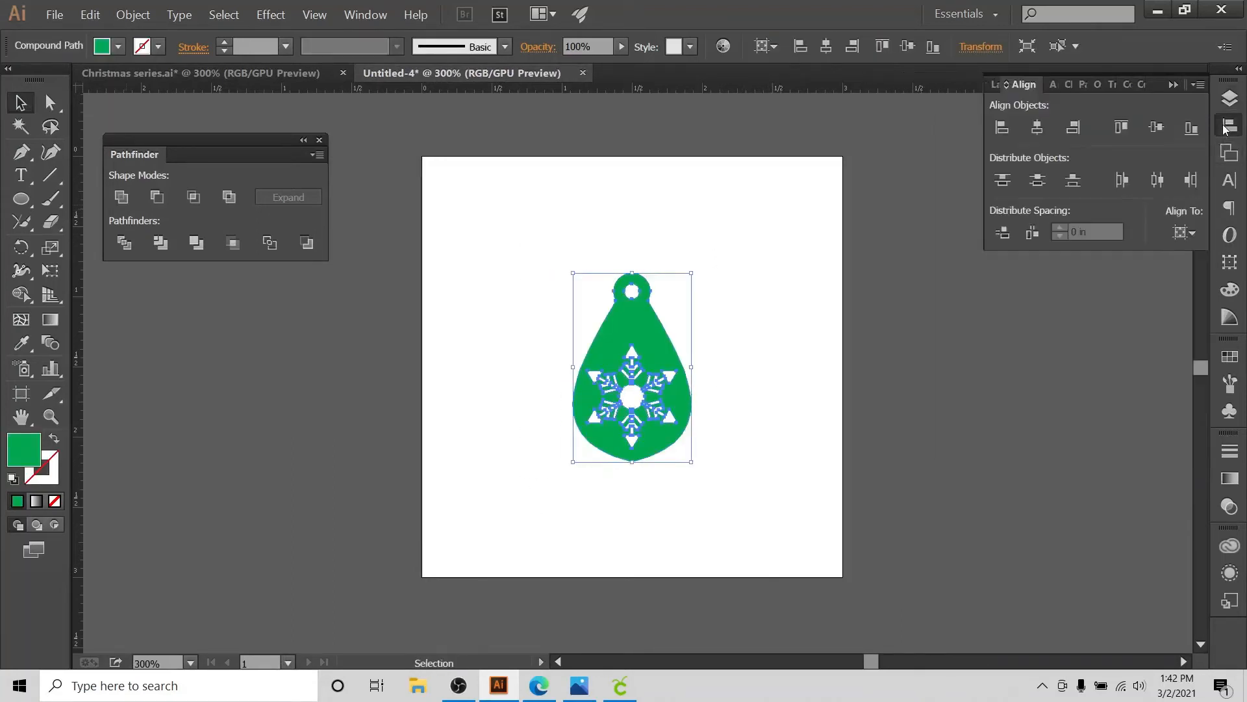
left_click(1184, 232)
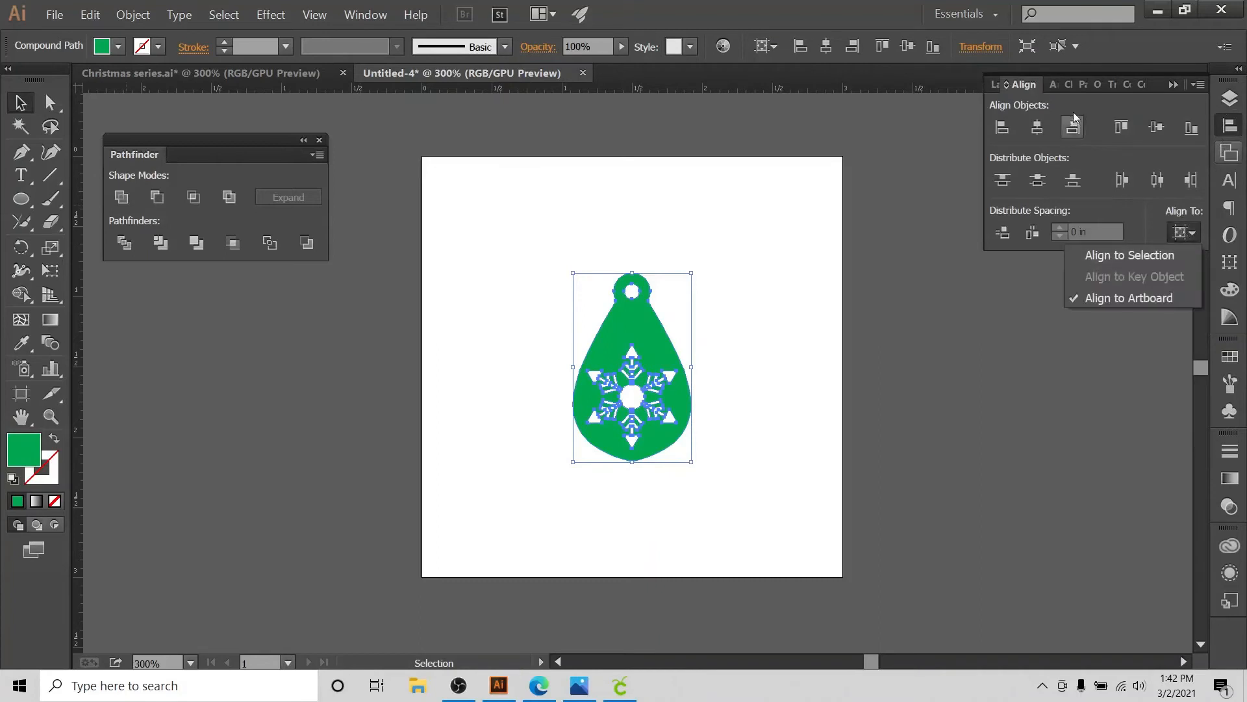
left_click(1038, 127)
left_click(1157, 127)
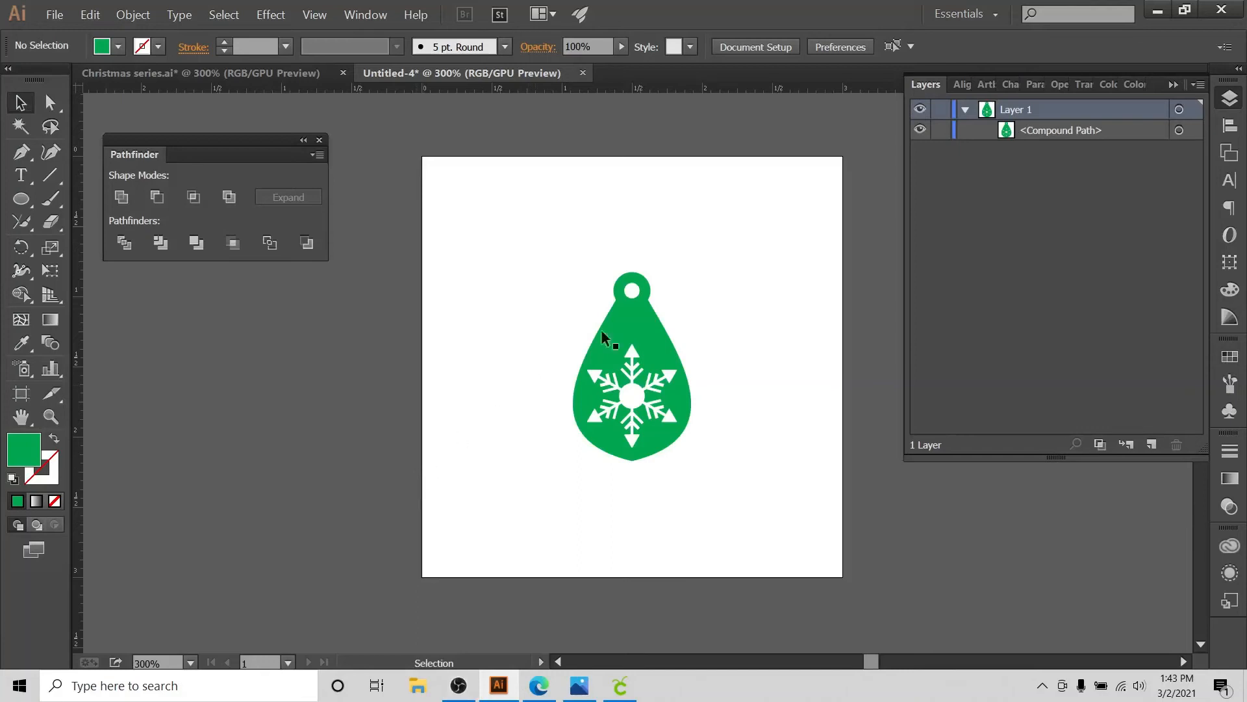
- Save the green teardrop document to the Desktop in SVG format as Part-1
left_click(53, 17)
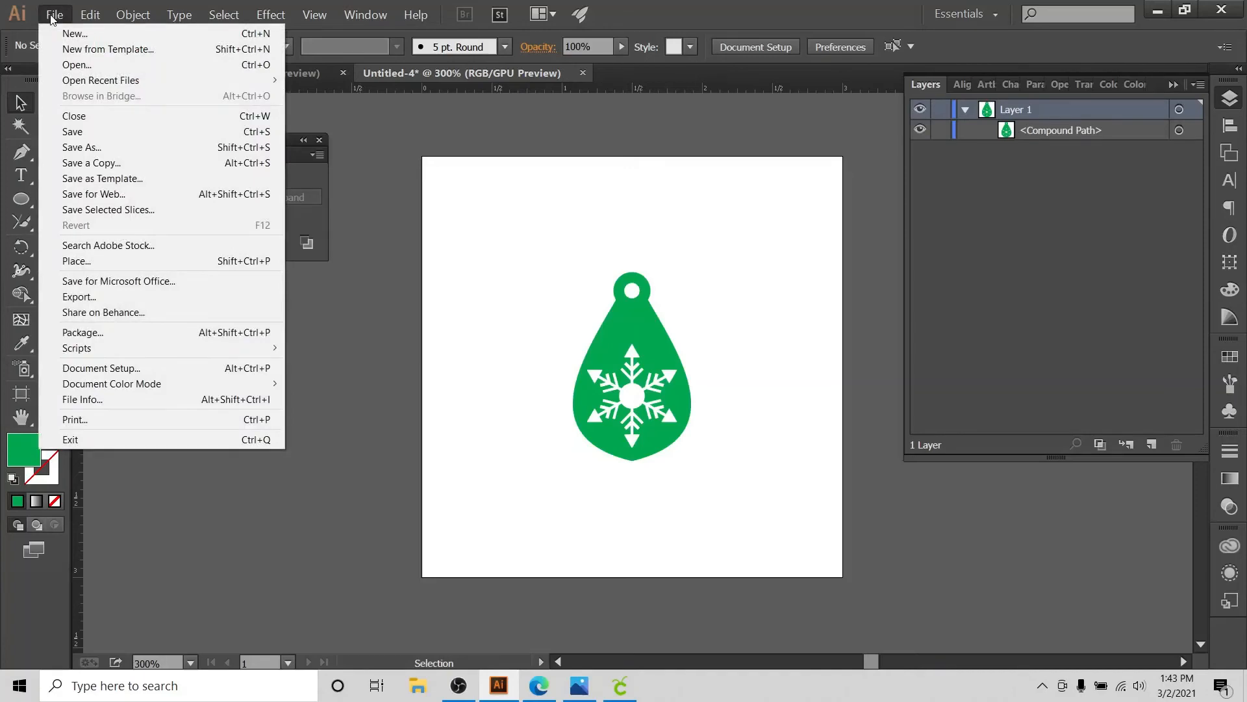
left_click(81, 147)
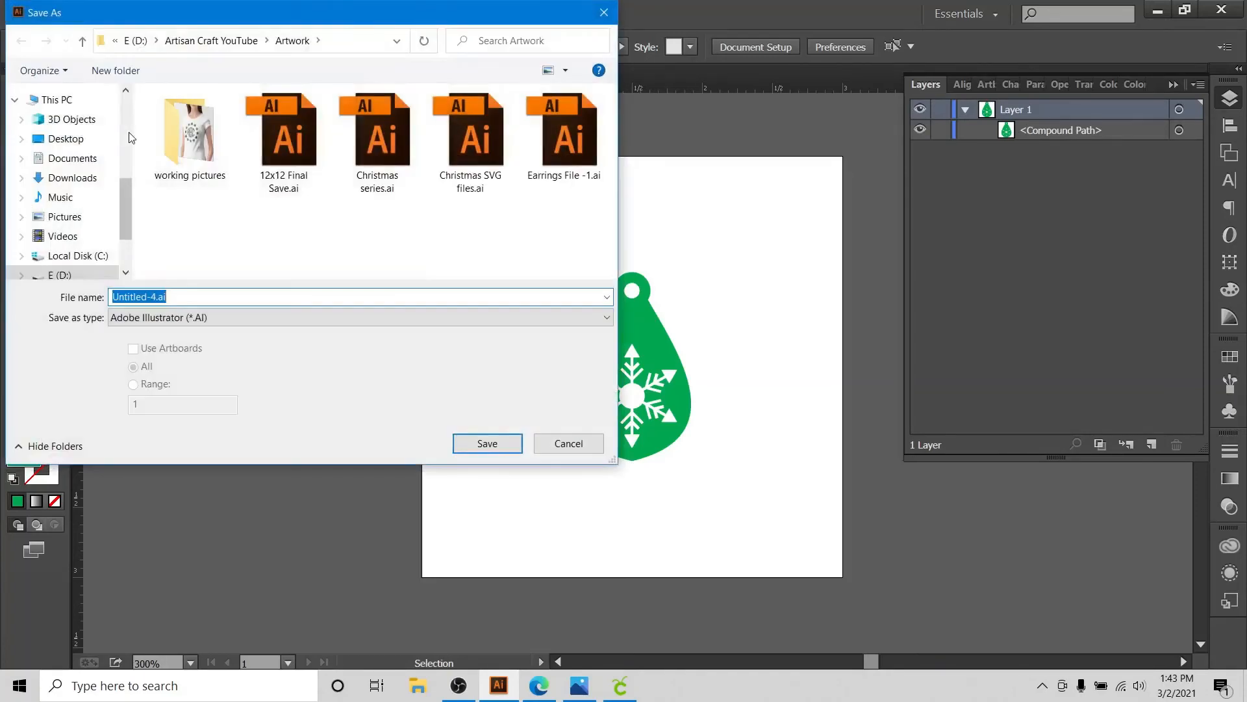
left_click(65, 138)
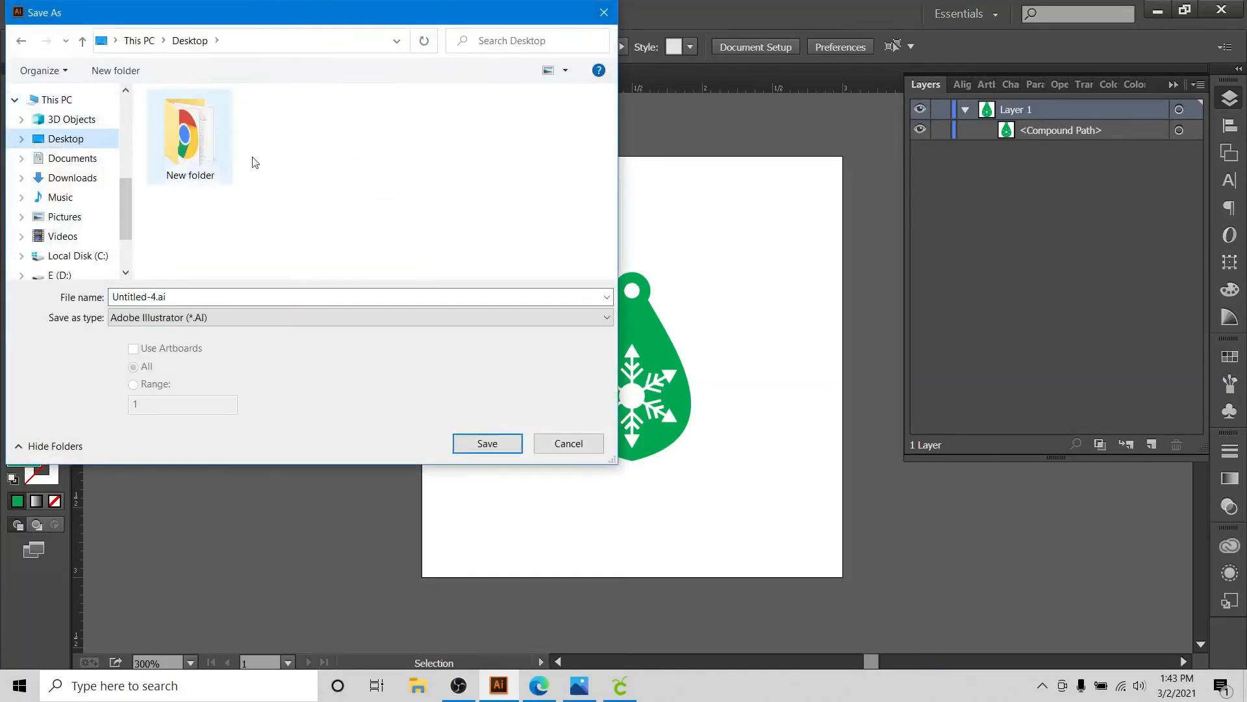
left_click(156, 317)
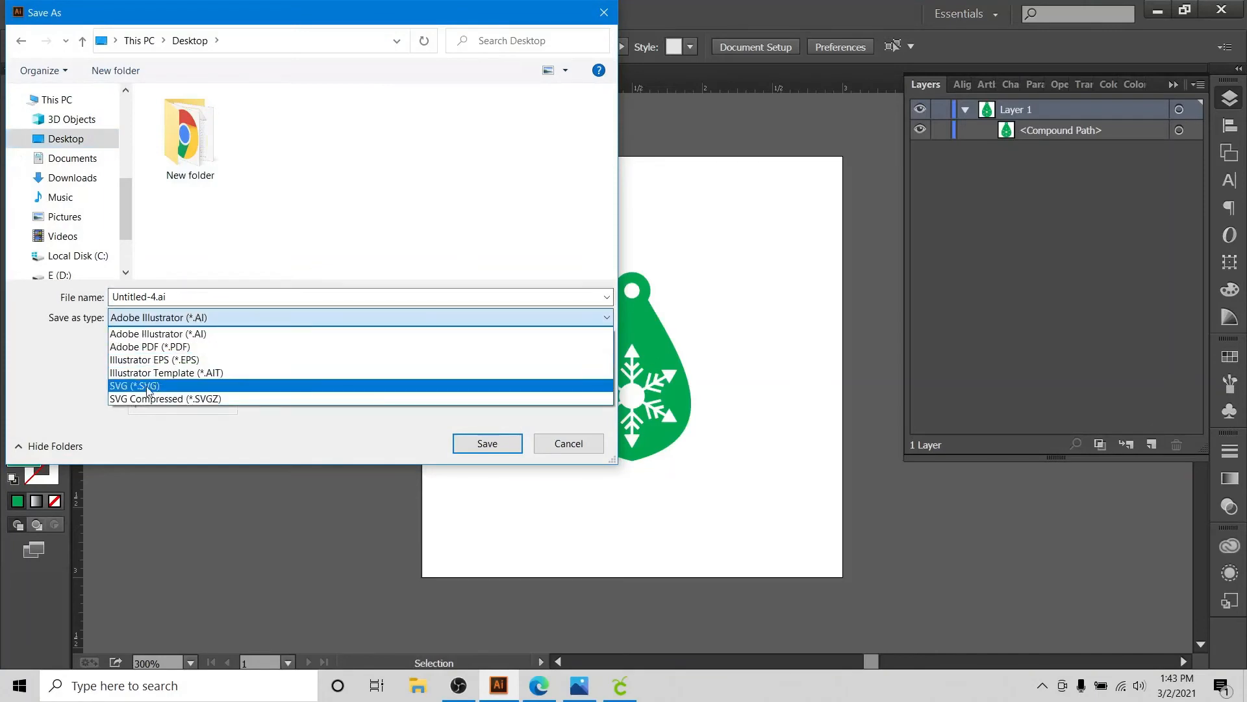
left_click(148, 387)
double_click(196, 298)
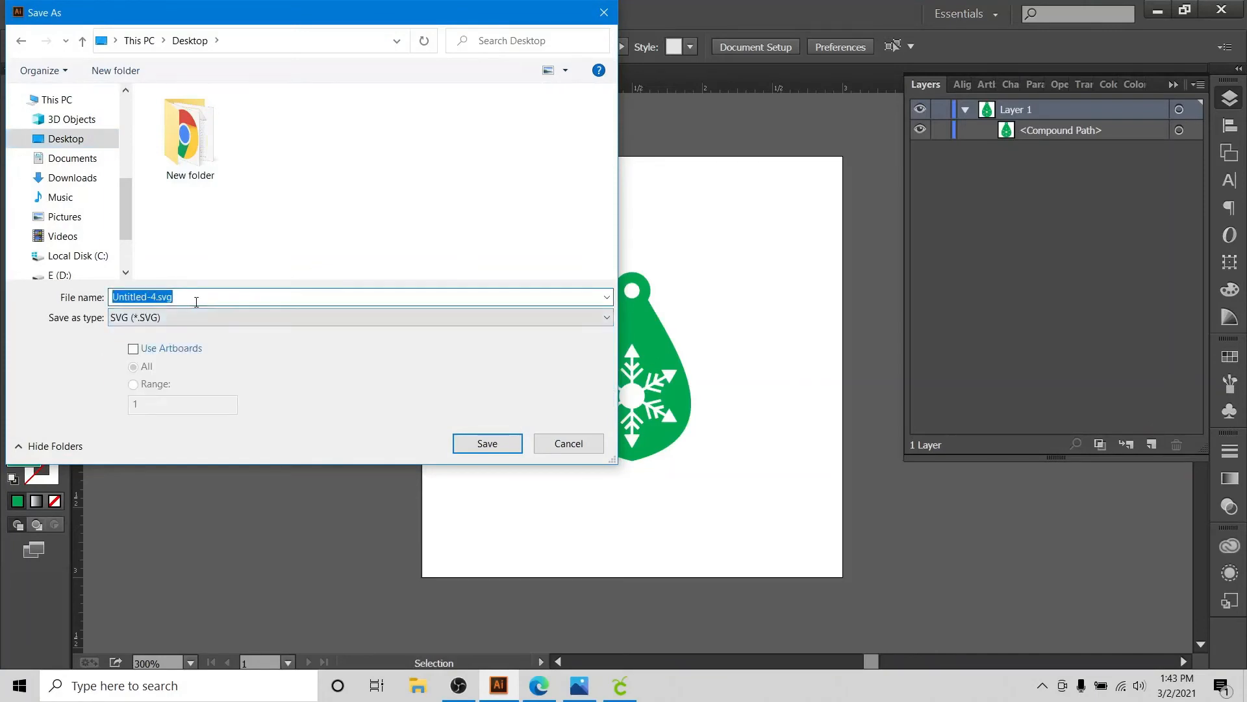
type("p")
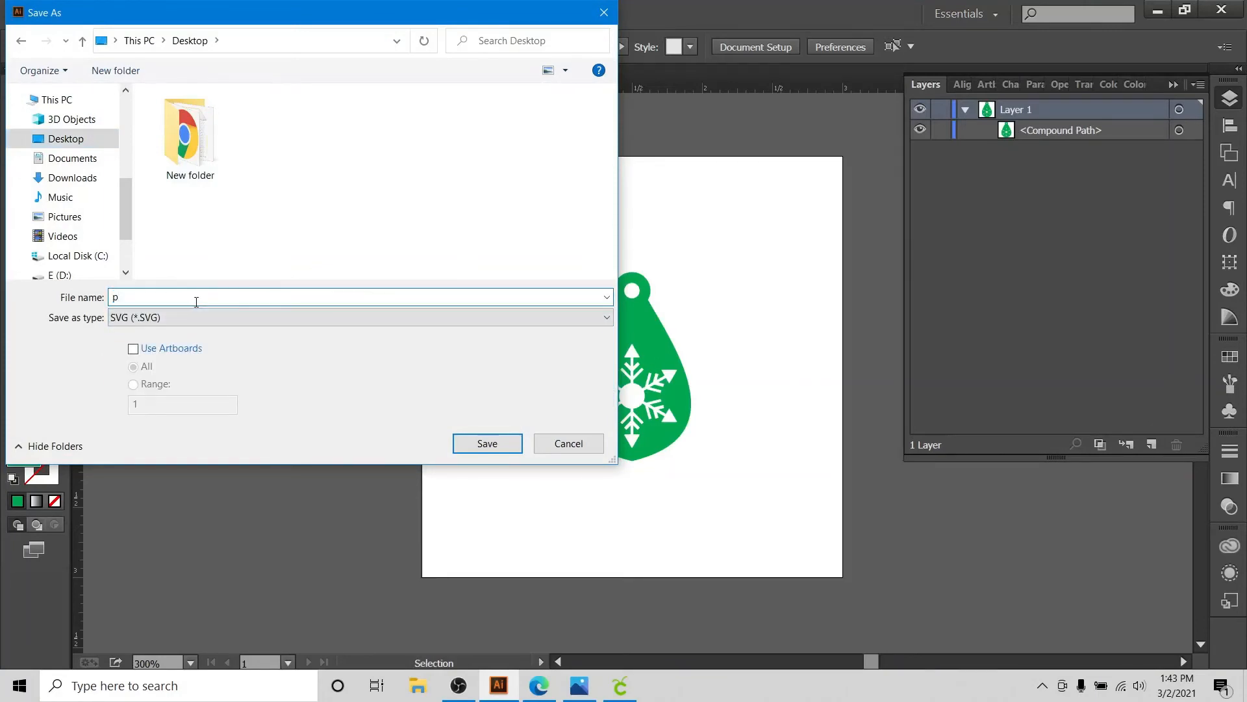
type("a")
key("BackSpace")
key("BackSpace")
type("P")
left_click(486, 444)
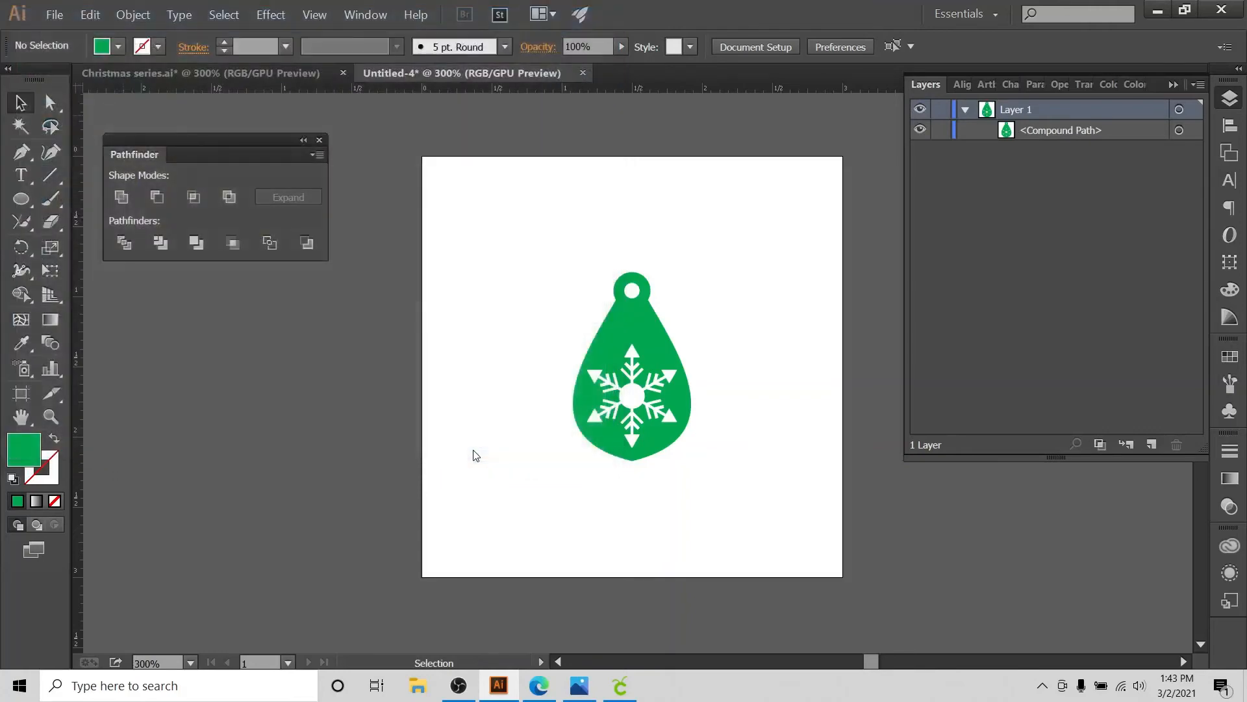
left_click(680, 398)
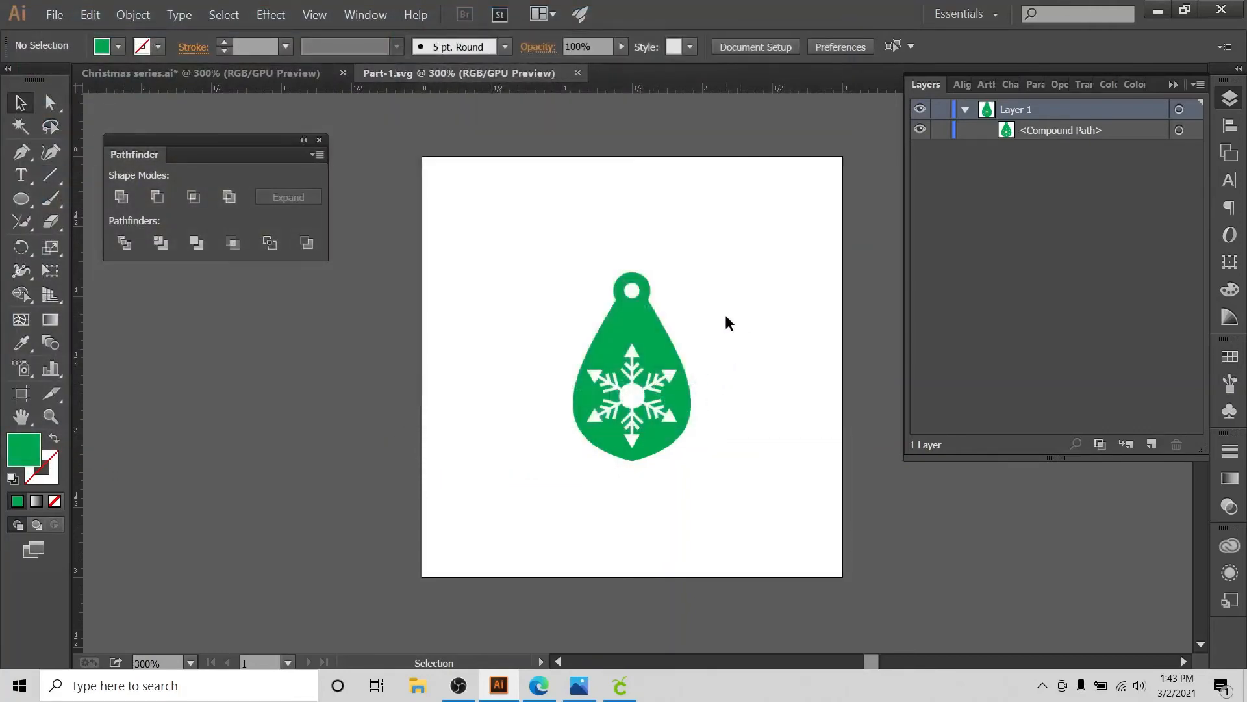
- Delete the green teardrop from the Part-1.svg document
left_click_drag(725, 315, 543, 464)
key("Delete")
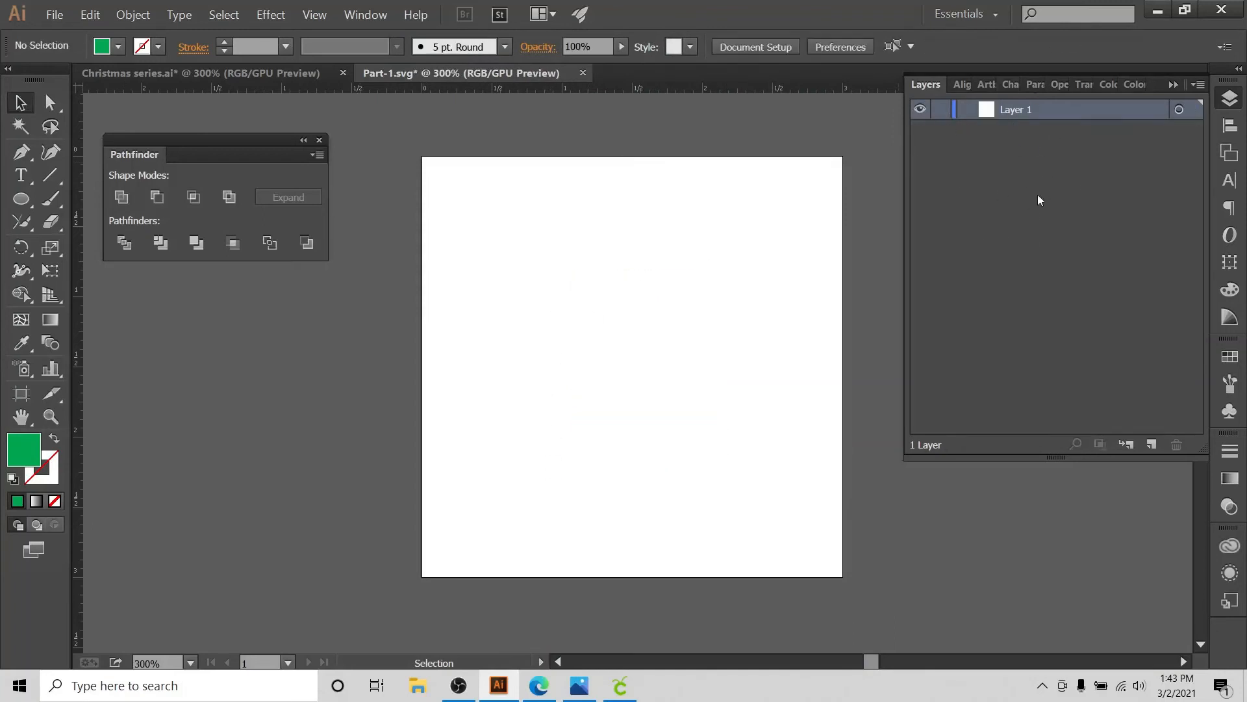
- In Christmas series.ai, move the red teardrop away from the green one, then copy it into the Part-1.svg document
left_click(311, 74)
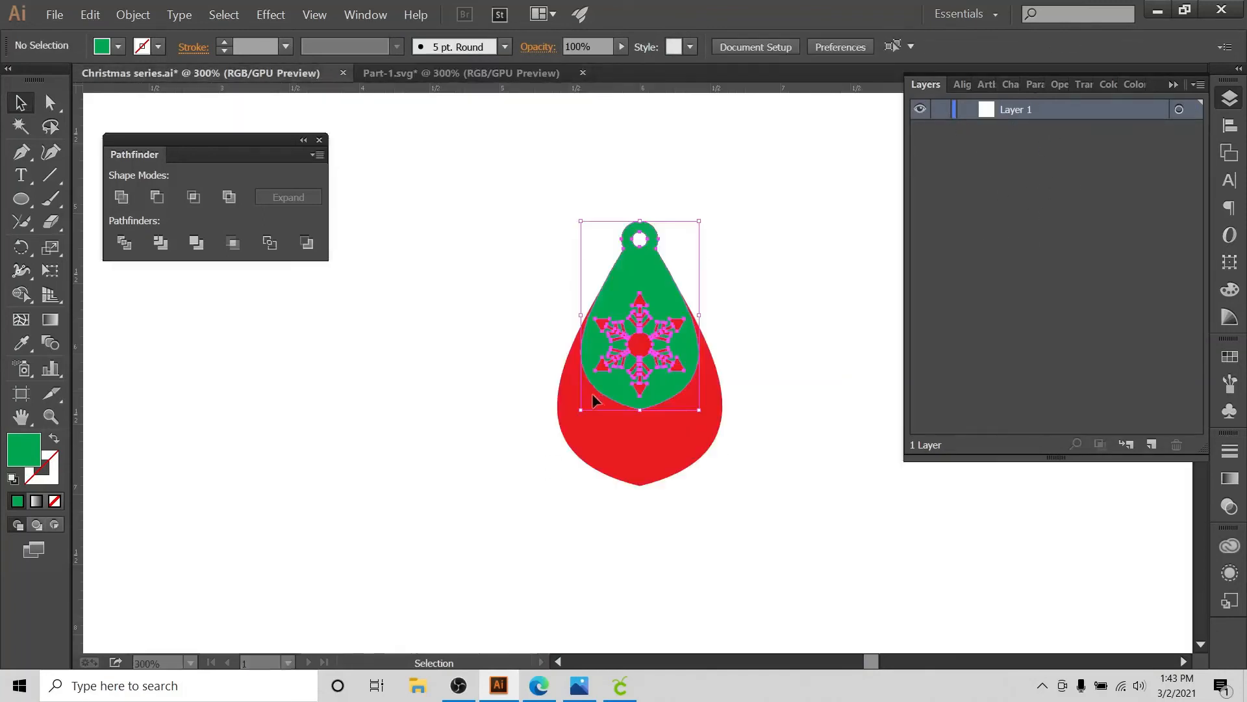
left_click(625, 442)
left_click_drag(629, 443, 343, 464)
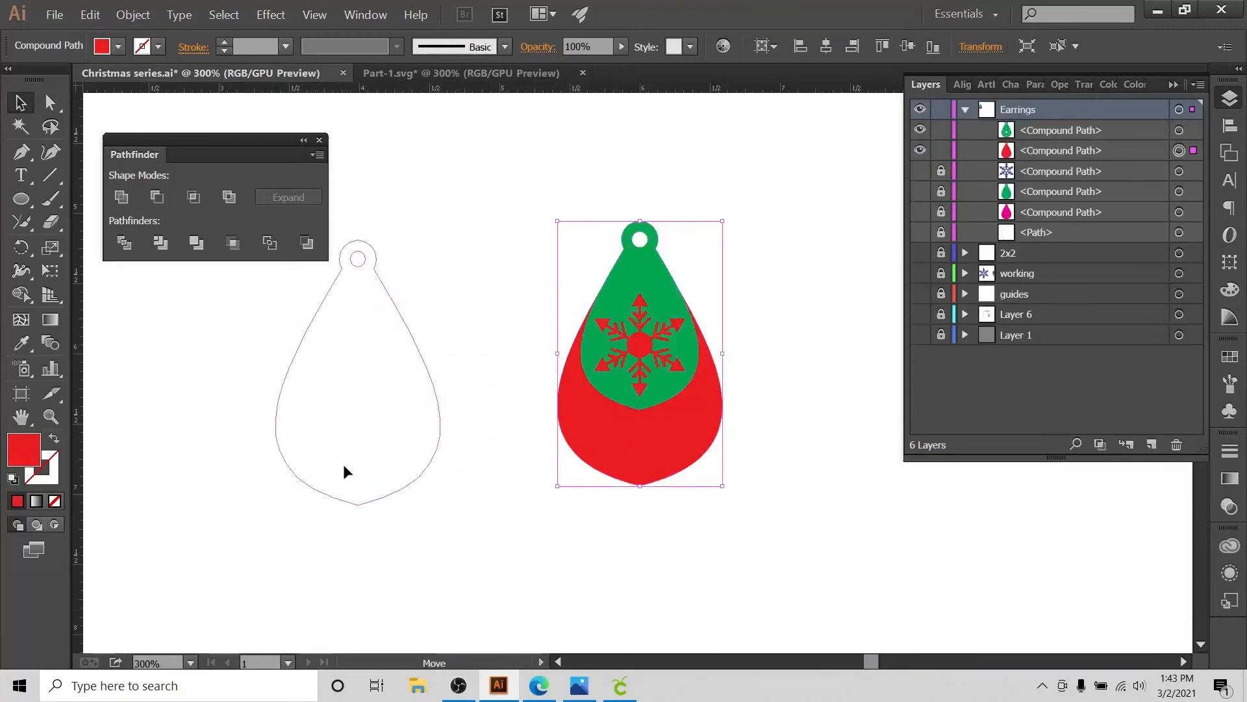
key("ctrl+c")
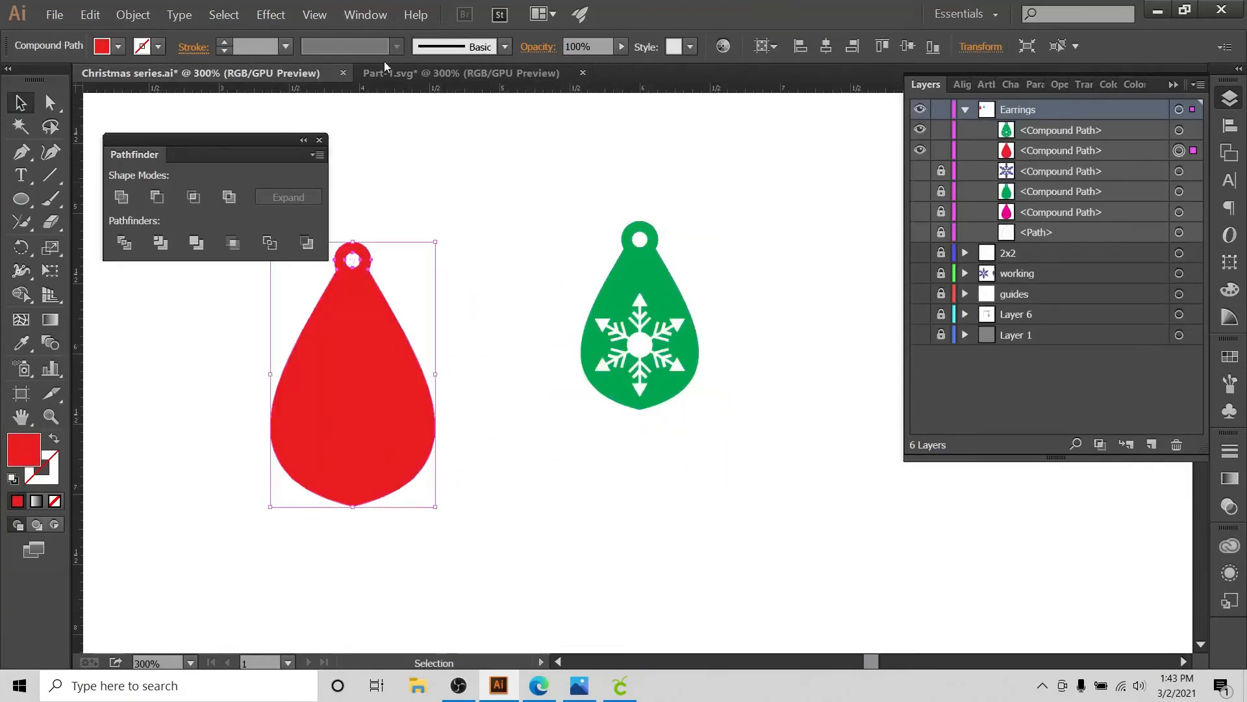
left_click(384, 73)
key("ctrl+v")
left_click_drag(742, 123, 534, 459)
- Center the red teardrop horizontally and vertically on the artboard
left_click(1230, 125)
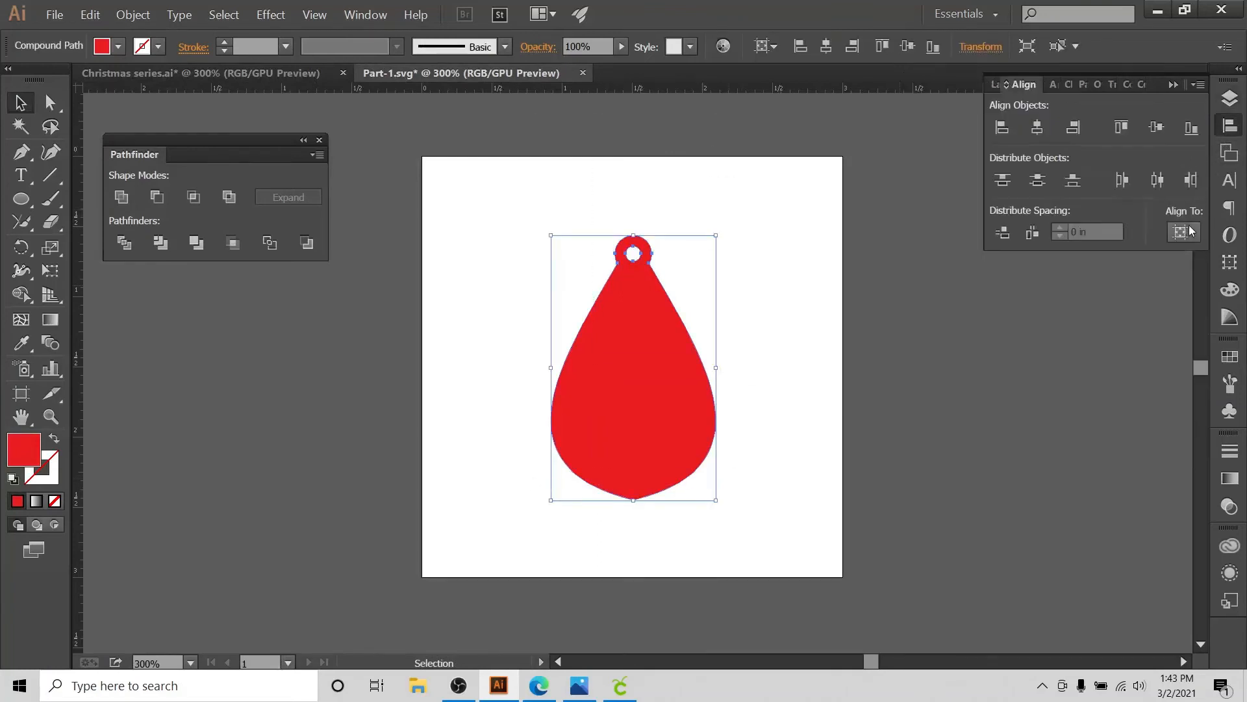
left_click(1186, 232)
left_click(1038, 127)
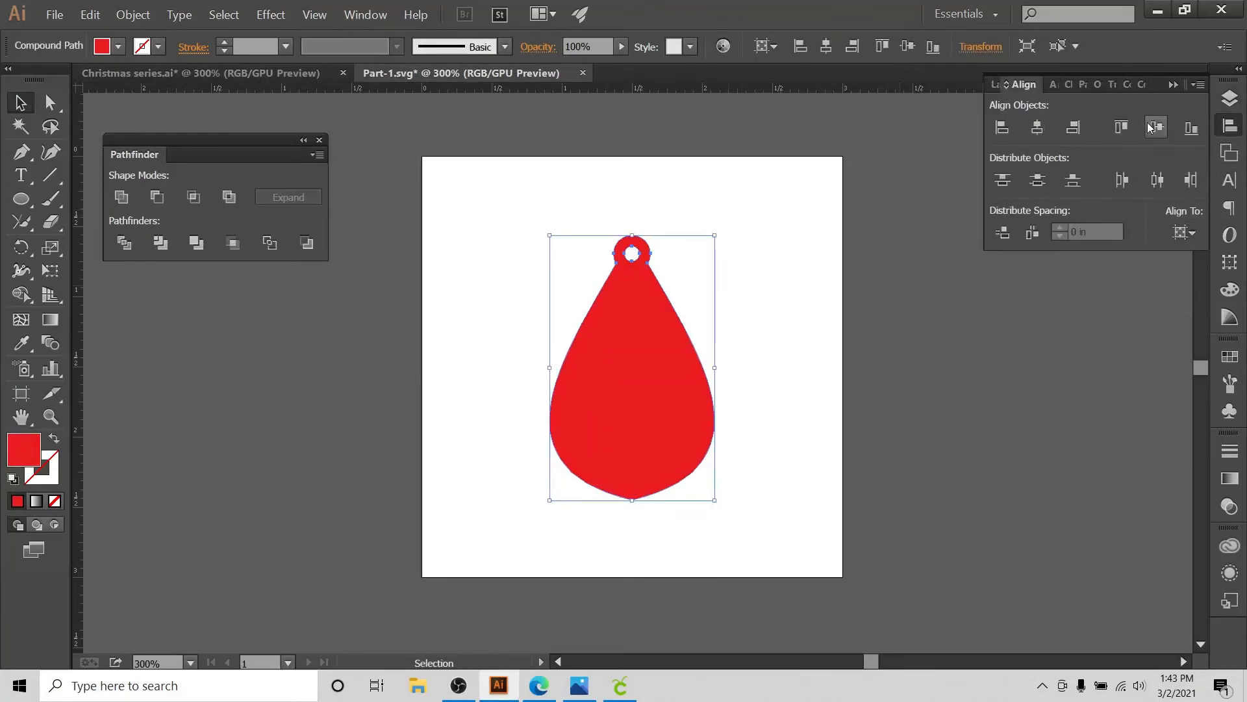
left_click(1155, 126)
left_click(1230, 97)
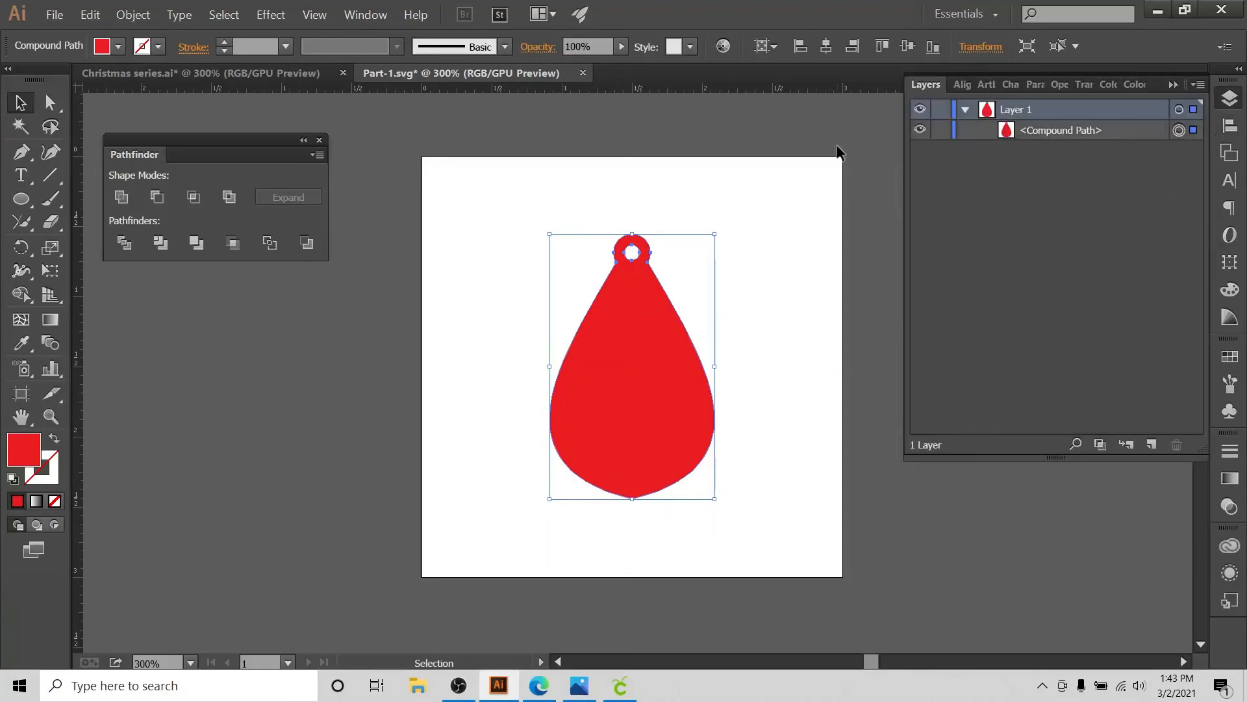
left_click(645, 192)
left_click_drag(454, 208, 757, 513)
left_click(587, 162)
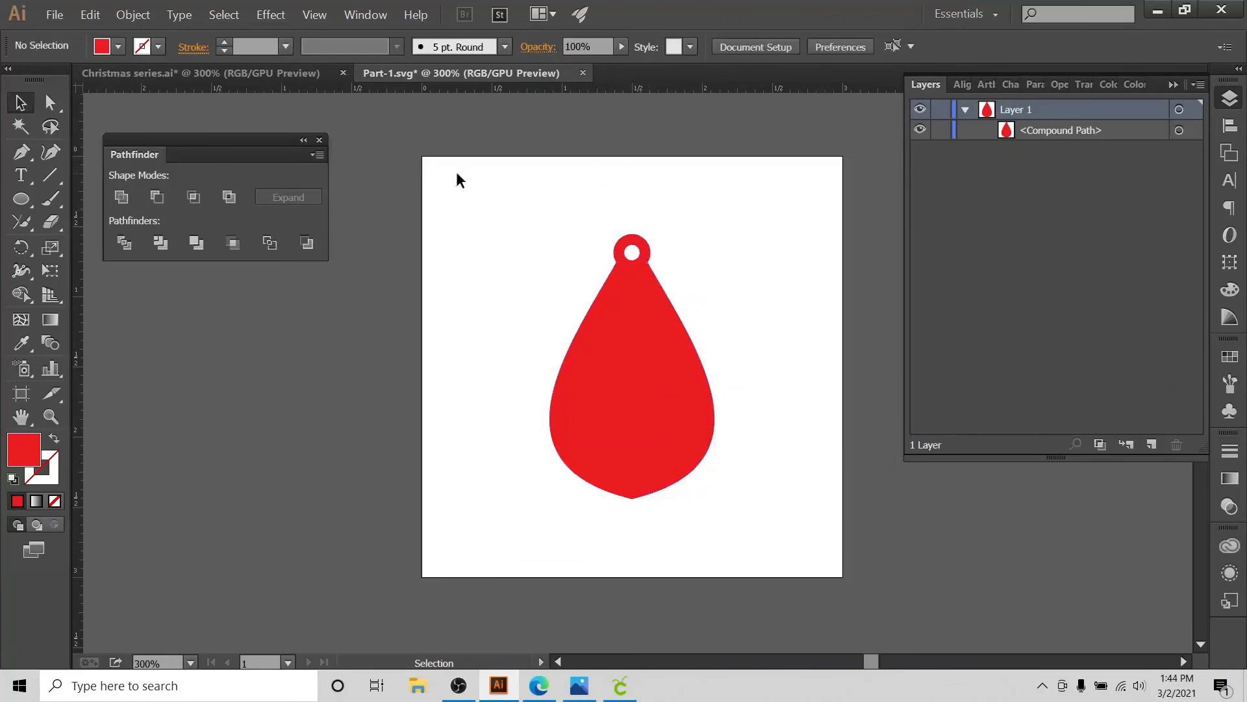
- Save the red teardrop document to the Desktop in SVG format as Part-2
left_click(55, 14)
left_click(69, 150)
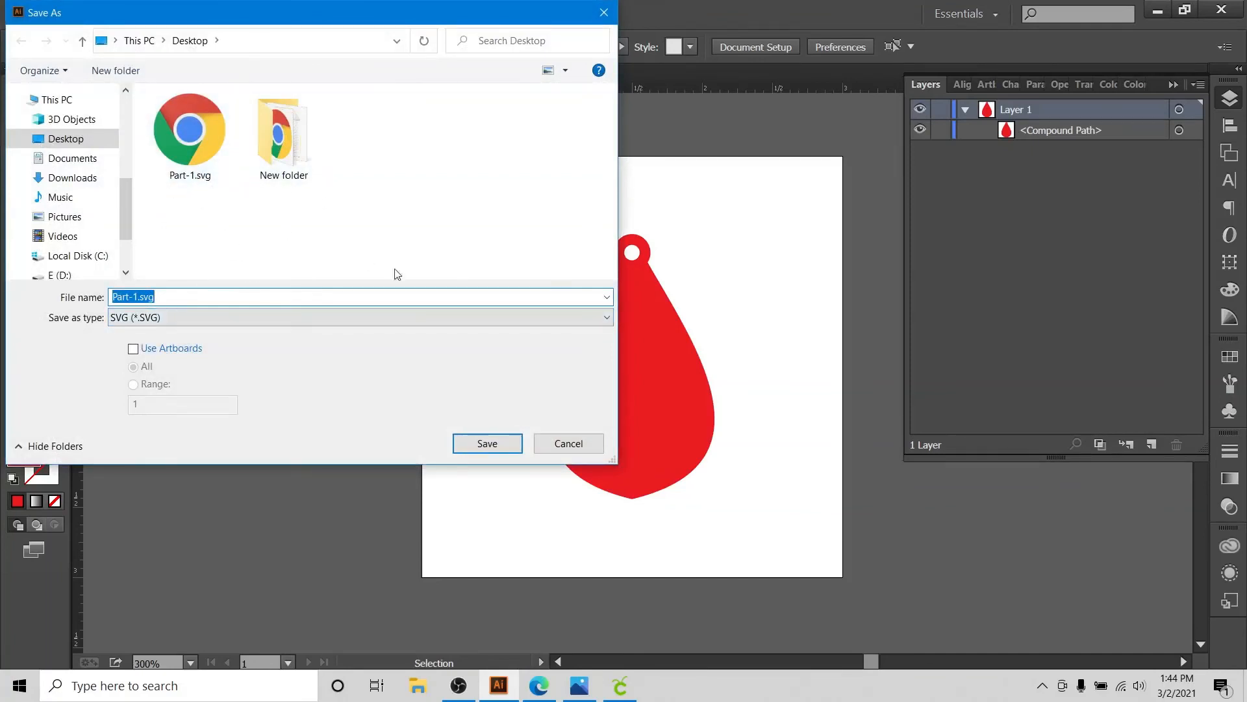
left_click(180, 296)
left_click_drag(180, 296, 48, 295)
type("Part")
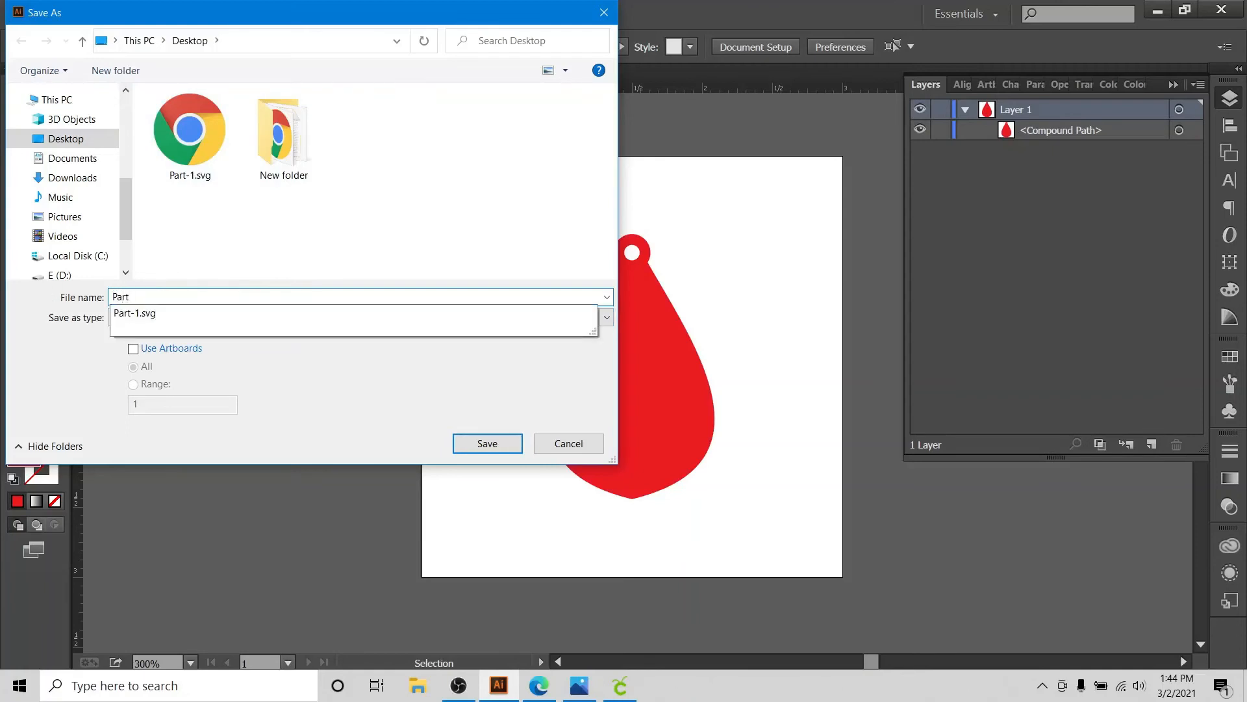
type("-2")
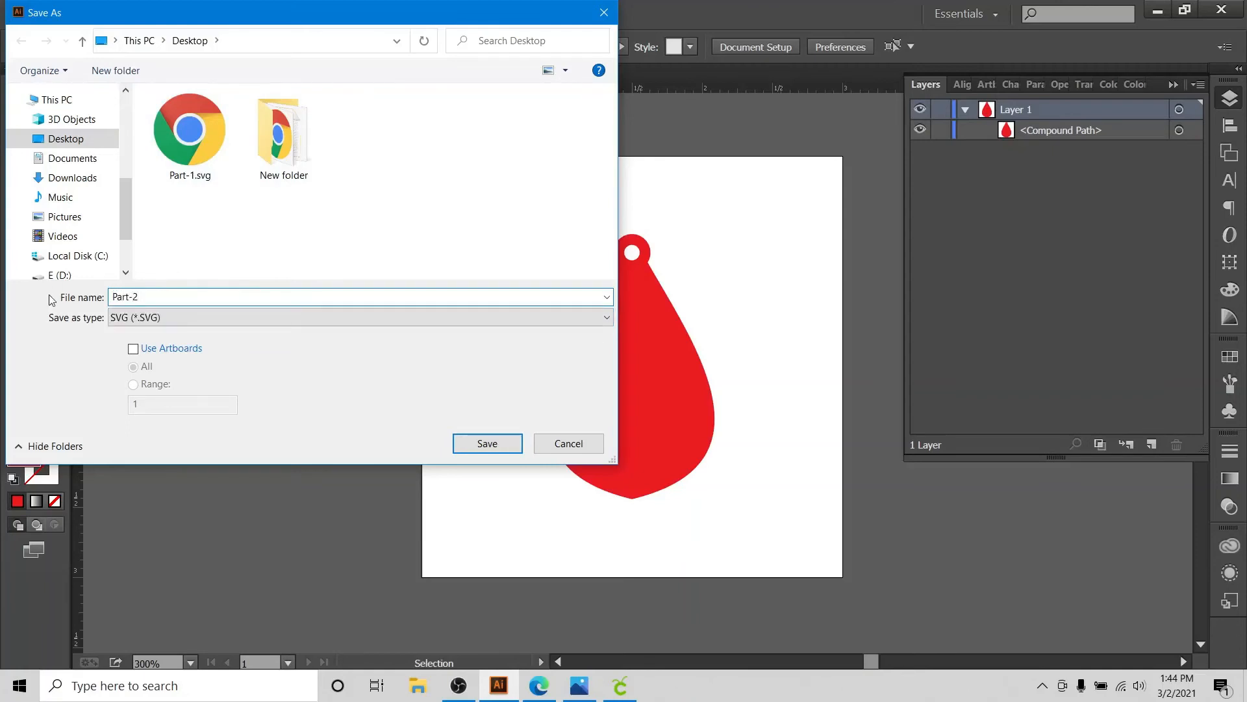
left_click(469, 444)
left_click(696, 390)
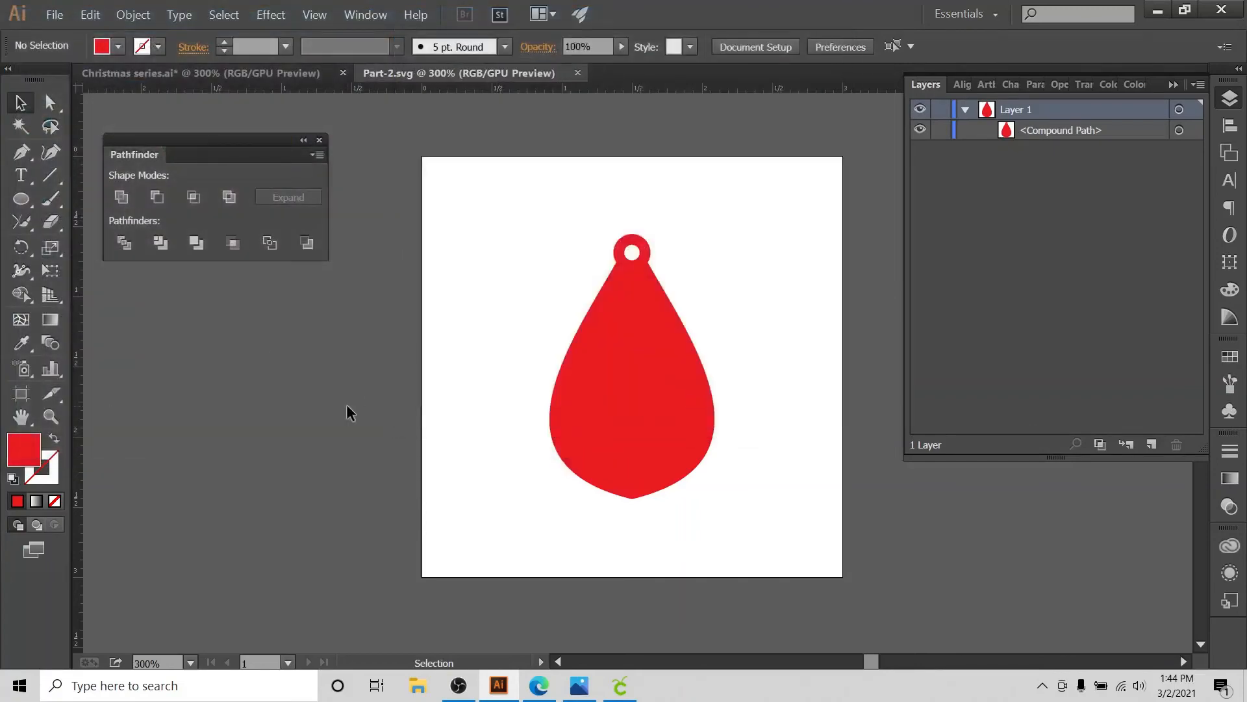
- Switch to Cricut Design Space and upload Part-1 and Part-2 onto the blank canvas
left_click(621, 687)
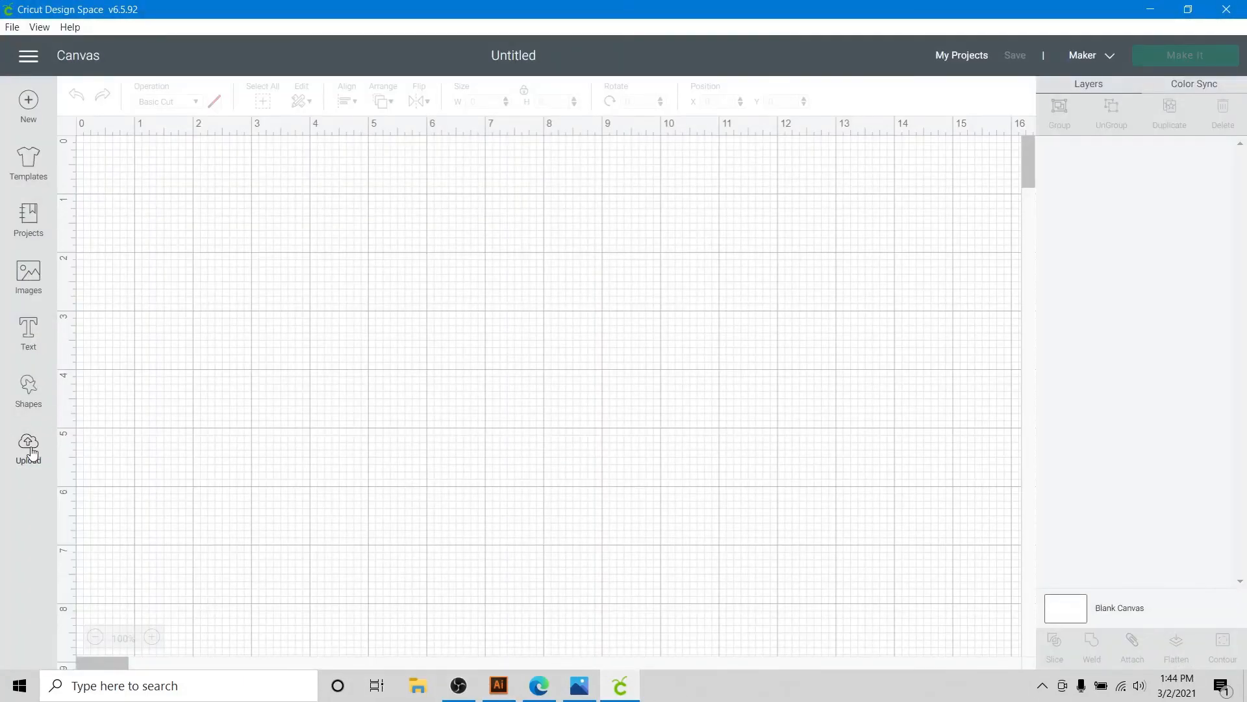
left_click(30, 448)
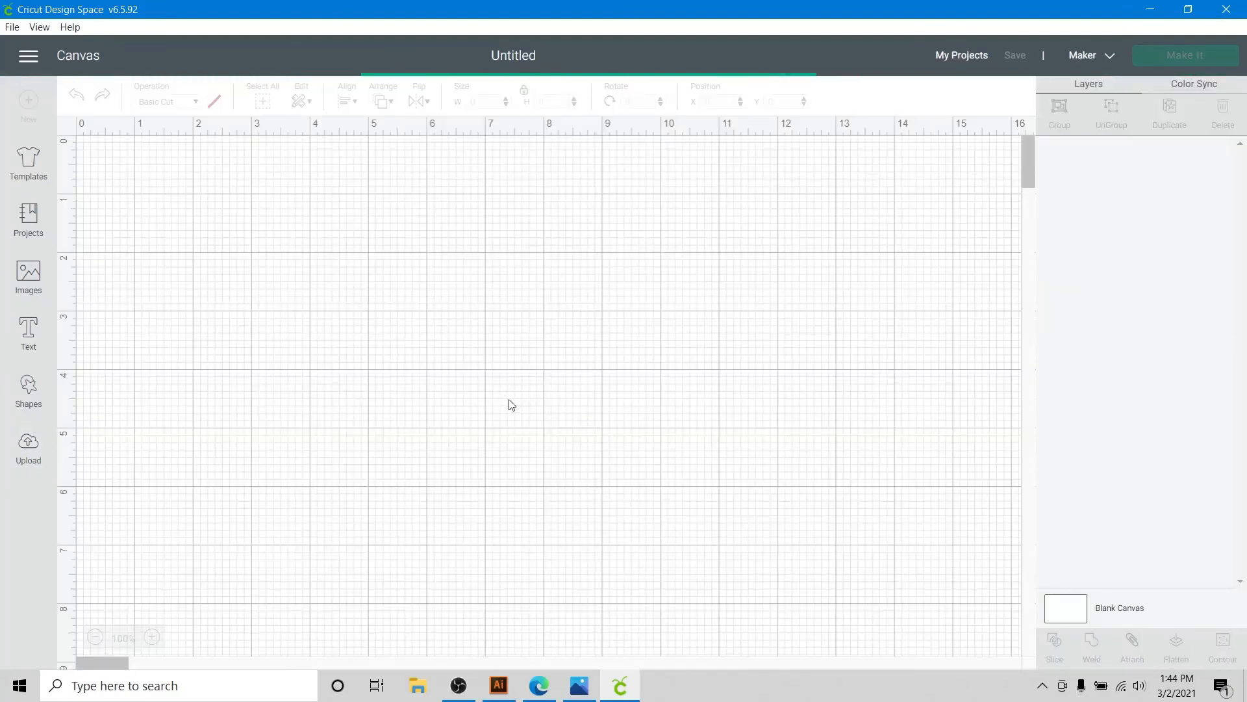
left_click(299, 261)
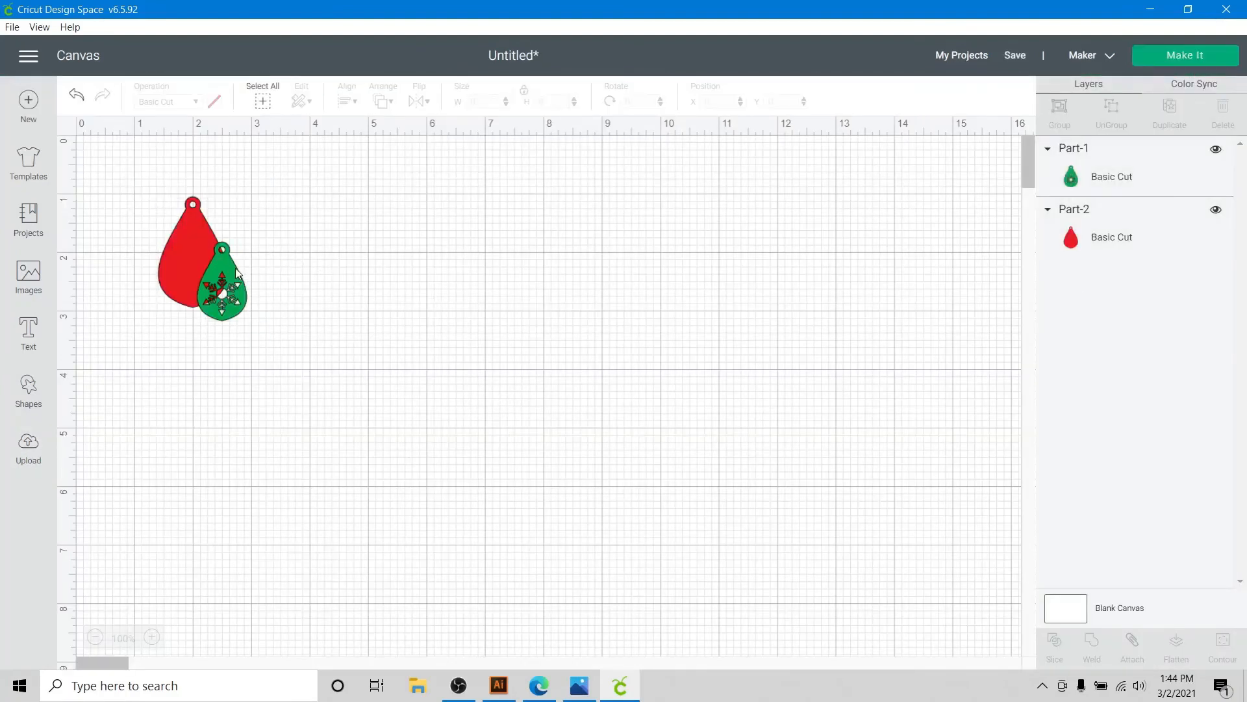
- Move the green snowflake teardrop off the red one to about X 2.9, Y 1.2 inches so they sit side by side
left_click_drag(237, 273, 286, 235)
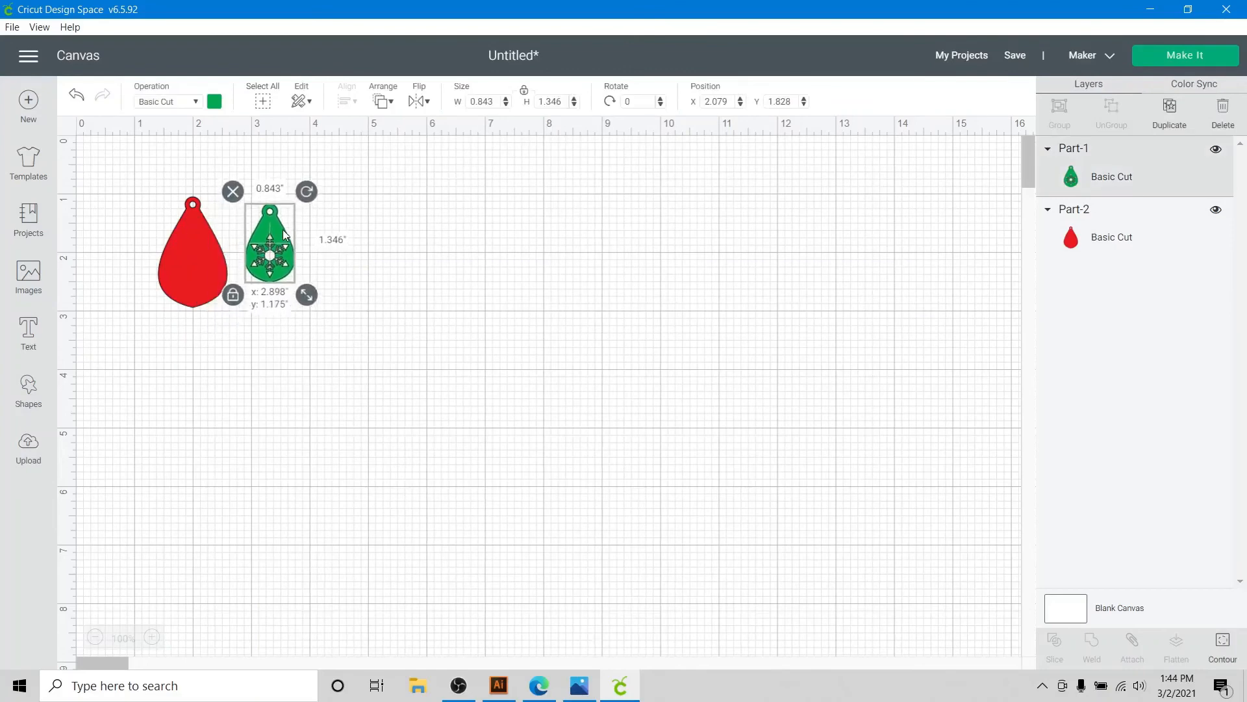
left_click(426, 241)
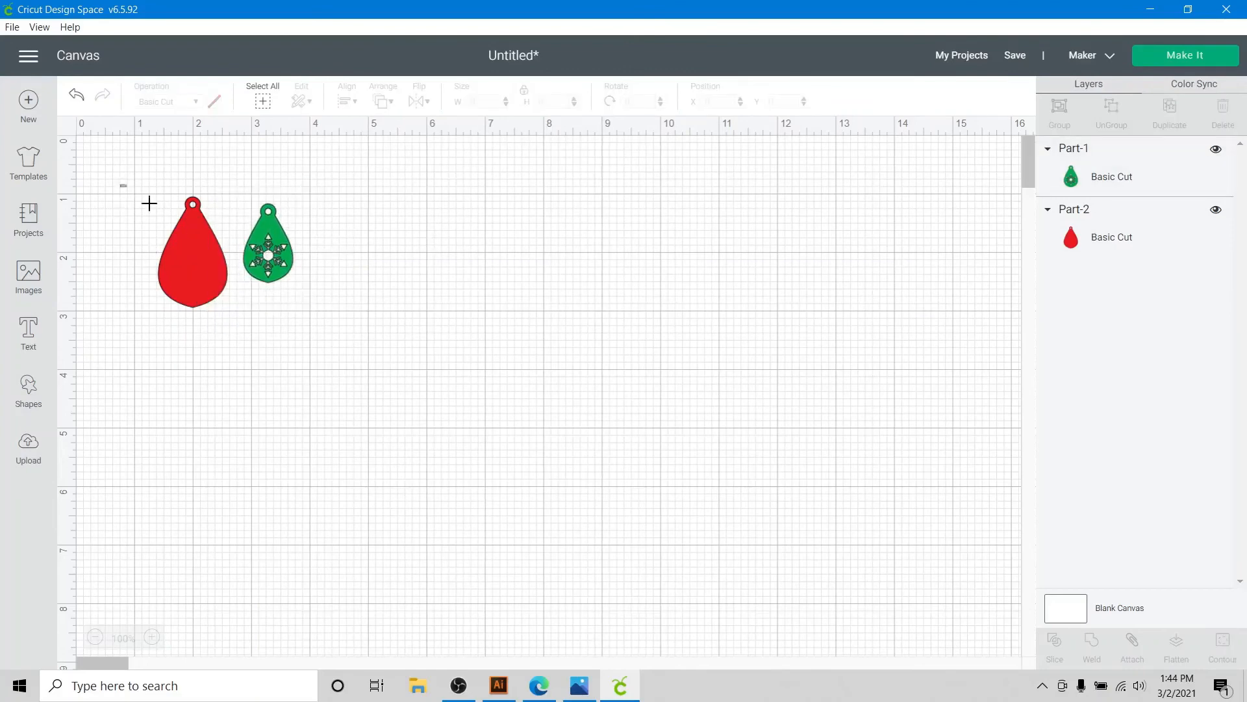
left_click_drag(148, 203, 532, 412)
left_click(543, 409)
- Recolor both teardrops the same light blue so they share one cutting mat
left_click_drag(143, 196, 373, 331)
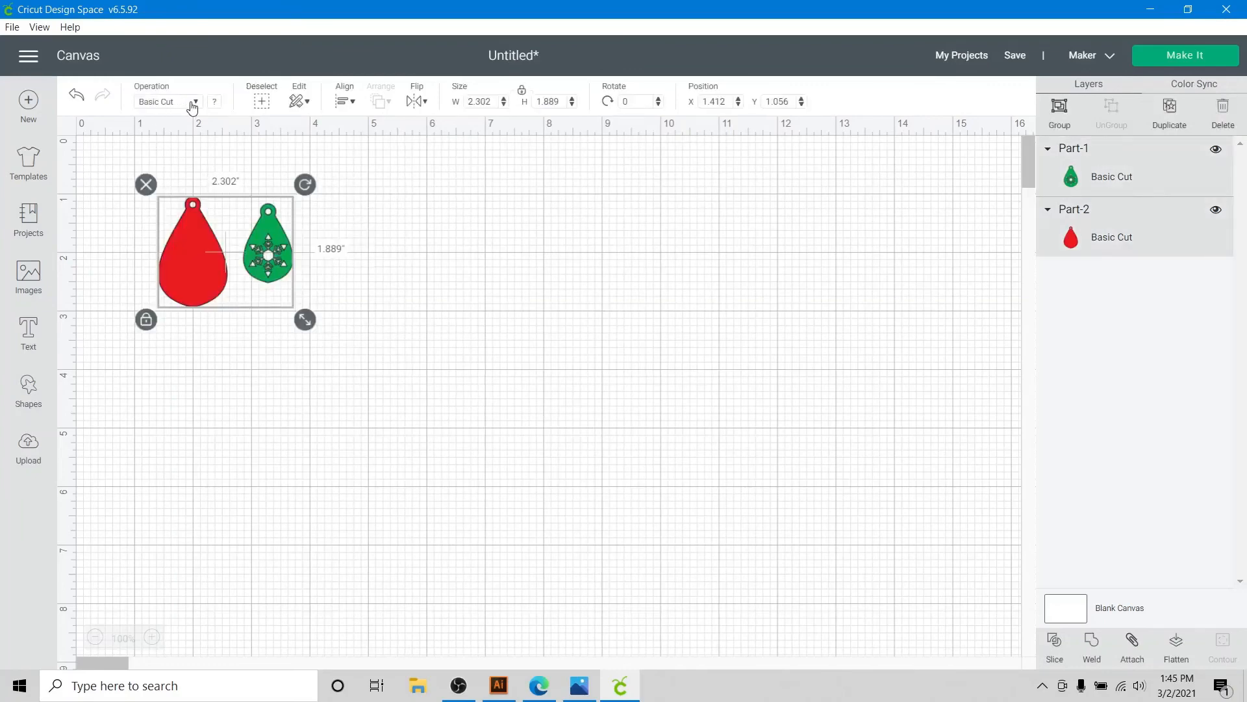
left_click(194, 102)
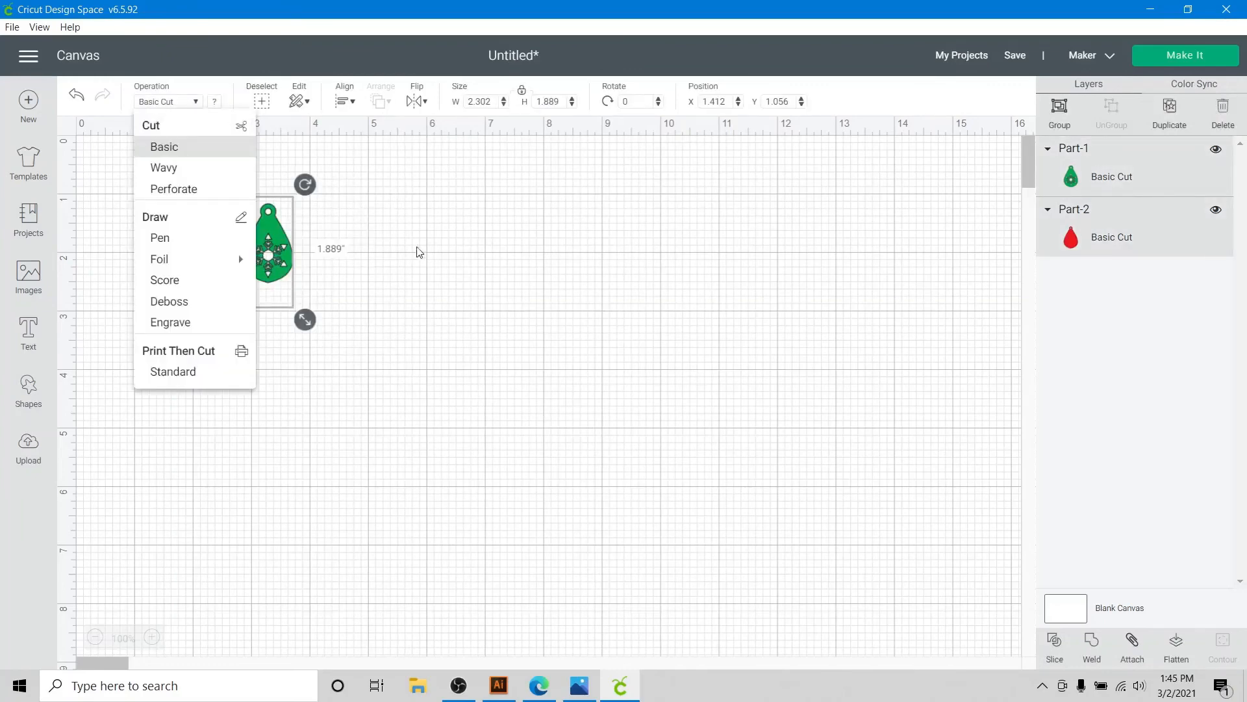
left_click(213, 103)
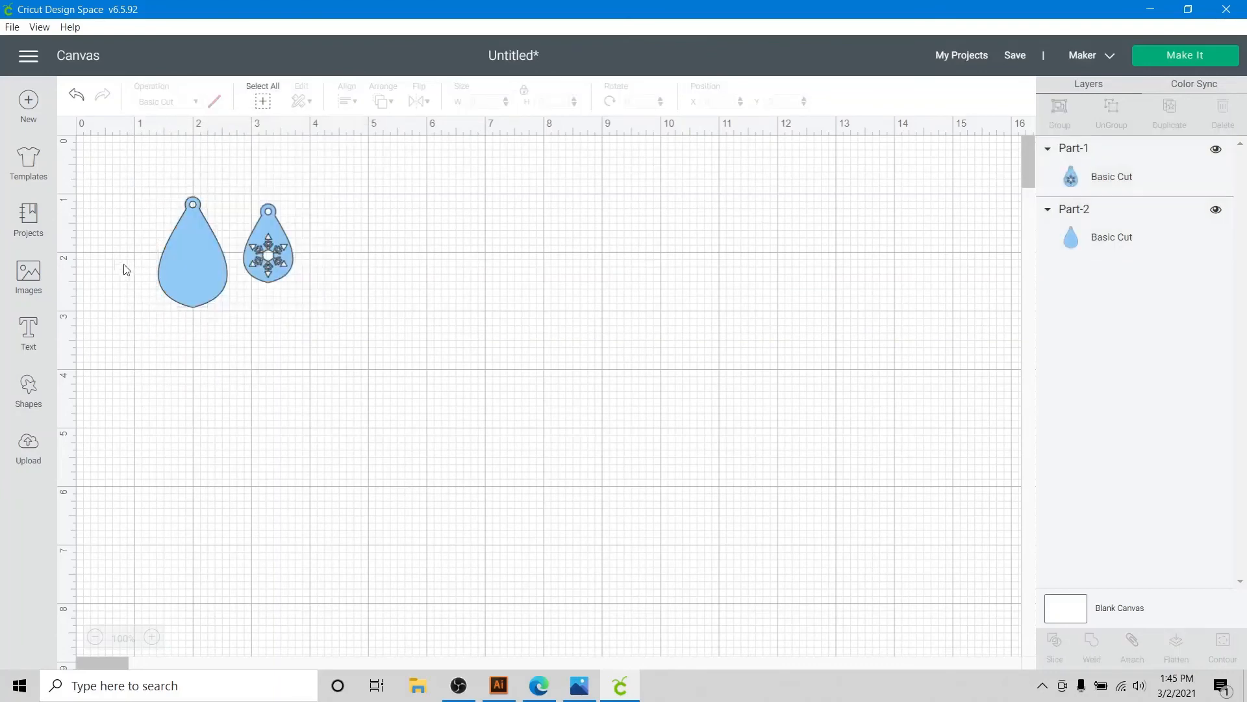
- Enlarge both teardrops proportionally until the larger is about 7.2 inches tall, and preview them on the 12" x 12" cutting mat
left_click_drag(124, 197, 682, 630)
left_click(779, 446)
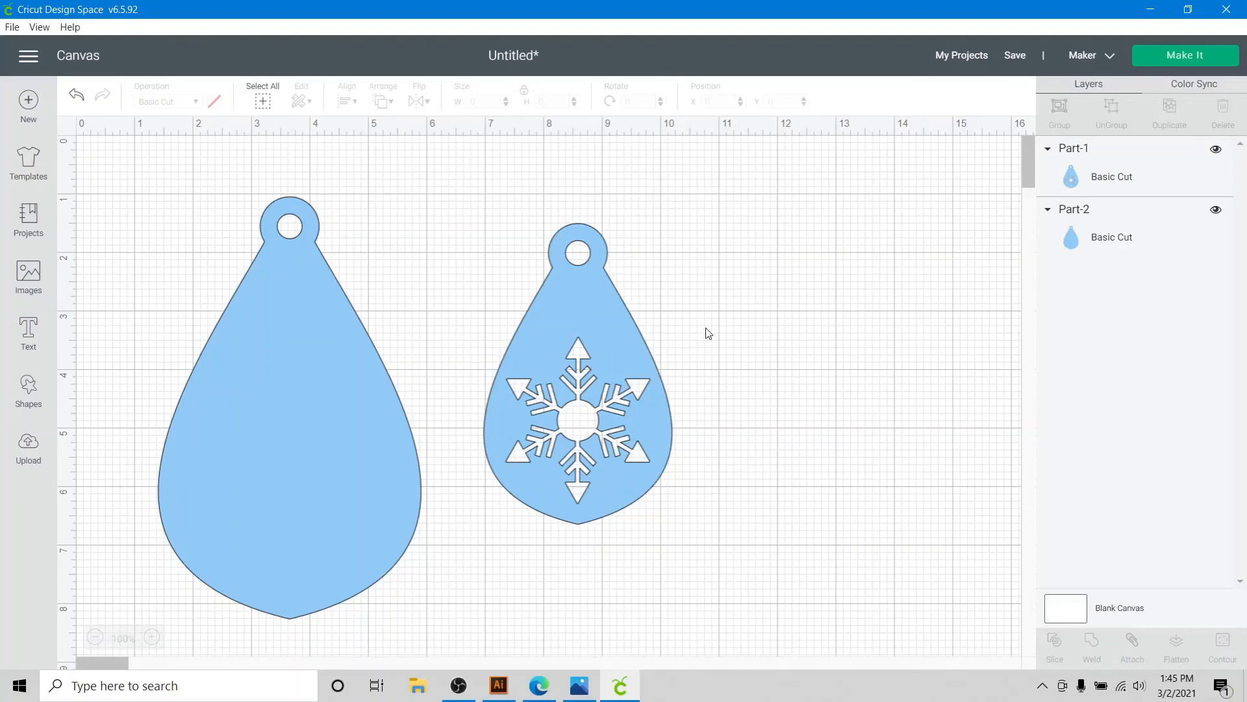
left_click(1217, 63)
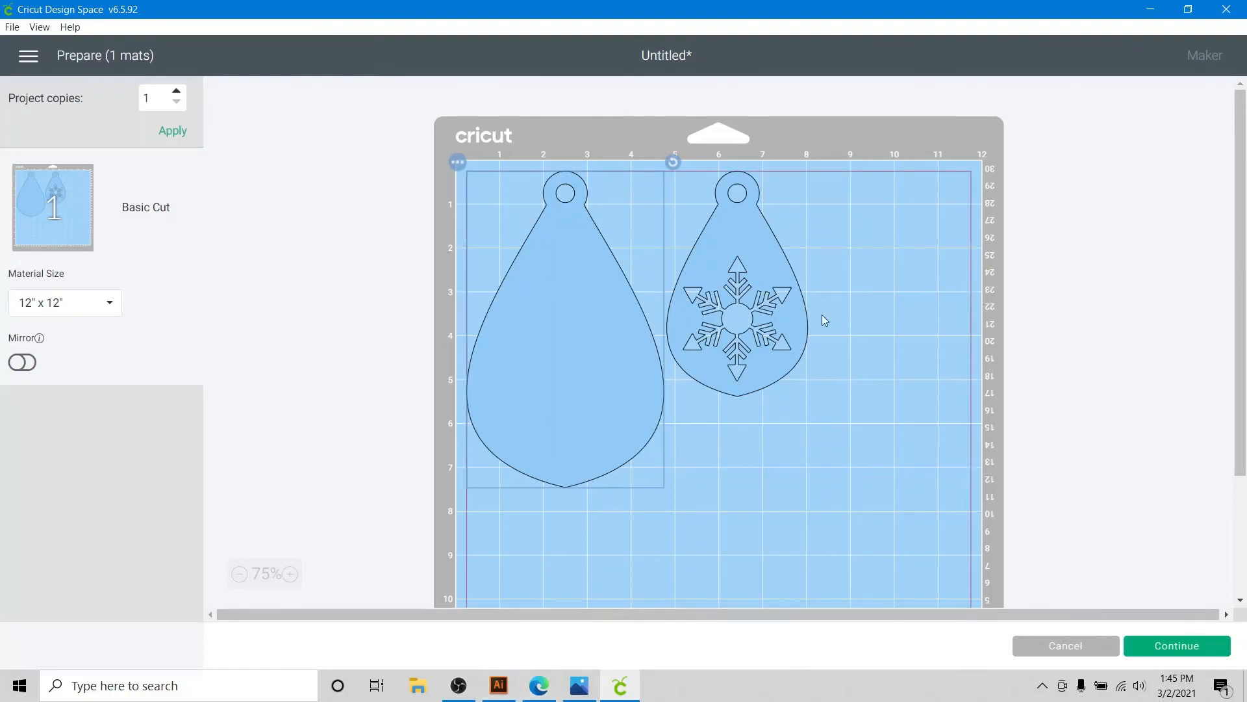
- Switch to Illustrator and move the red teardrop in Christmas series.ai up and closer to the green snowflake teardrop
left_click(499, 686)
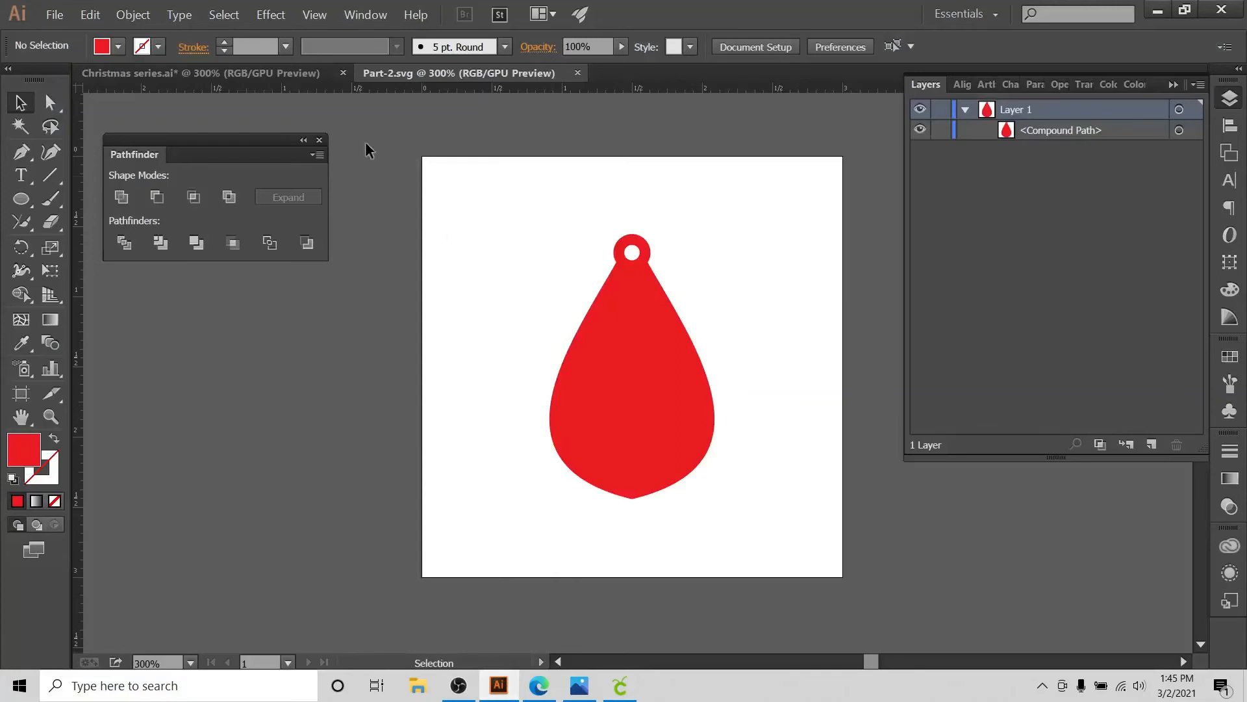
left_click(214, 73)
left_click_drag(362, 363, 490, 299)
left_click(809, 218)
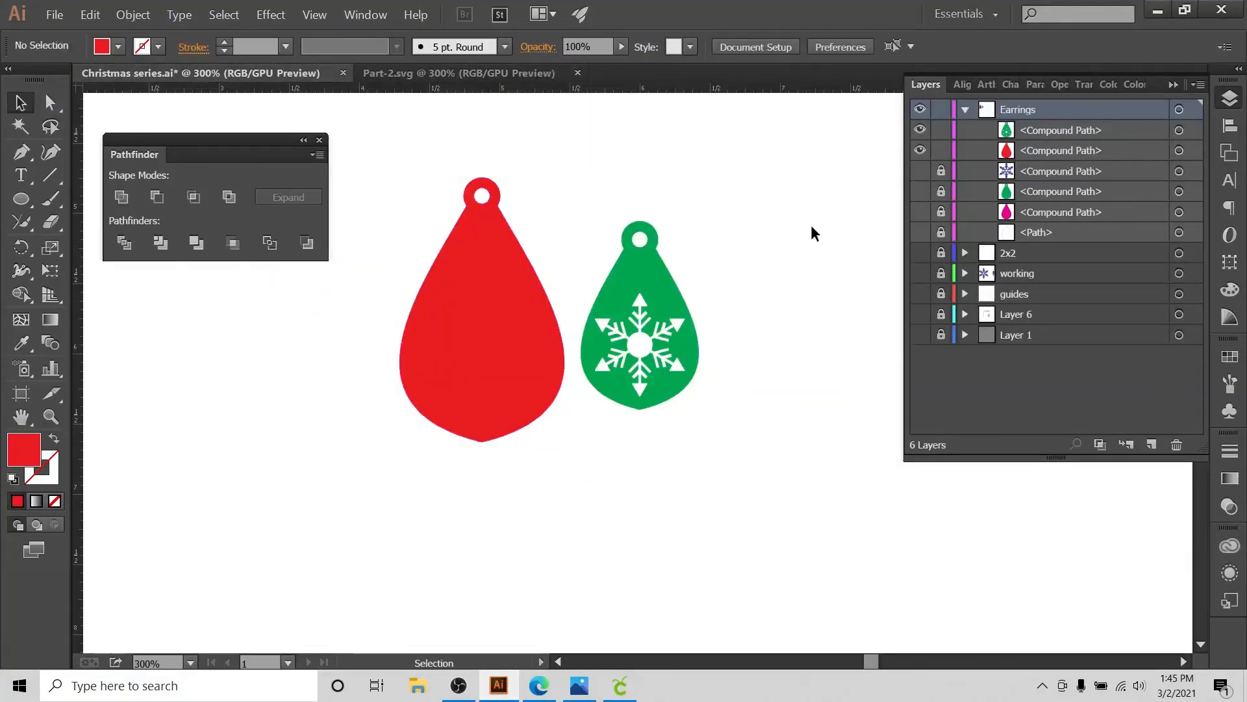
- Switch to the browser and look over the free Christmas stacked earring SVG page on designbundles.net
left_click(539, 686)
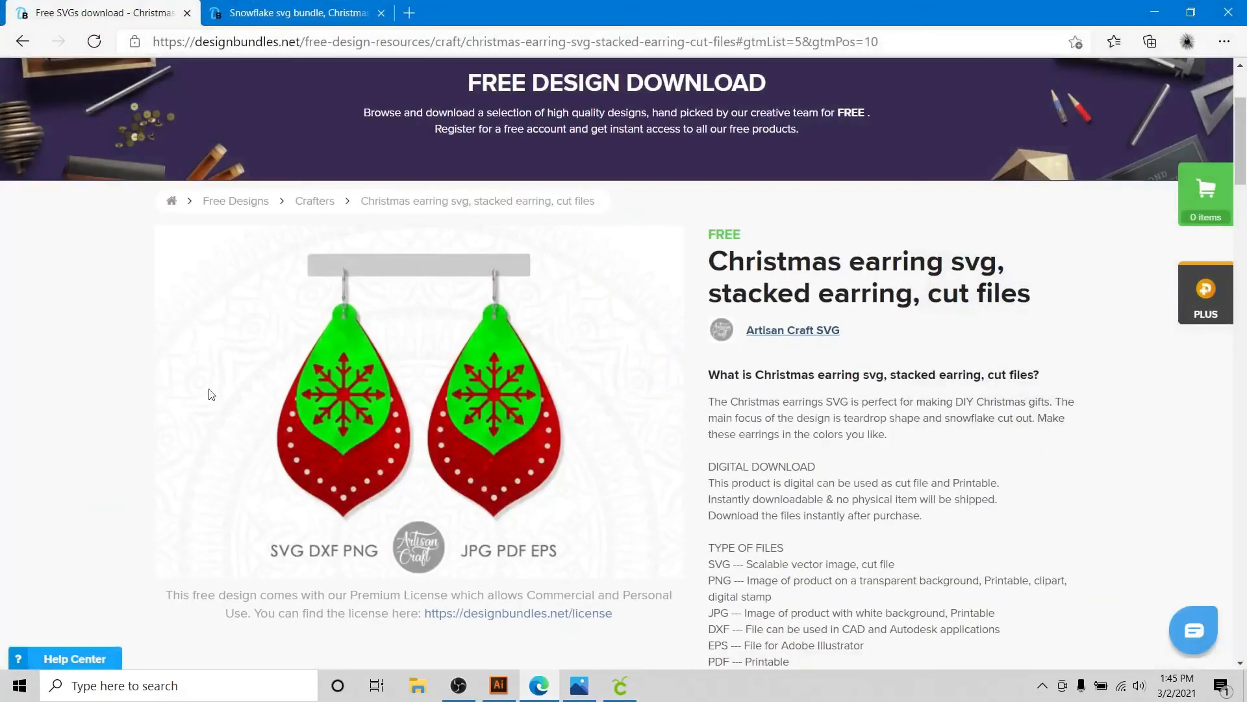
scroll(130, 347, "up", 3)
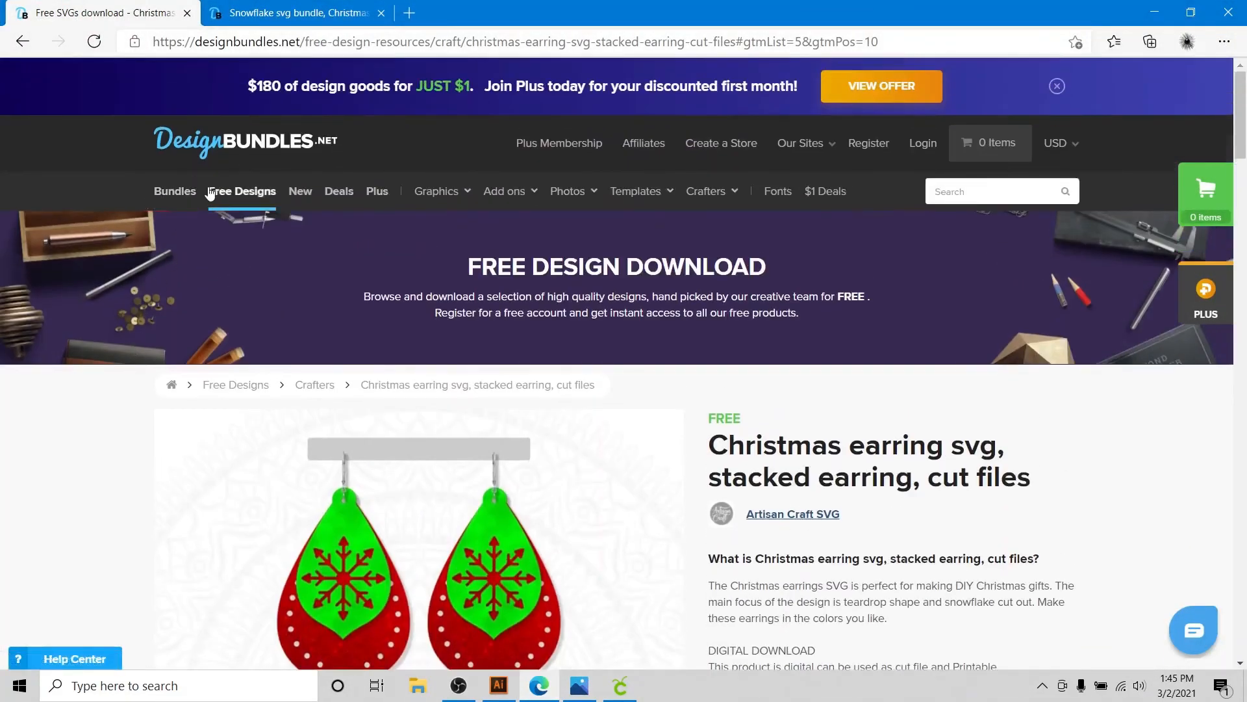
scroll(52, 428, "down", 4)
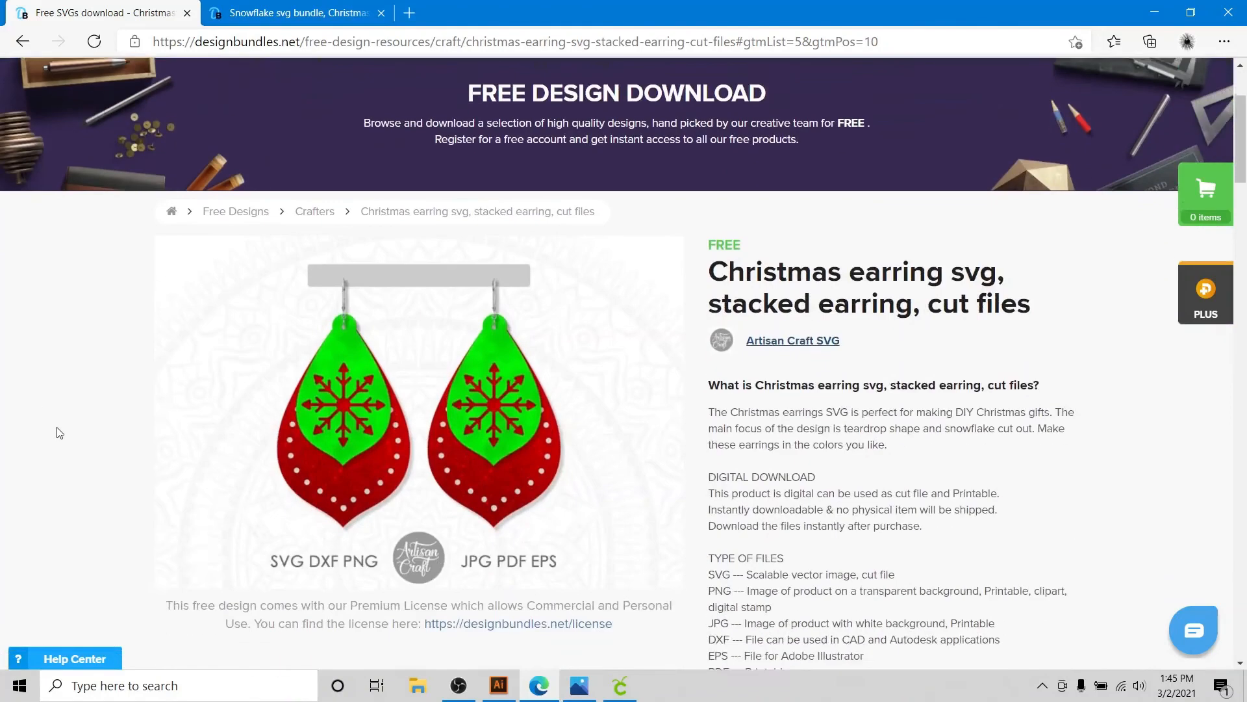